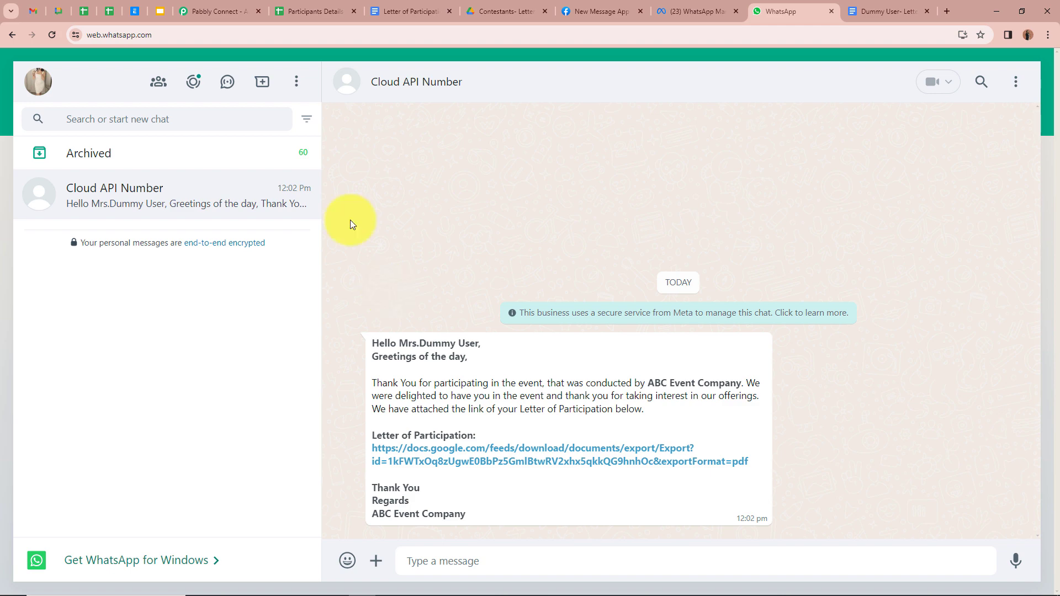
Leave the WhatsApp thank-you message with the participation letter link and switch to the Pabbly Connect website
left_click(202, 11)
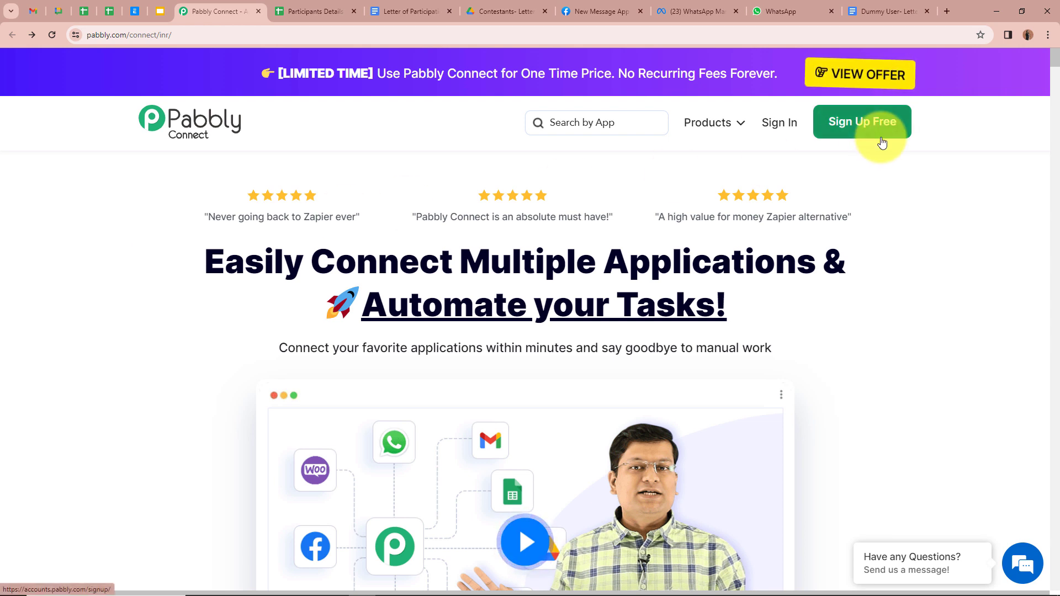
Sign in to Pabbly and open Pabbly Connect from the All Apps page
left_click(777, 133)
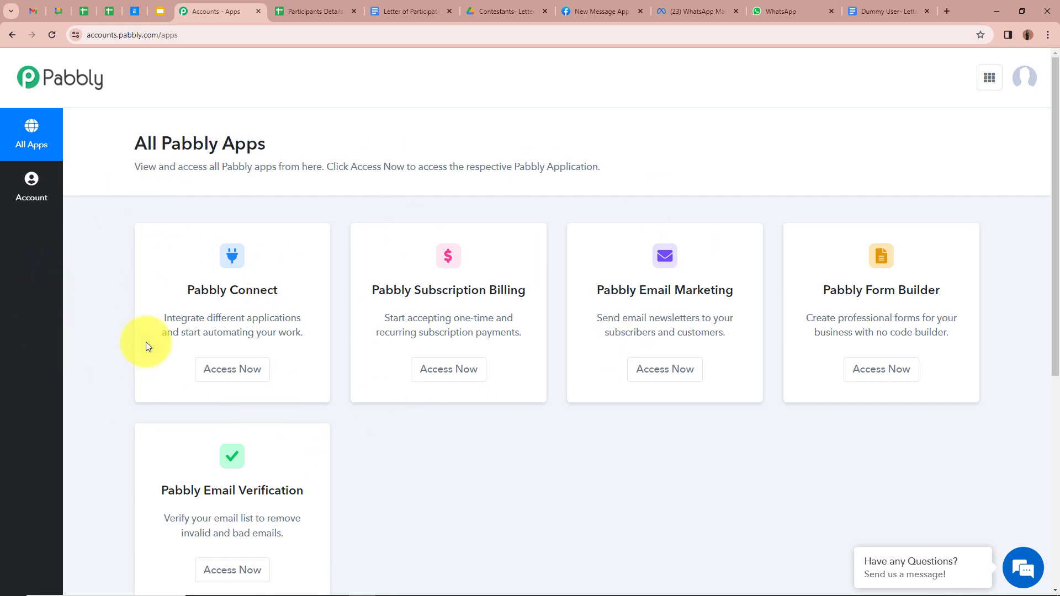
left_click(230, 374)
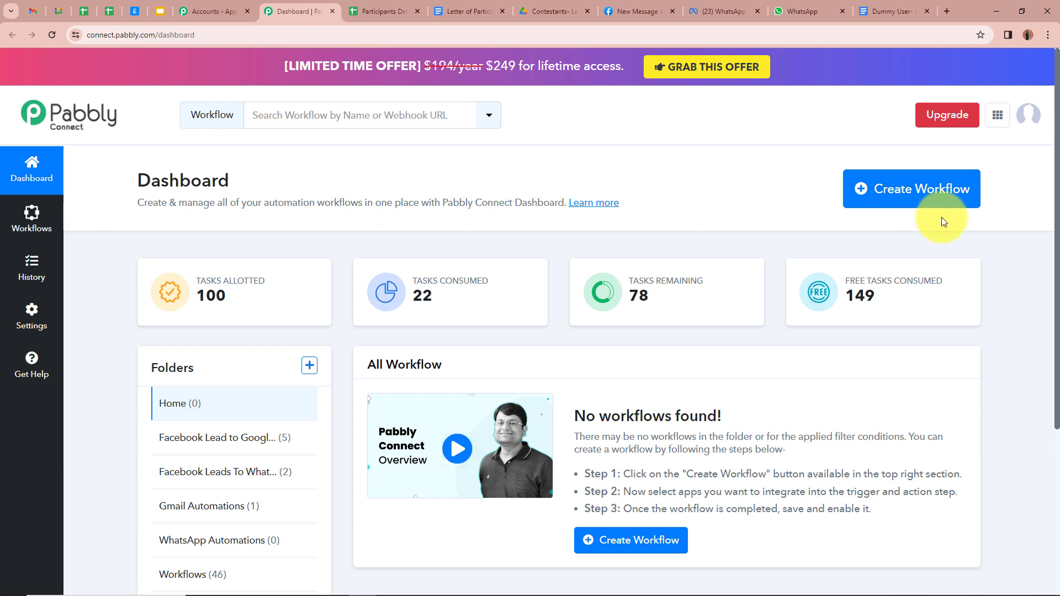
Create the workflow 'Generate & Send PDFs from Google Sheets on WhatsApp' in the WhatsApp Automations folder
left_click(937, 201)
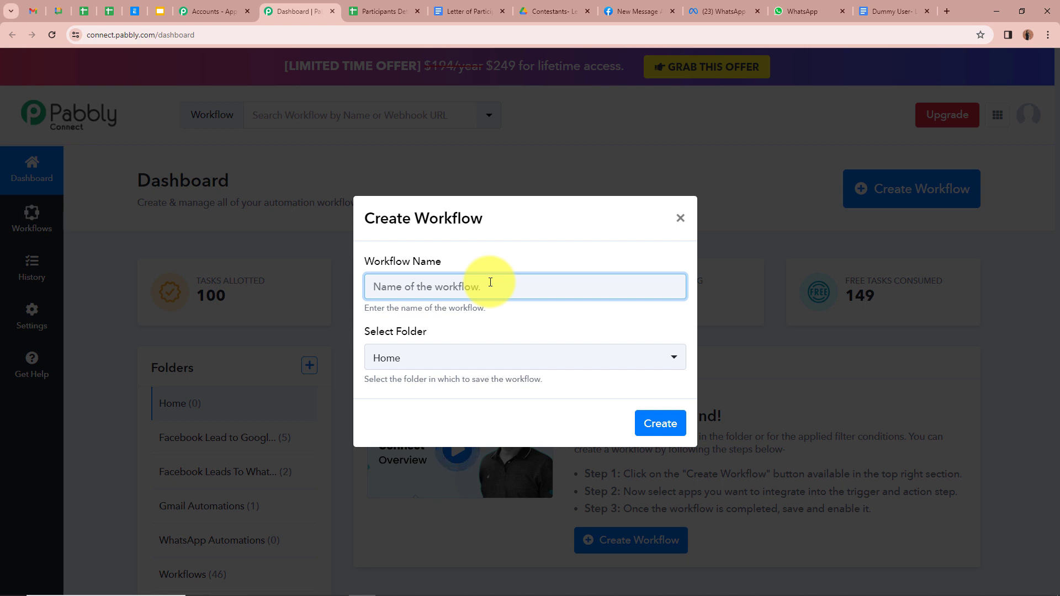
type("Generate & Send PDFs from Google Sheets on WhatsApp")
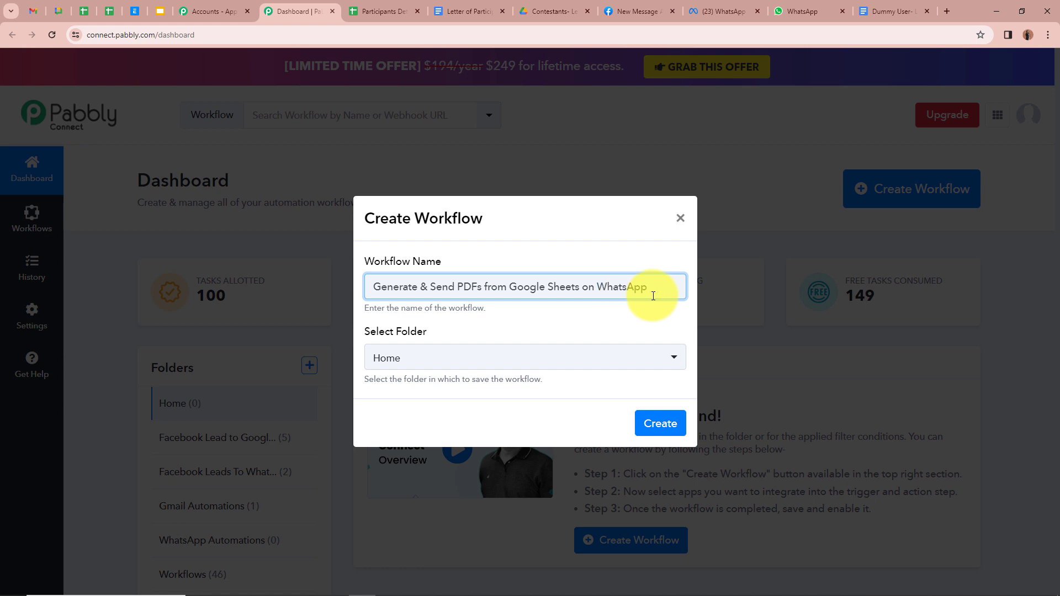
left_click(500, 325)
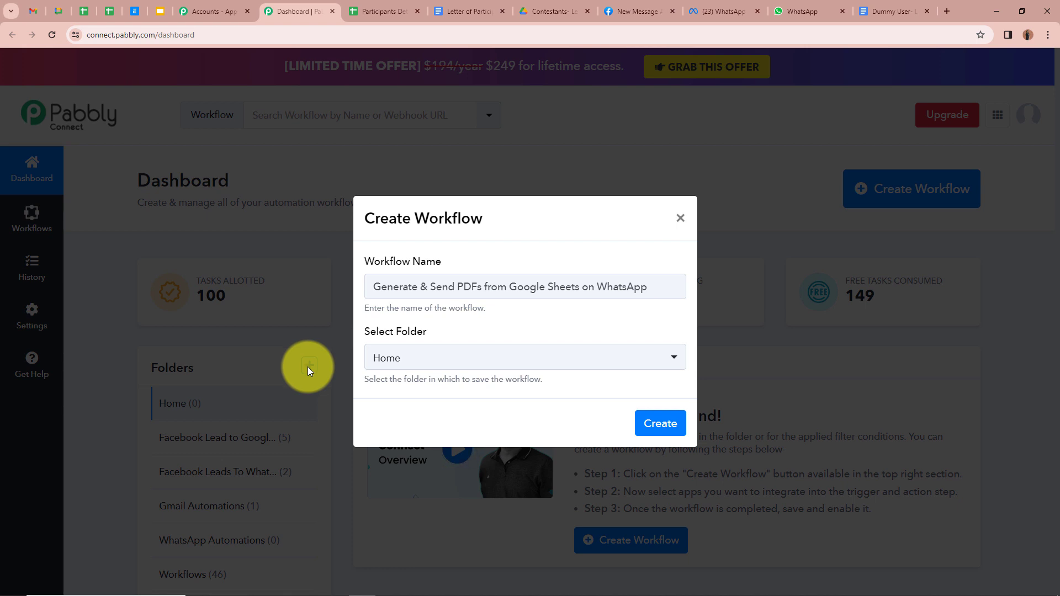
left_click(674, 356)
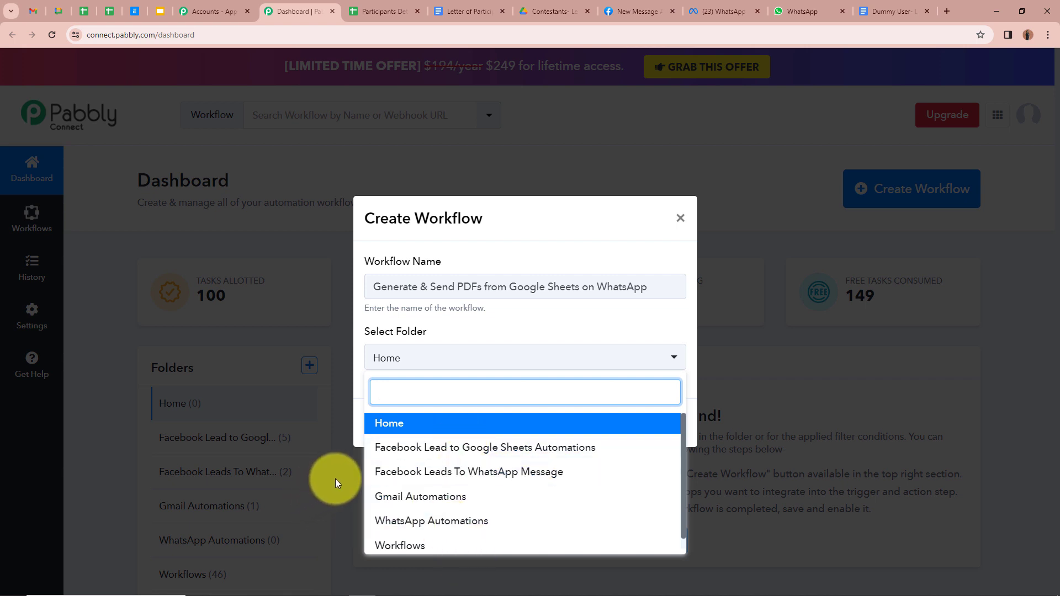
left_click(393, 523)
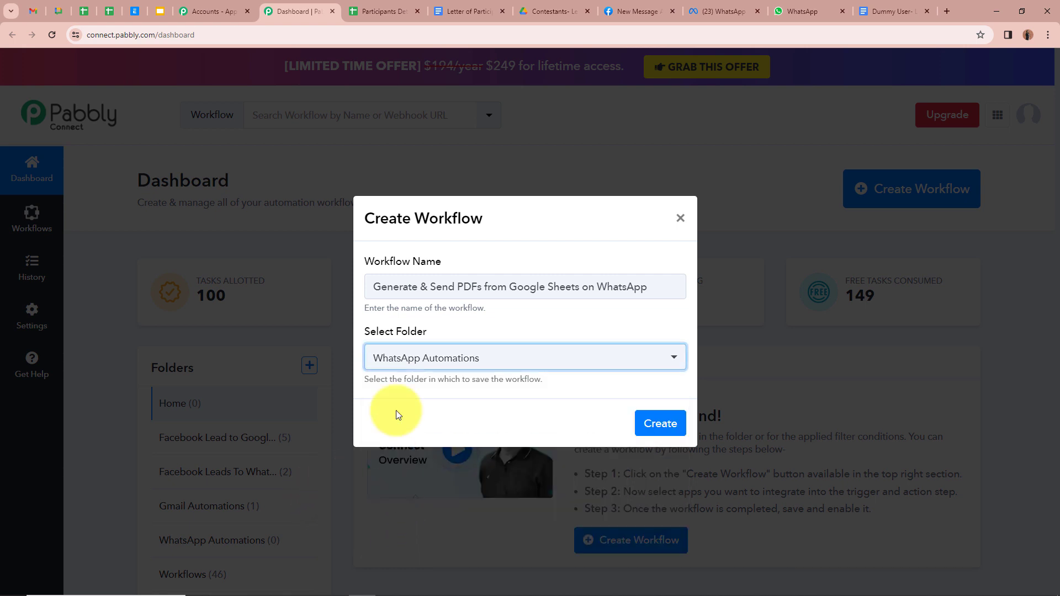
left_click(452, 395)
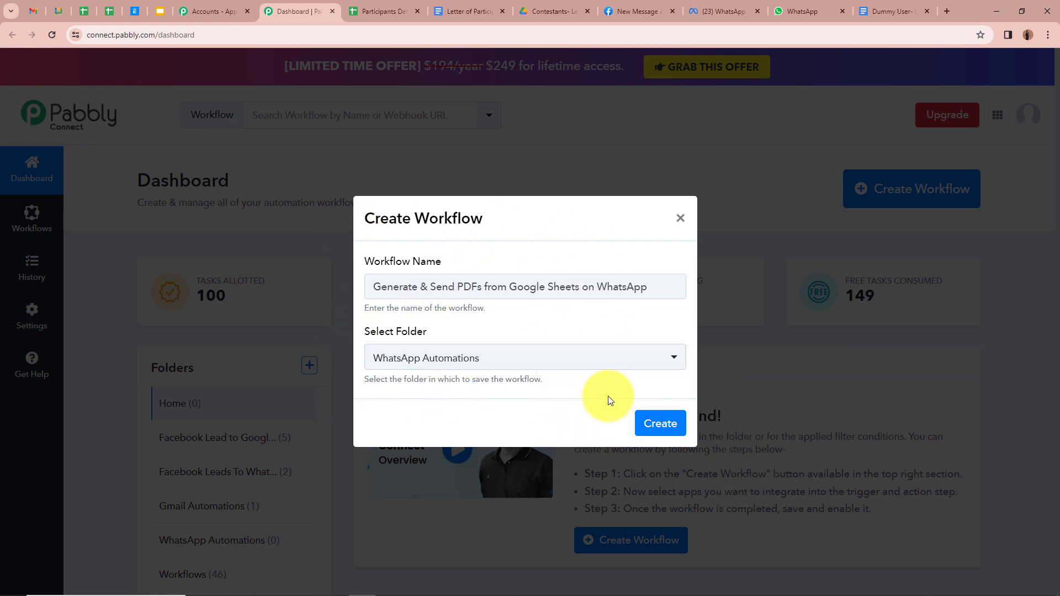
left_click(677, 424)
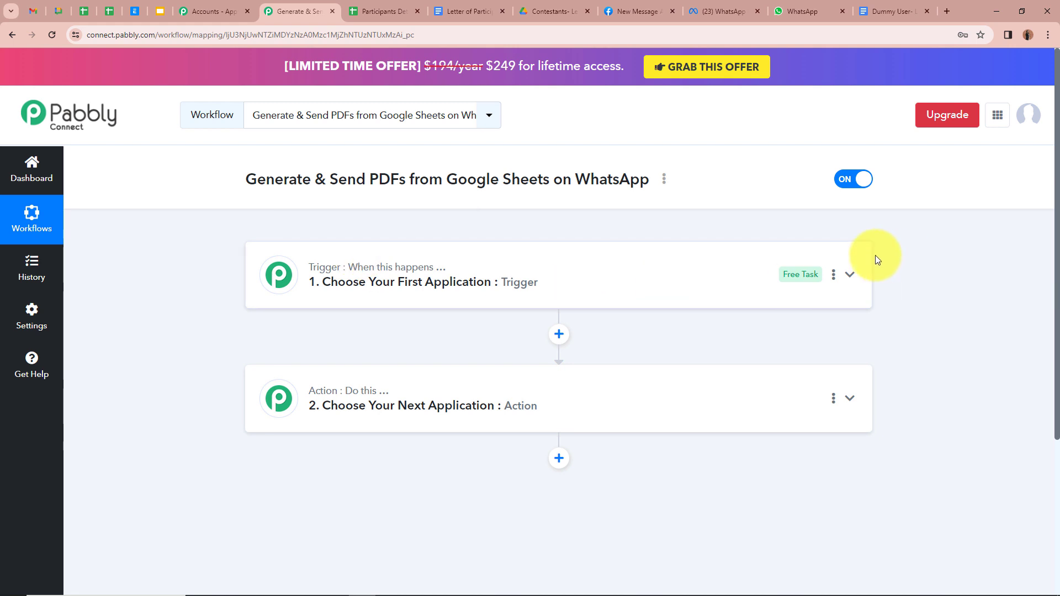
Set the trigger to Google Sheets with the New or Updated Spreadsheet Row event
left_click(851, 275)
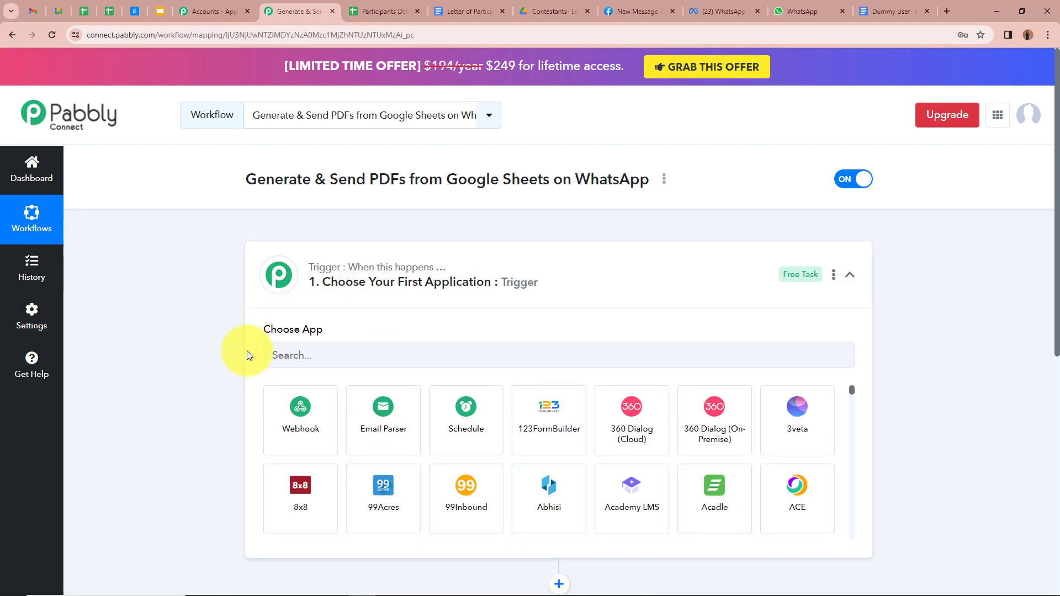
left_click(393, 360)
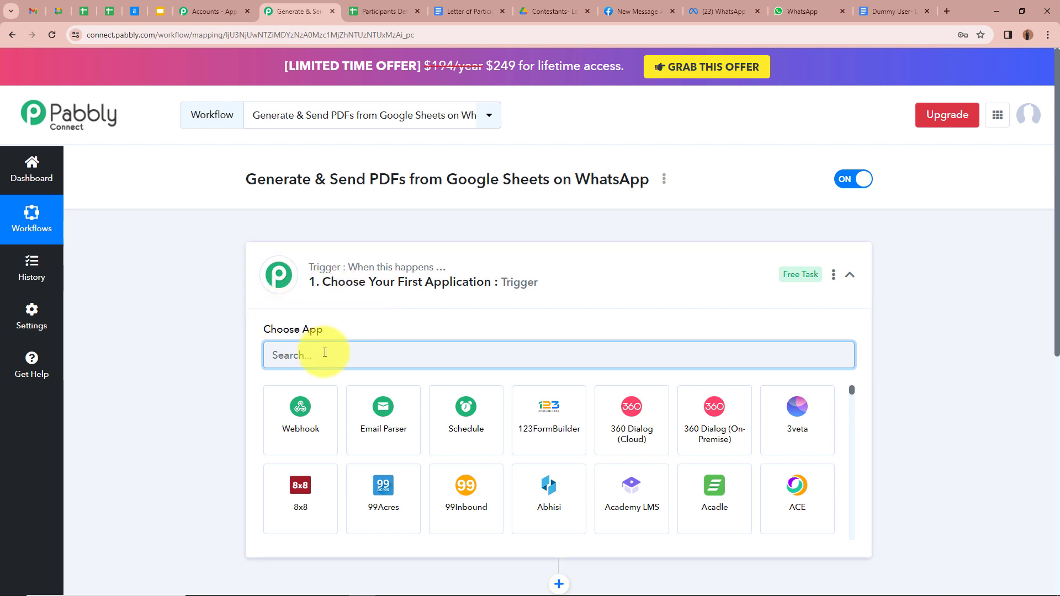
type("Goo")
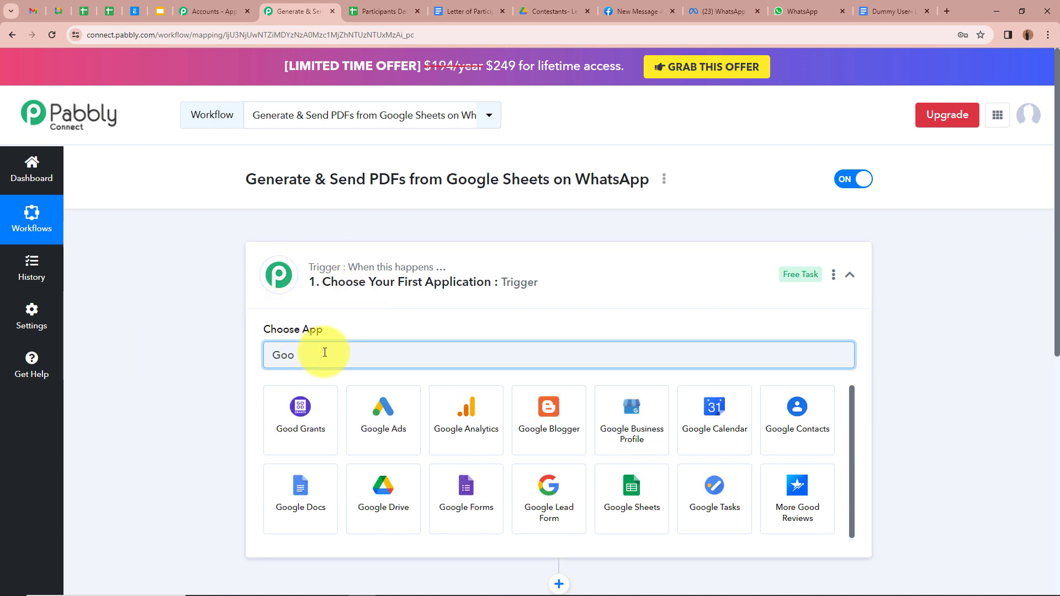
type("gle")
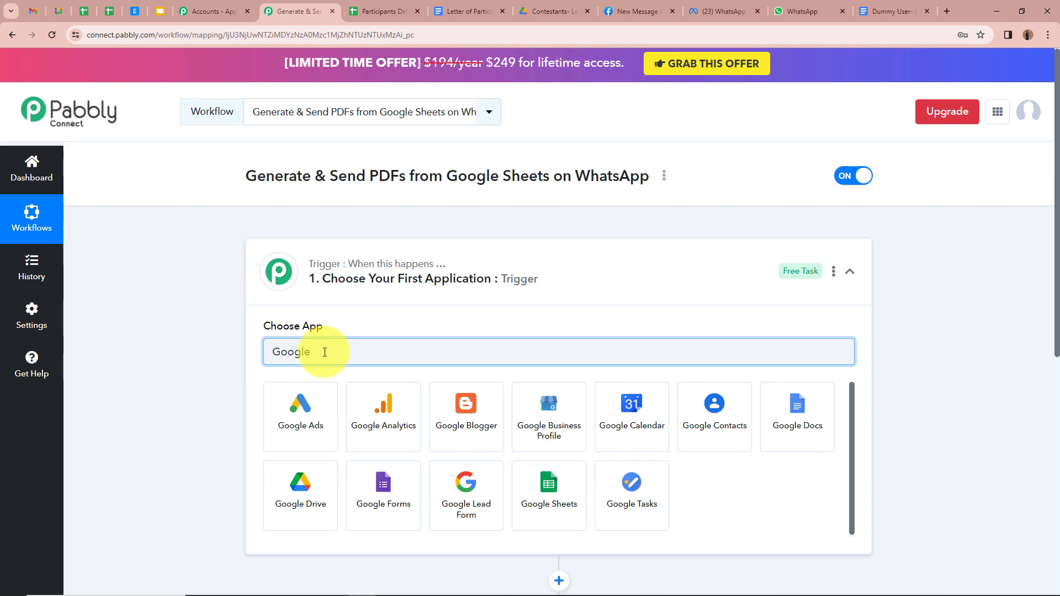
scroll(453, 398, "down", 1)
left_click(575, 436)
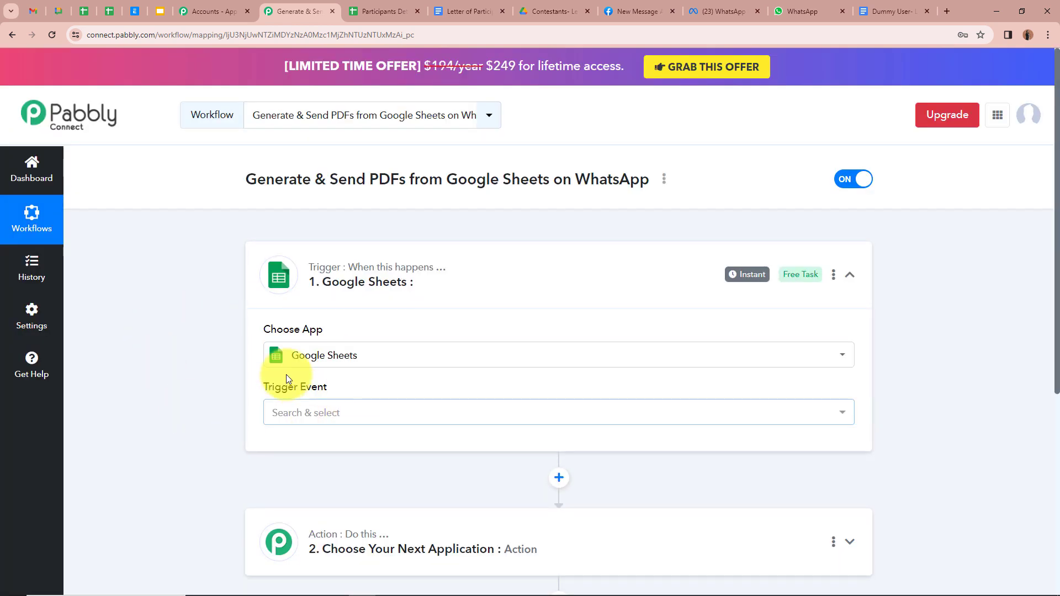
left_click(341, 411)
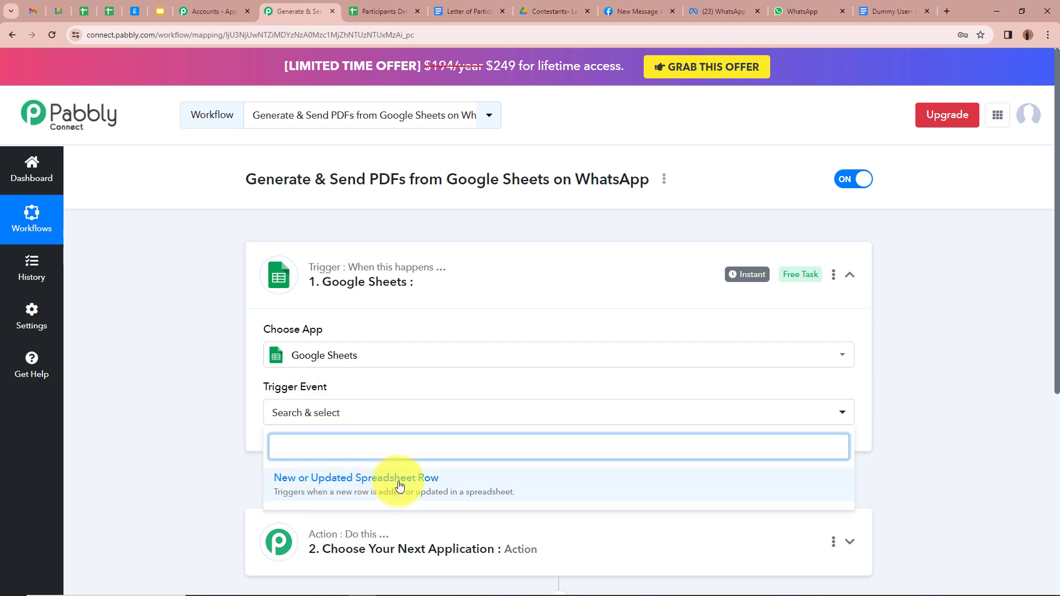
left_click(425, 482)
Copy the trigger's webhook URL and go to the Participants Details spreadsheet
scroll(140, 409, "down", 2)
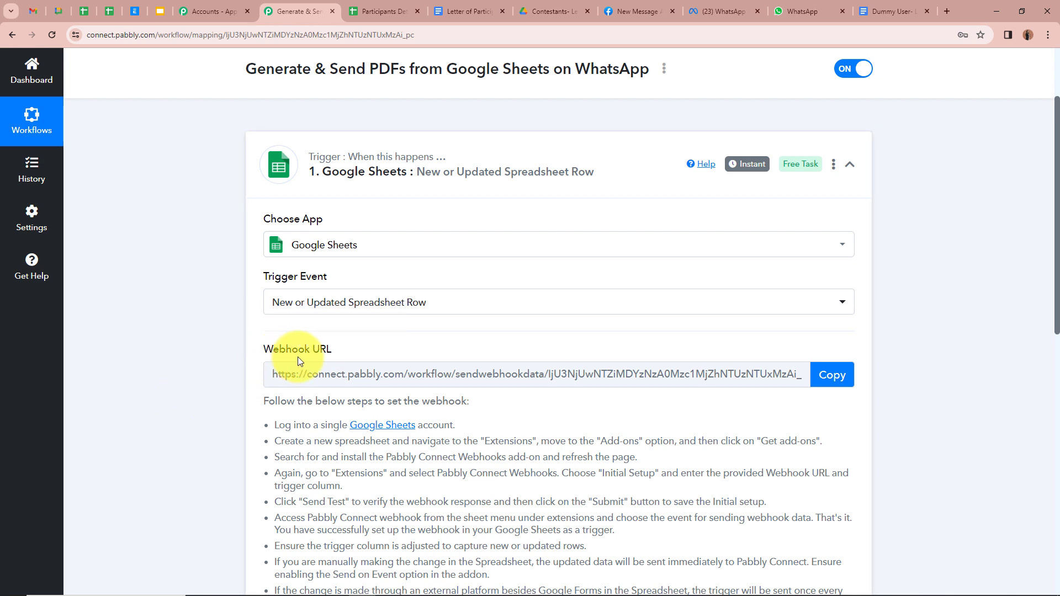
scroll(281, 376, "down", 1)
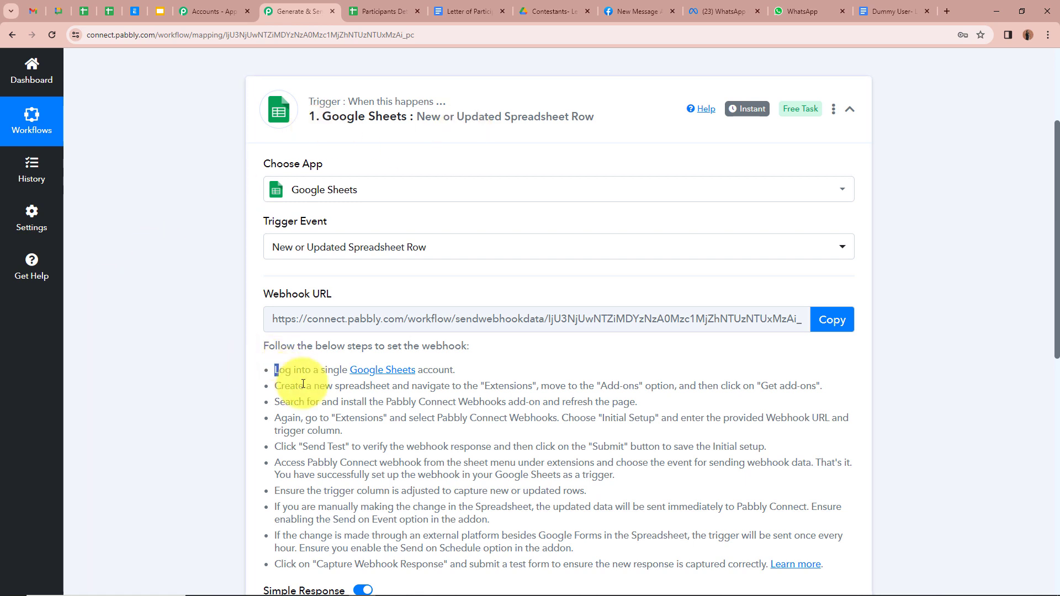
left_click_drag(271, 369, 633, 507)
left_click(144, 395)
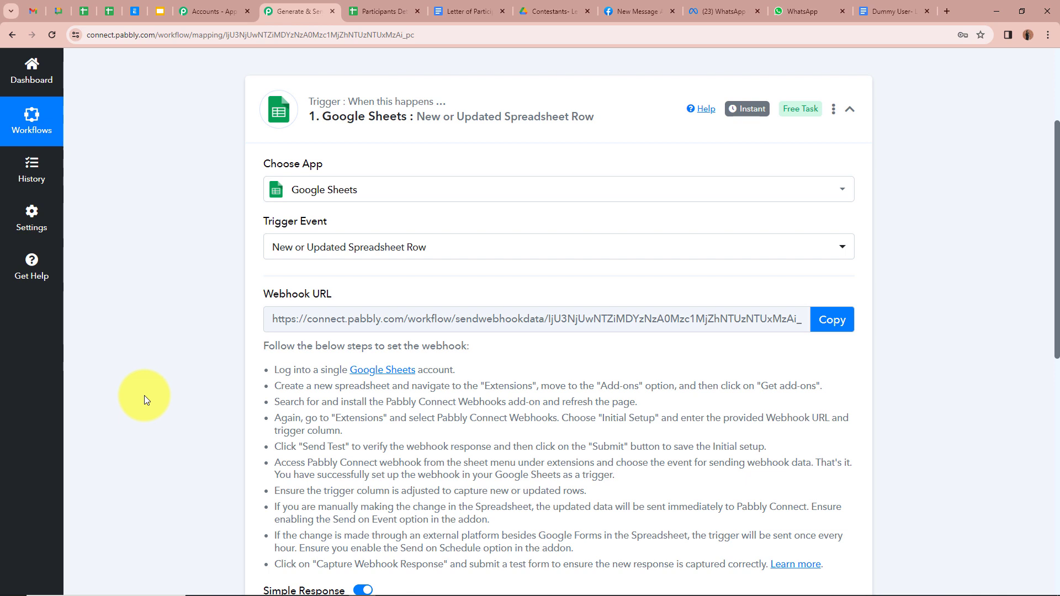
key("ctrl+Tab")
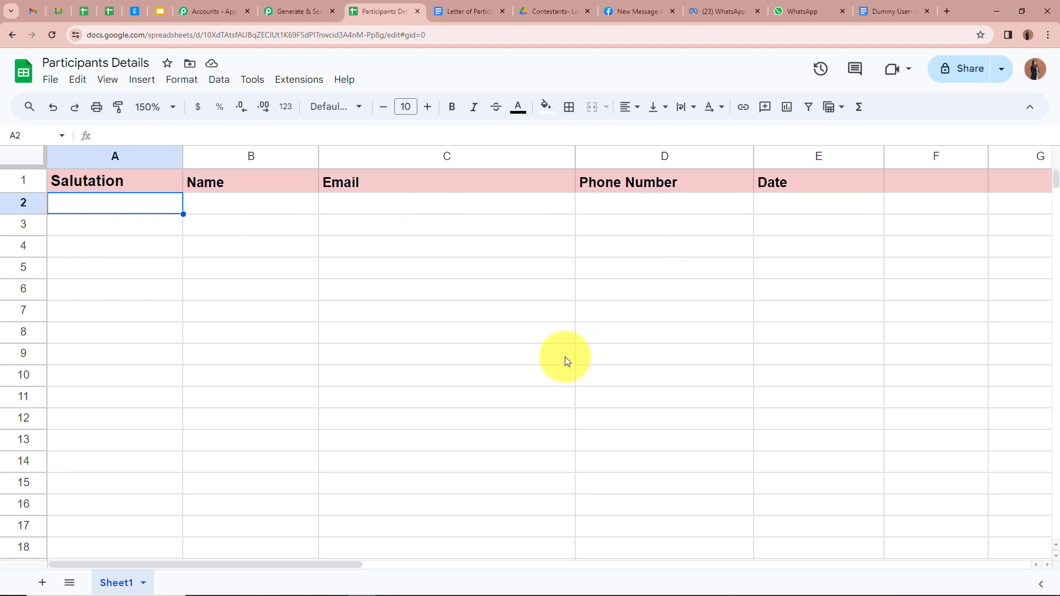
left_click(301, 11)
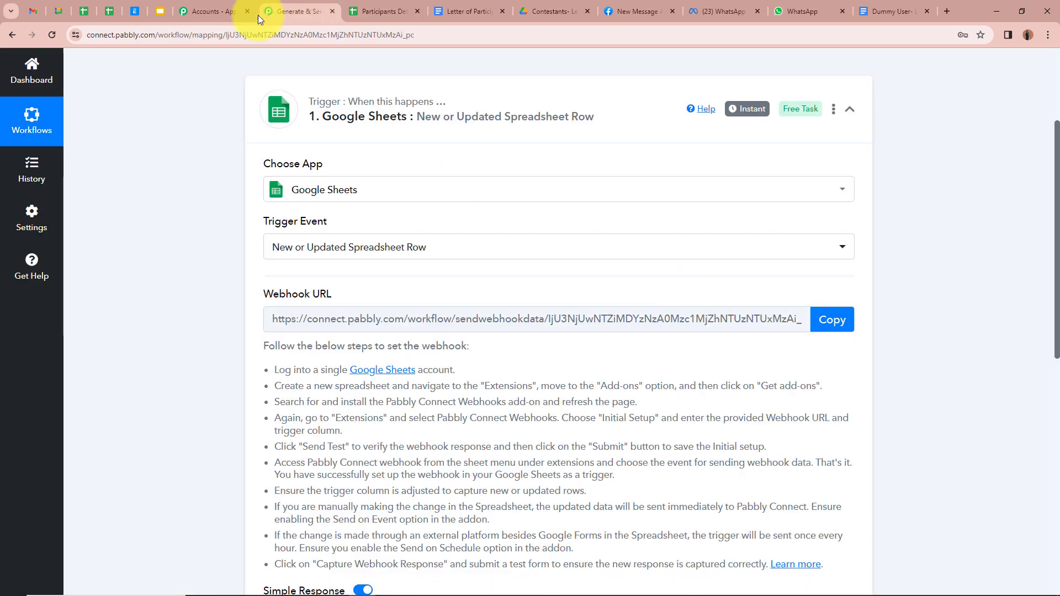
left_click(839, 324)
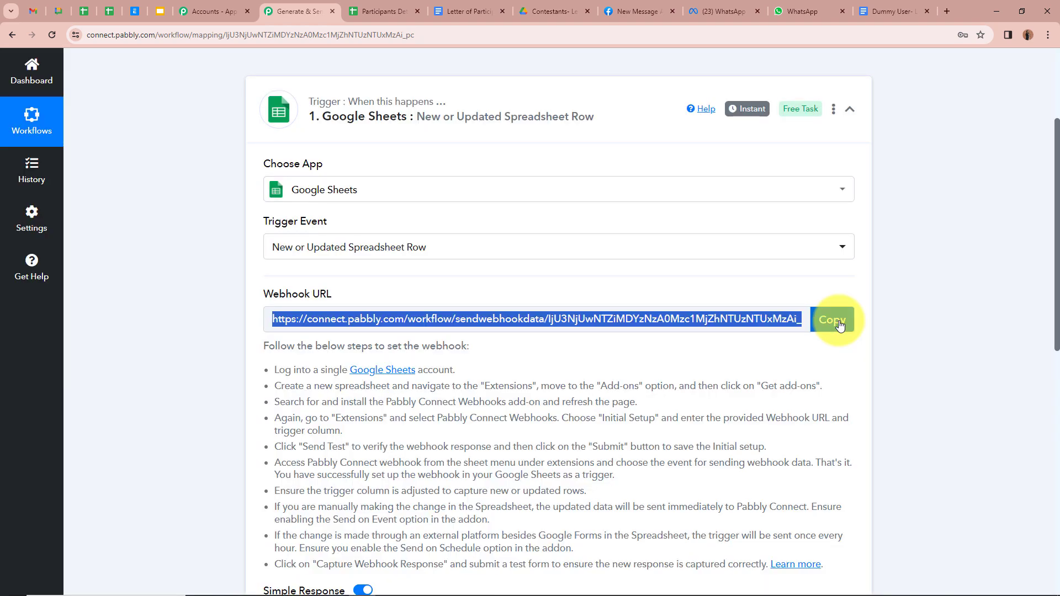
left_click(378, 11)
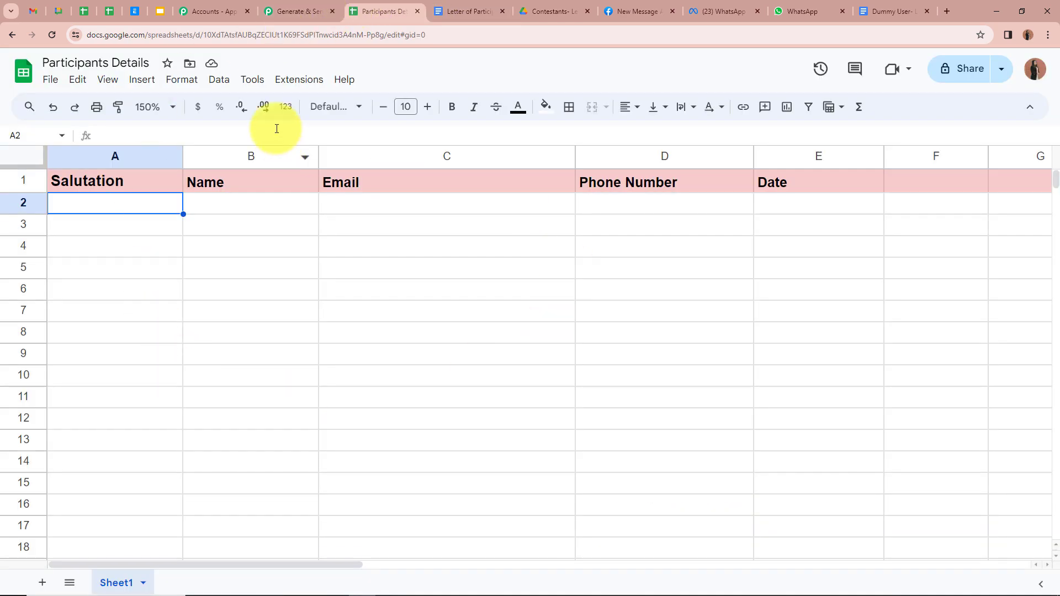
left_click(293, 84)
mouse_move(296, 104)
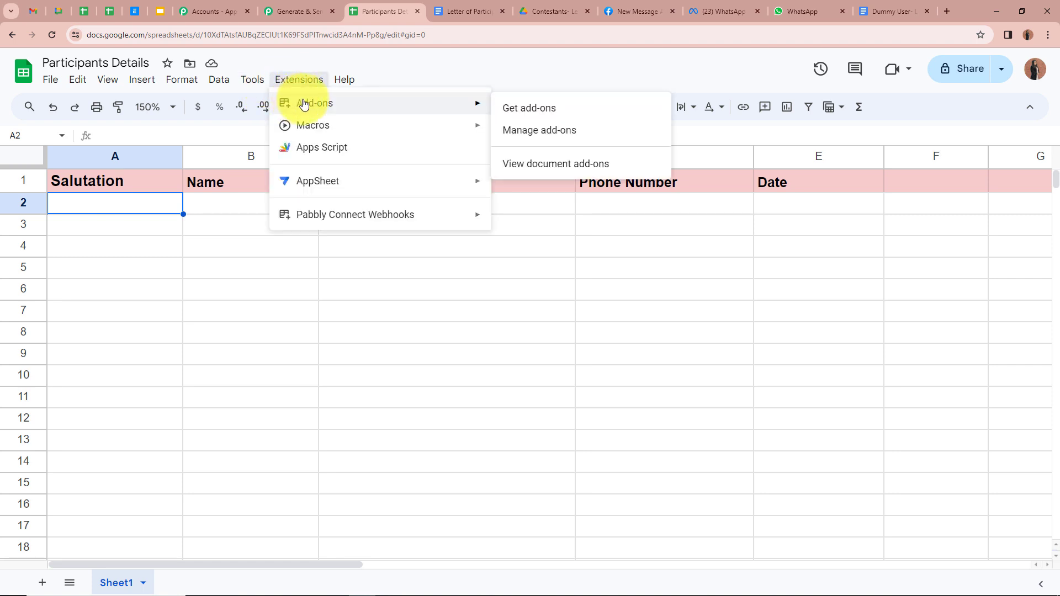
left_click(539, 111)
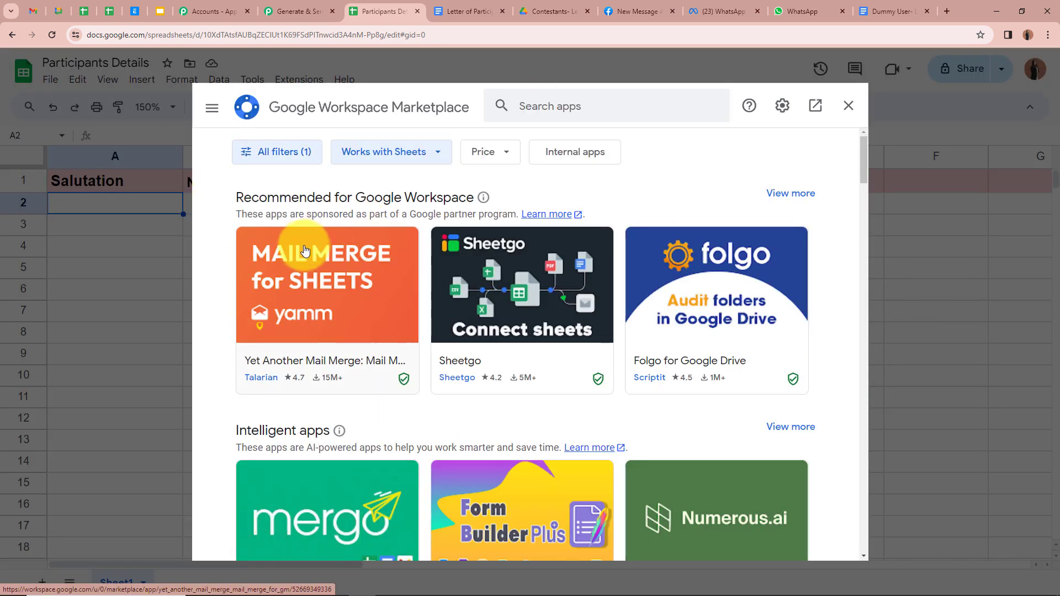
left_click(582, 104)
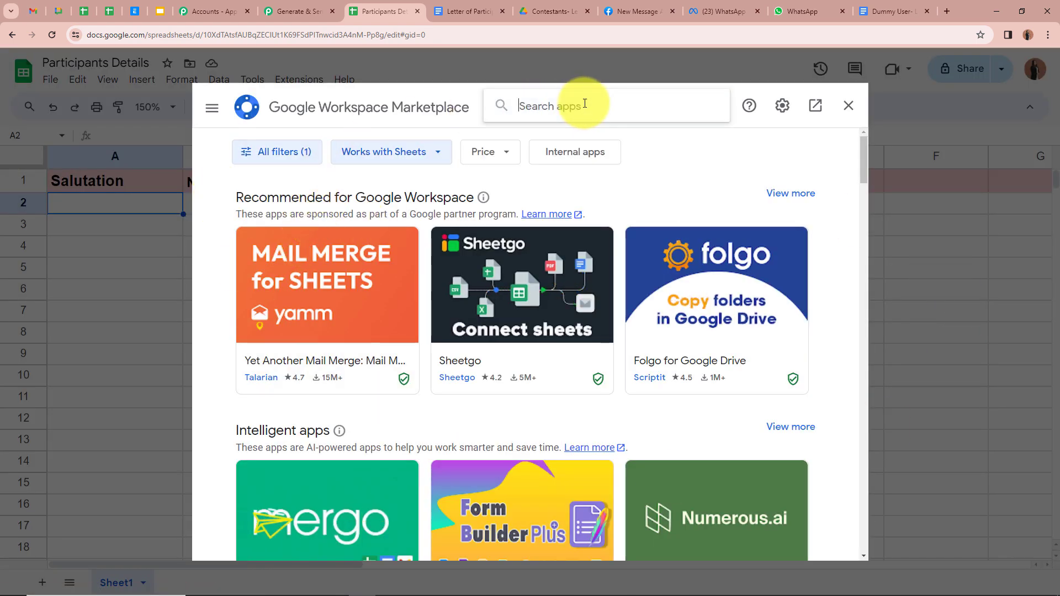
type("Pabb")
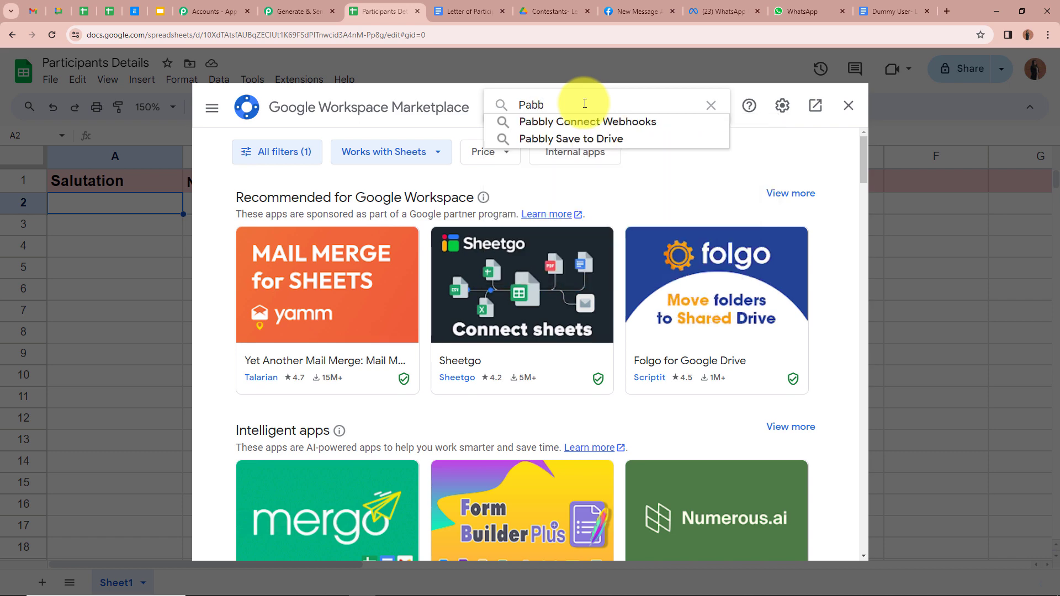
left_click(618, 123)
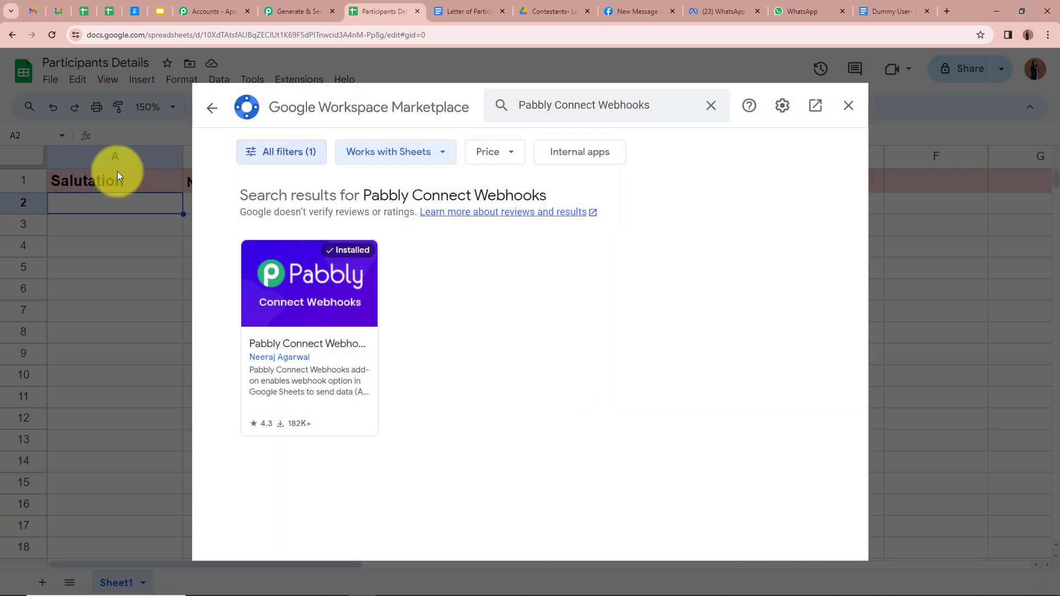
left_click(334, 383)
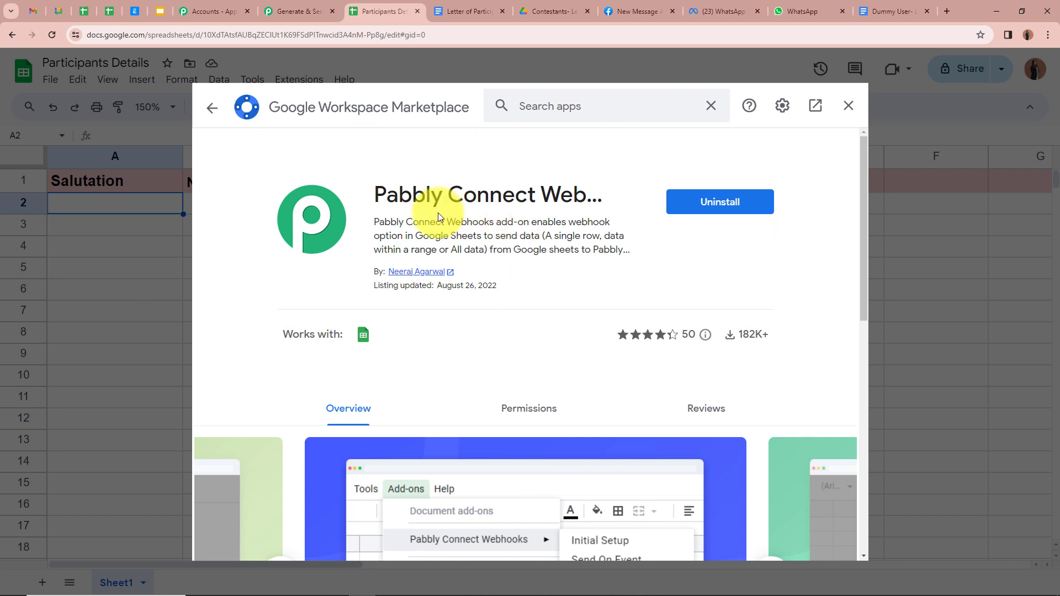
left_click(212, 108)
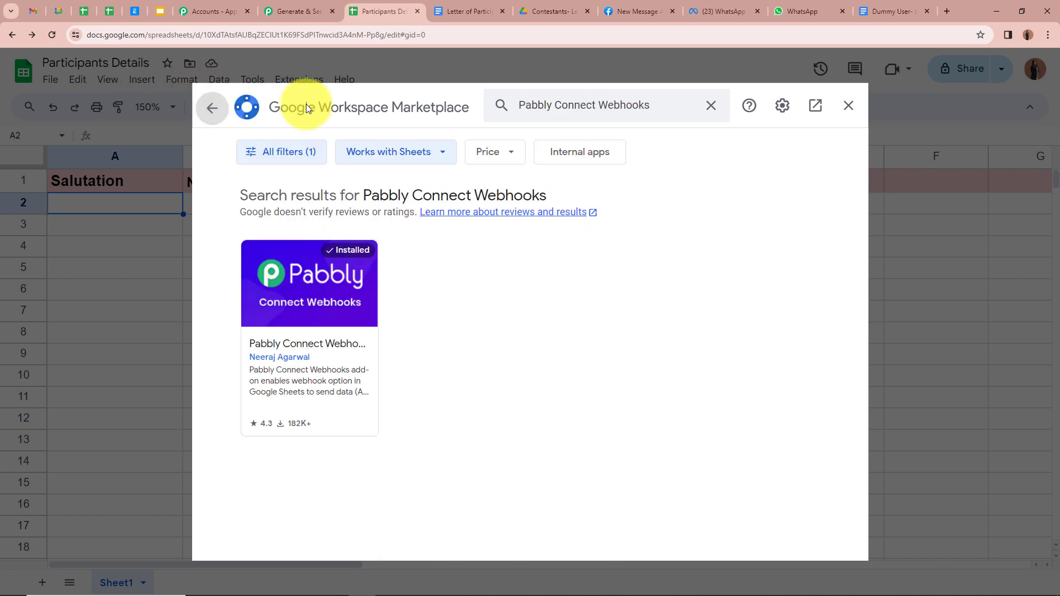
left_click(849, 106)
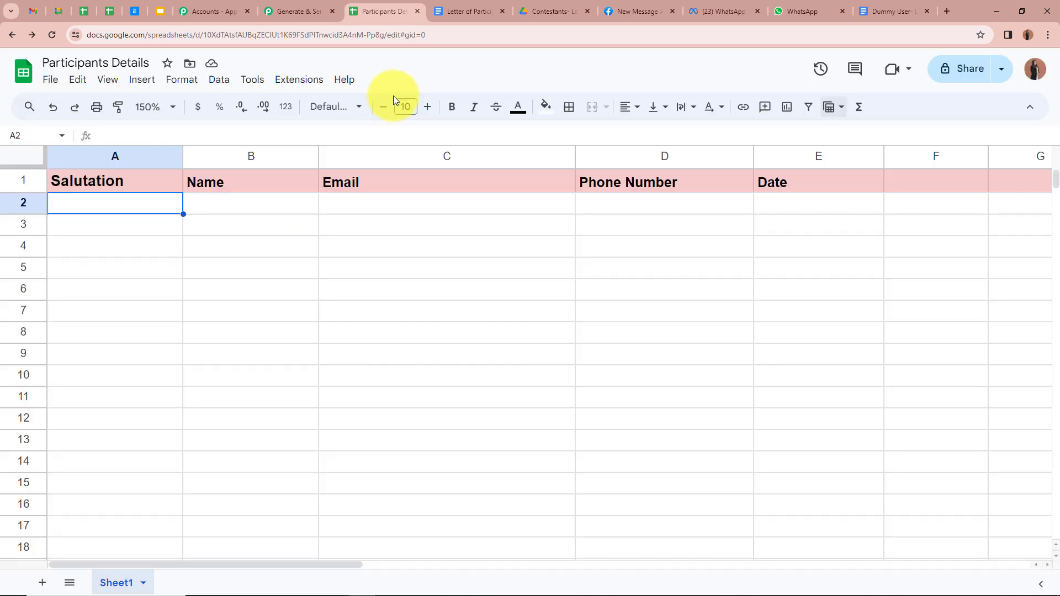
Set up the Pabbly Connect Webhooks add-on with the copied webhook URL and trigger column E
left_click(297, 82)
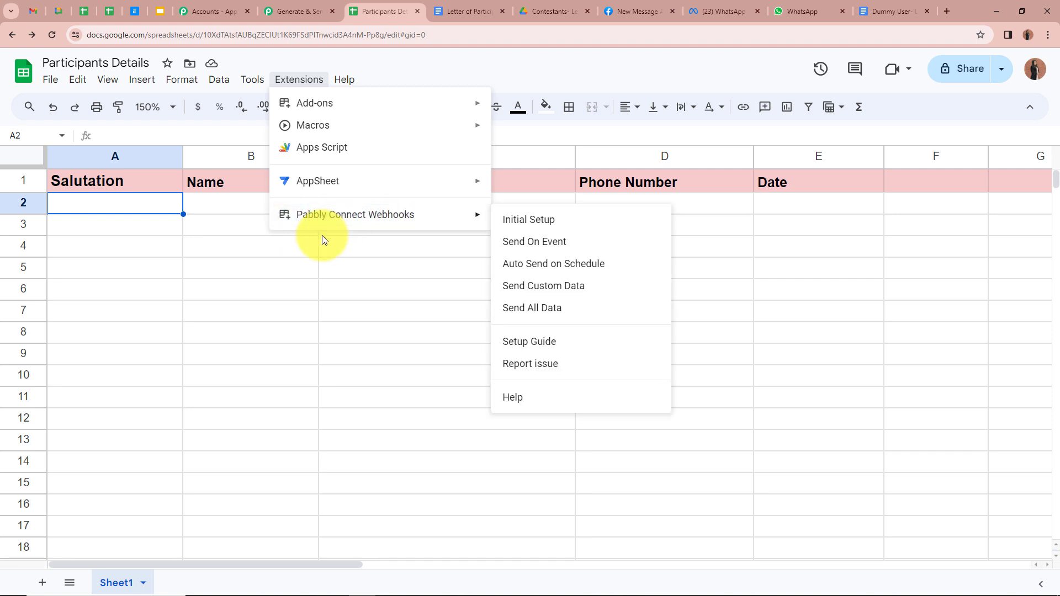
mouse_move(400, 219)
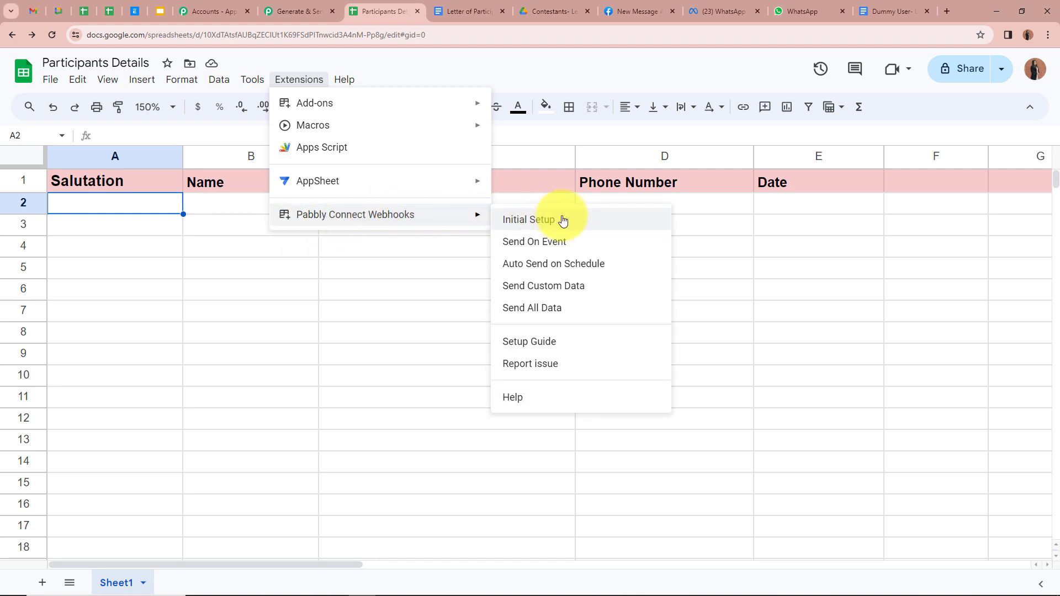
left_click(563, 221)
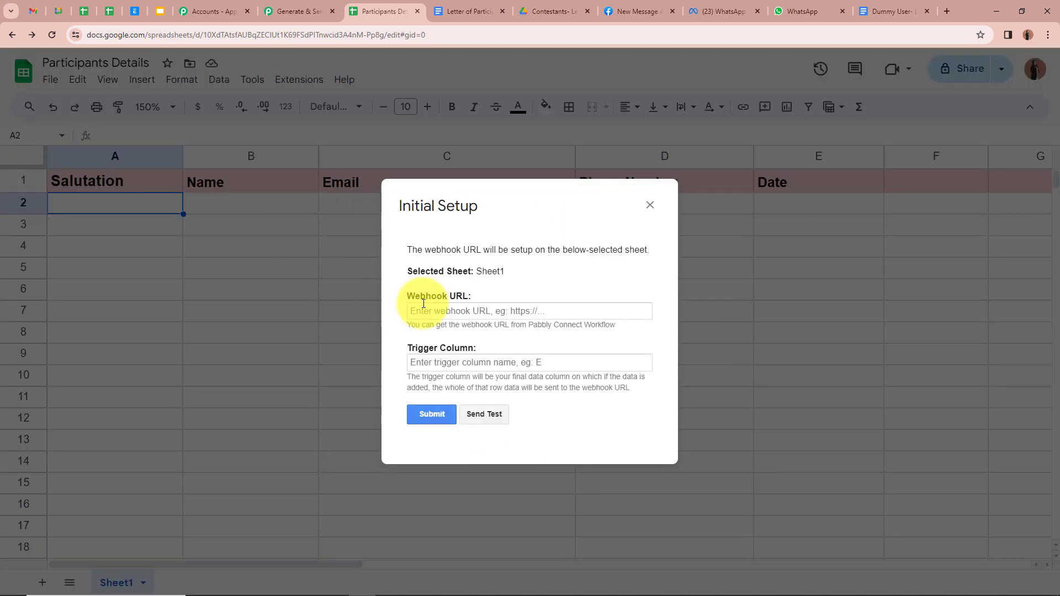
left_click(298, 11)
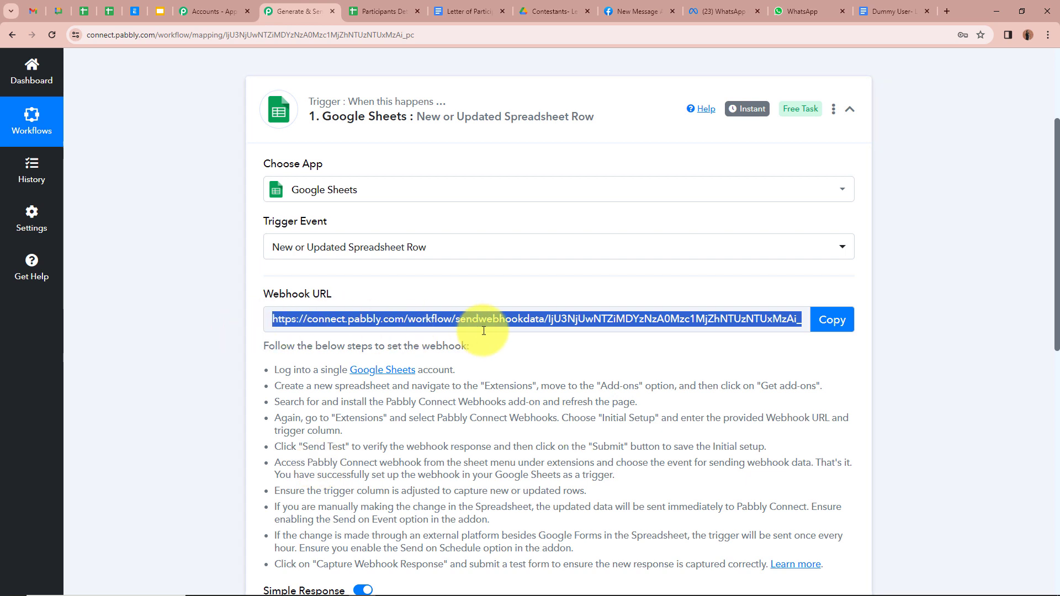
left_click(392, 7)
left_click(538, 313)
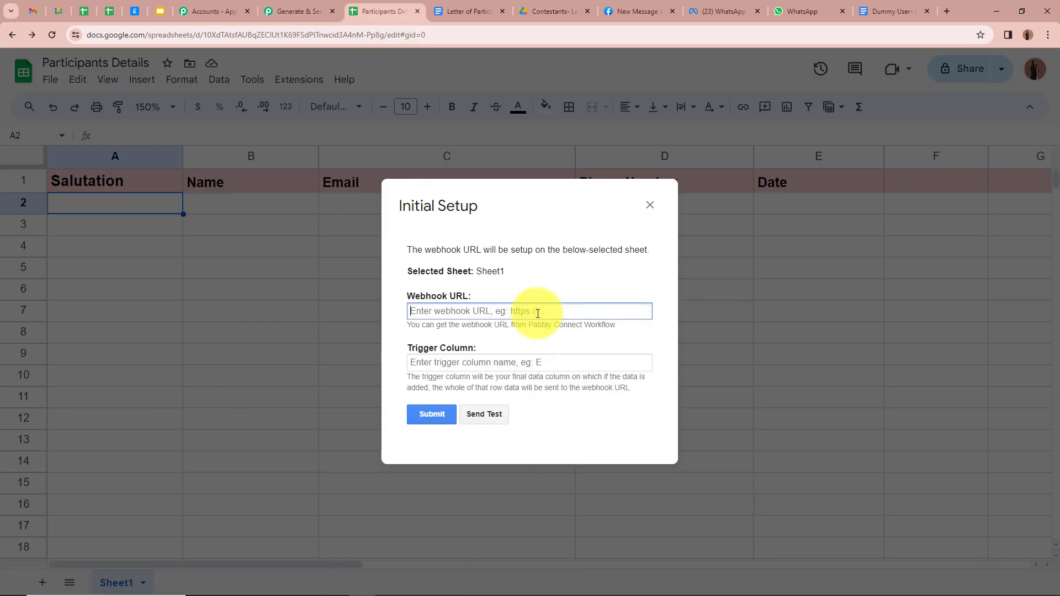
key("ctrl+v")
left_click(630, 340)
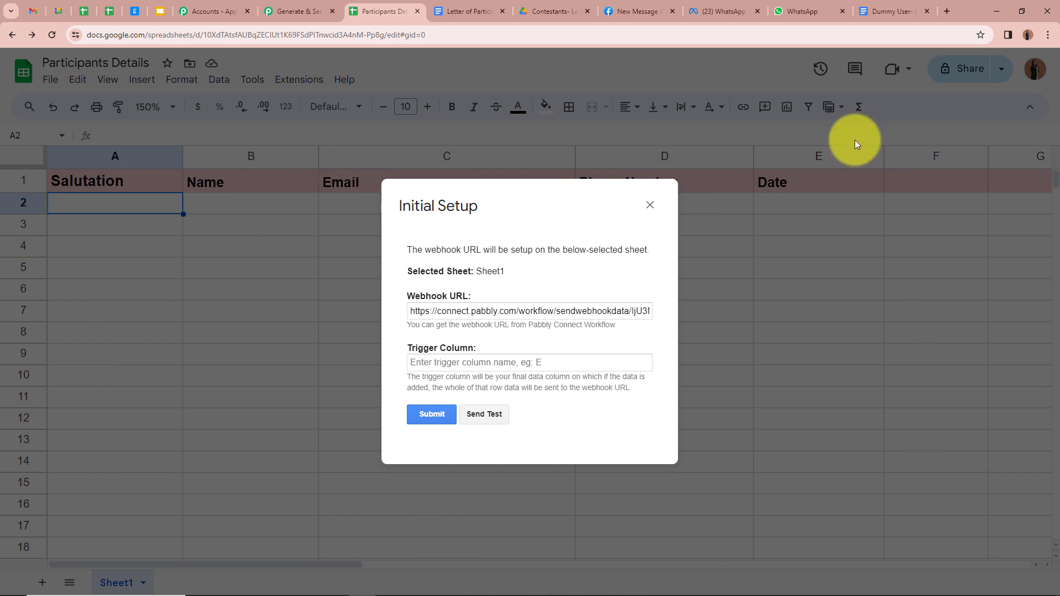
left_click(563, 364)
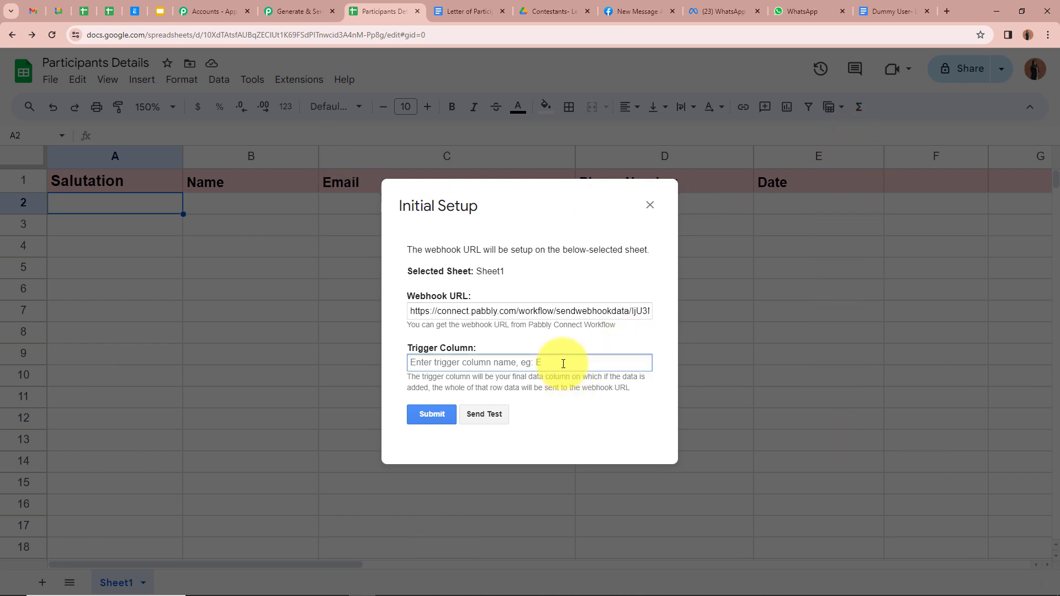
type("E")
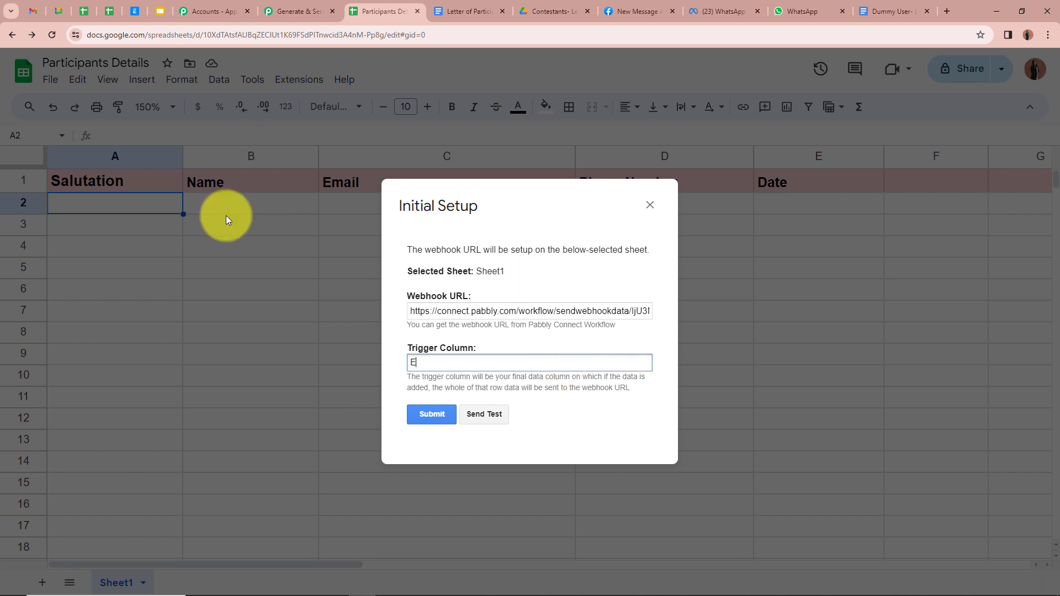
left_click(431, 422)
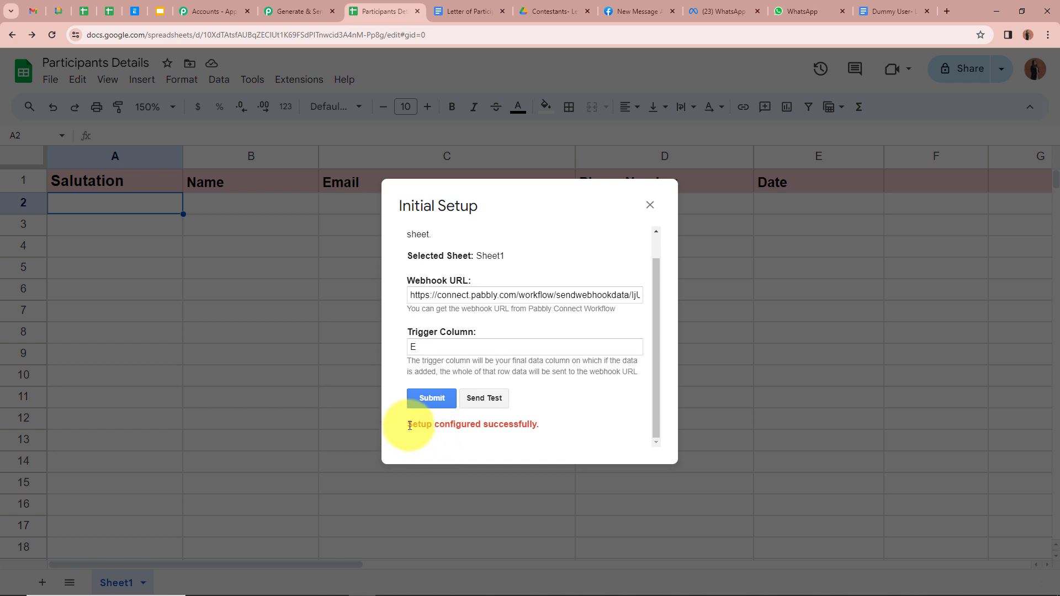
left_click(649, 207)
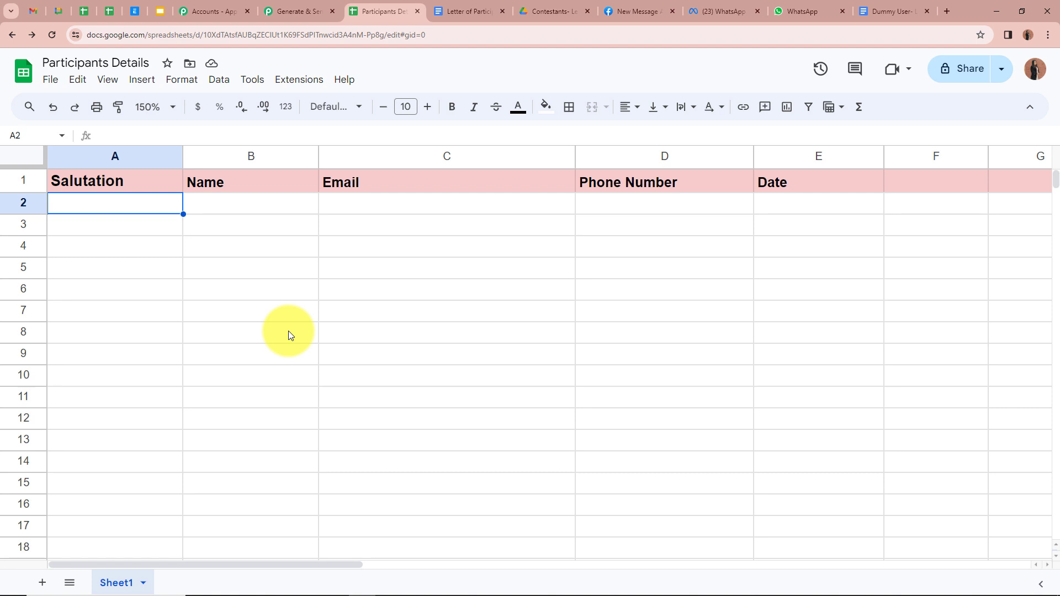
Turn on Send On Event in the webhook add-on, then view Pabbly's Waiting For Webhook Response
left_click(300, 79)
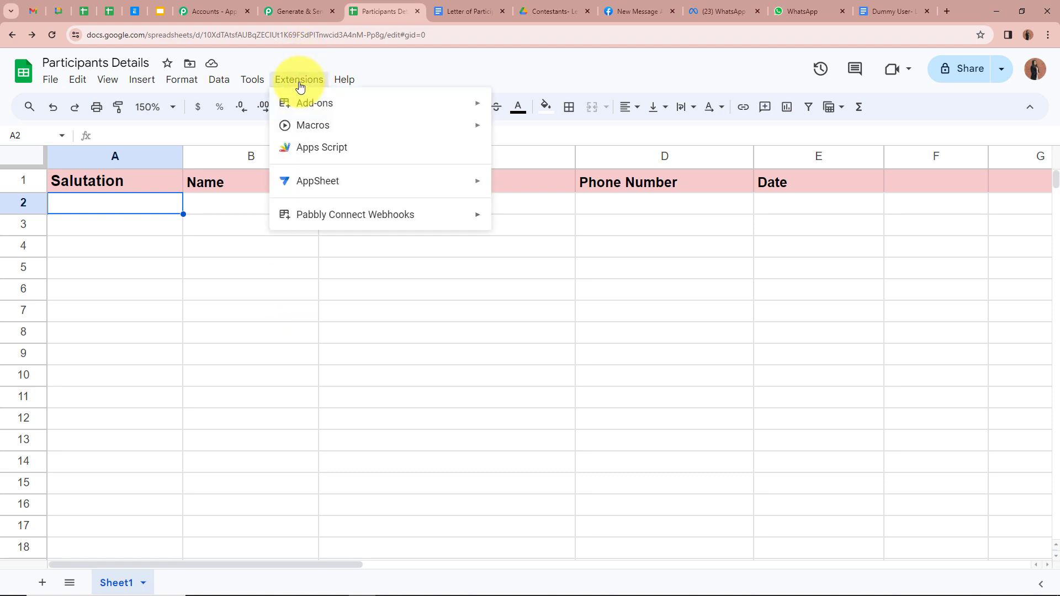
mouse_move(331, 224)
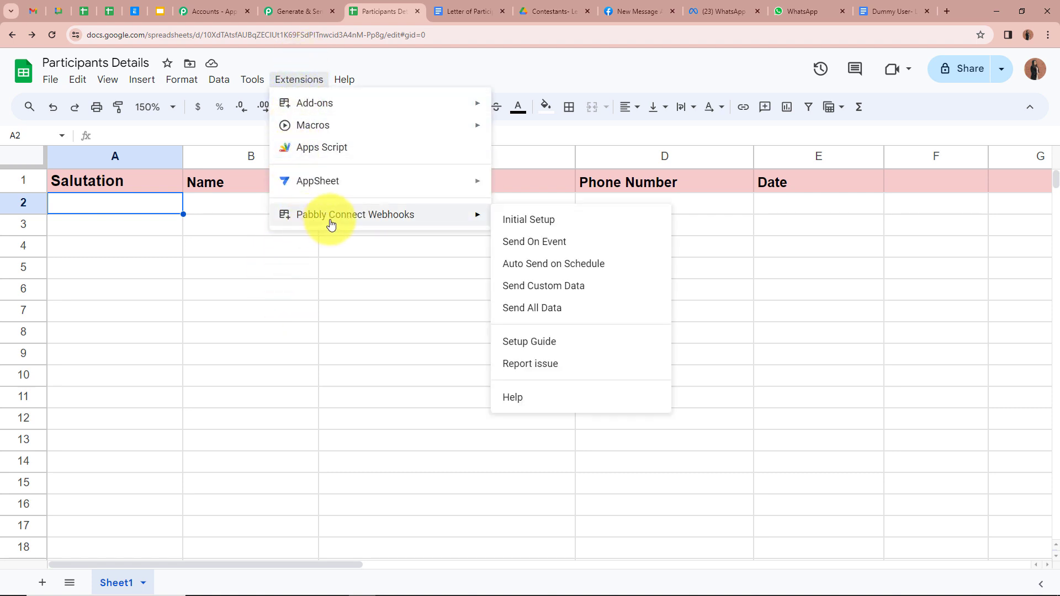
left_click(577, 250)
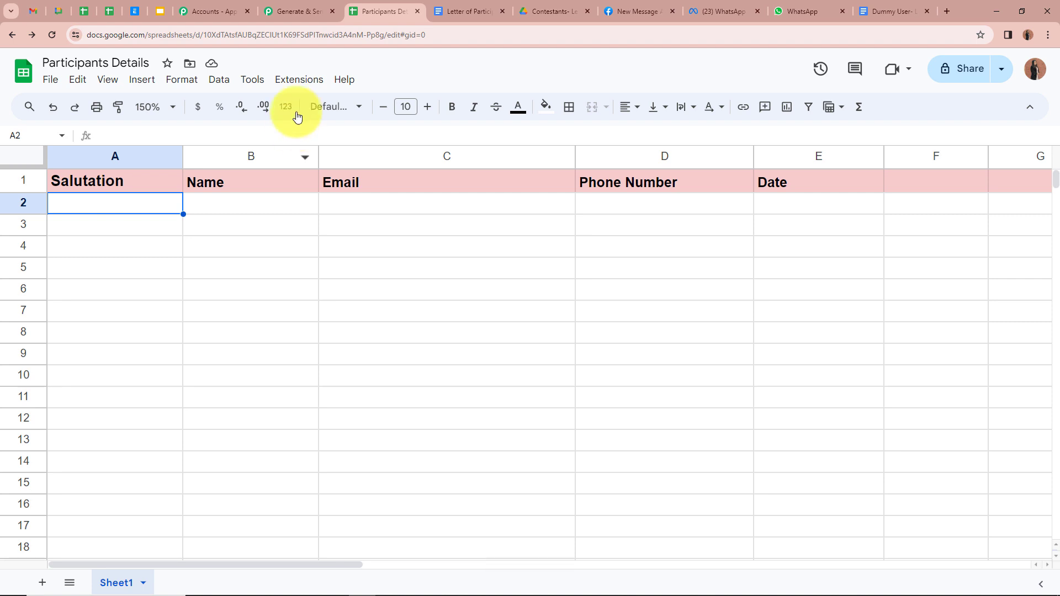
left_click(299, 80)
mouse_move(320, 215)
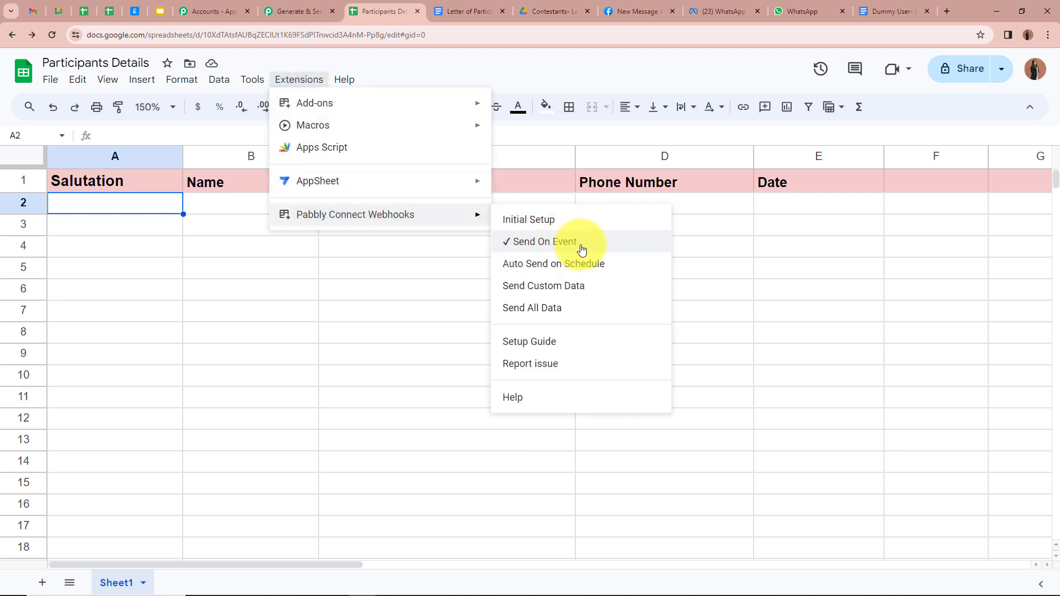
left_click(402, 272)
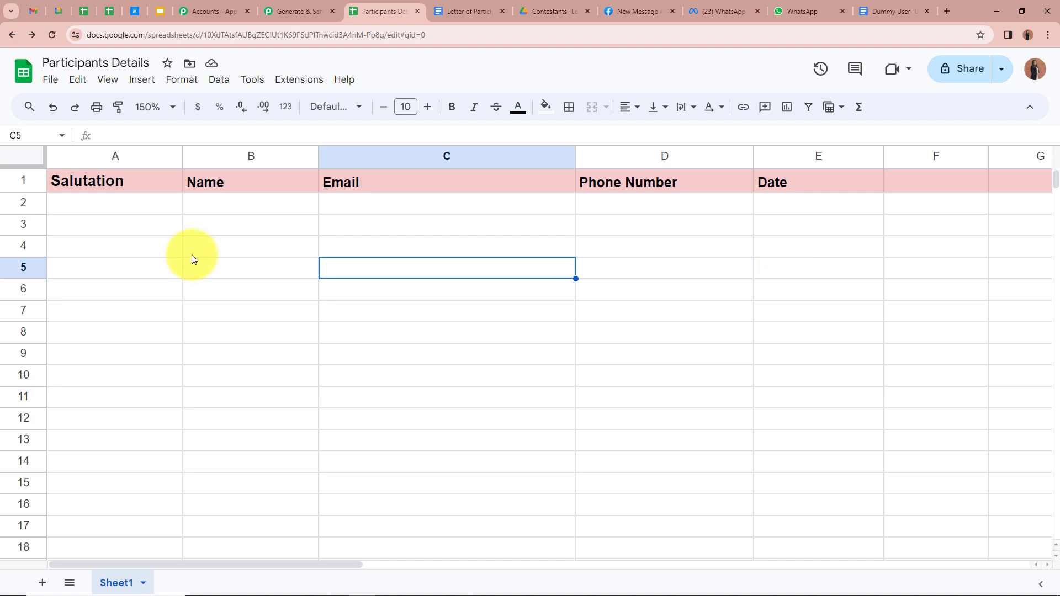
left_click(282, 11)
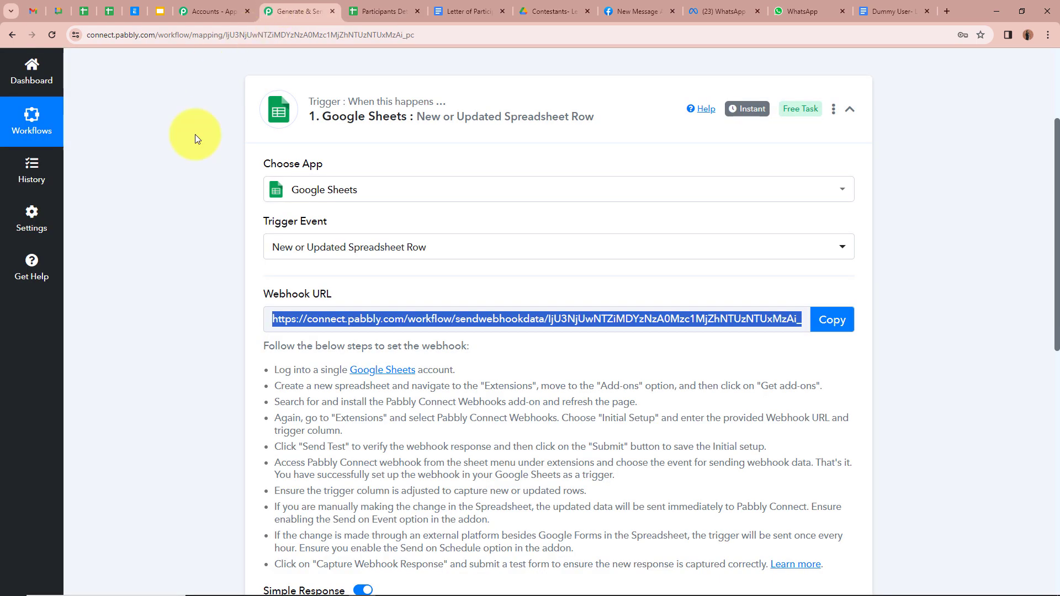
scroll(206, 309, "down", 4)
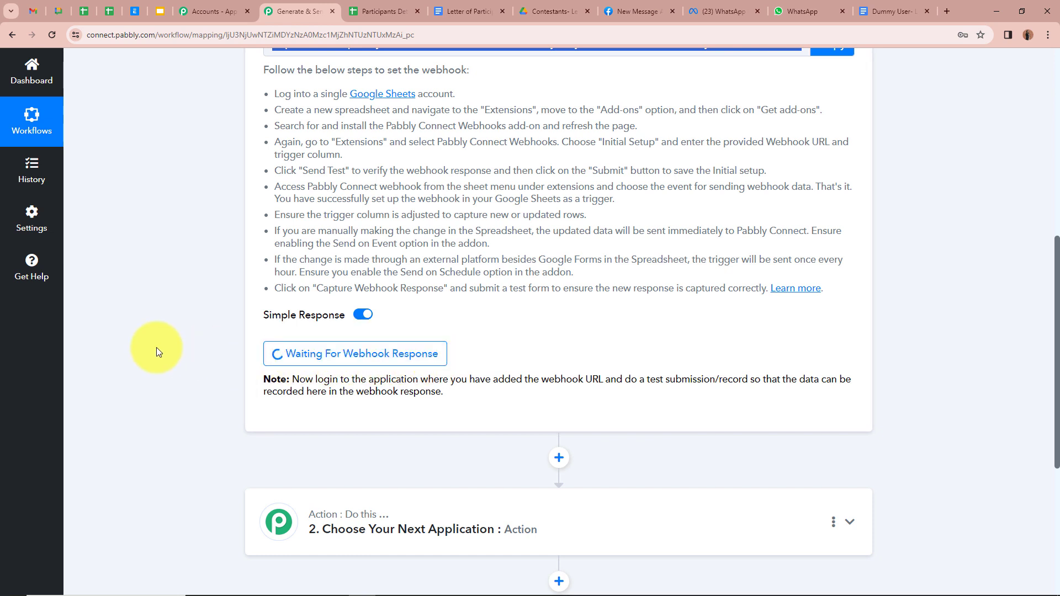
Fill row 2 with Mr., a sample name, the participant's email and phone number, and 02-03-2024
left_click(381, 11)
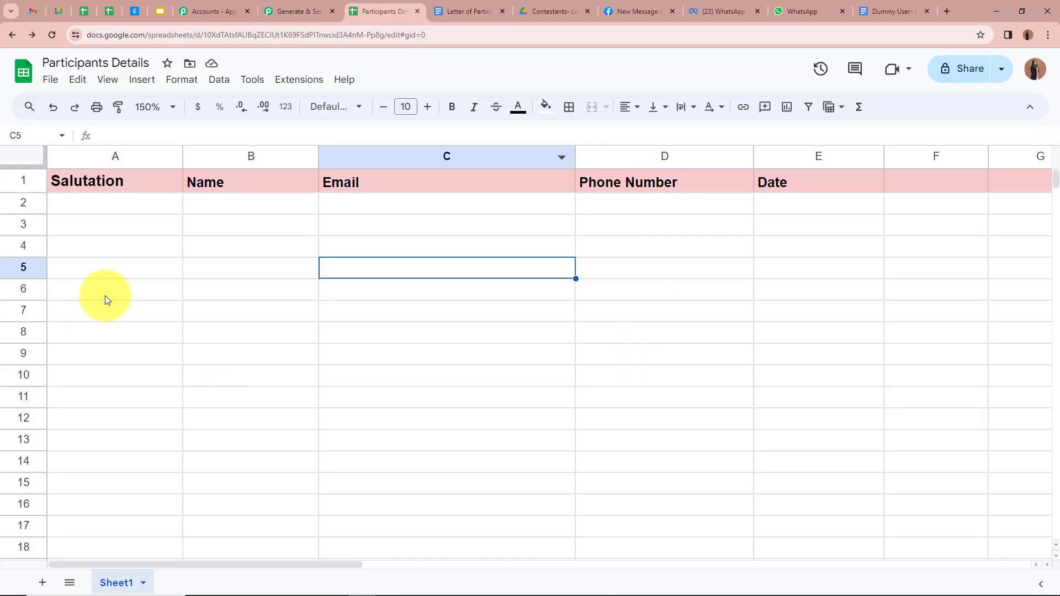
left_click(94, 207)
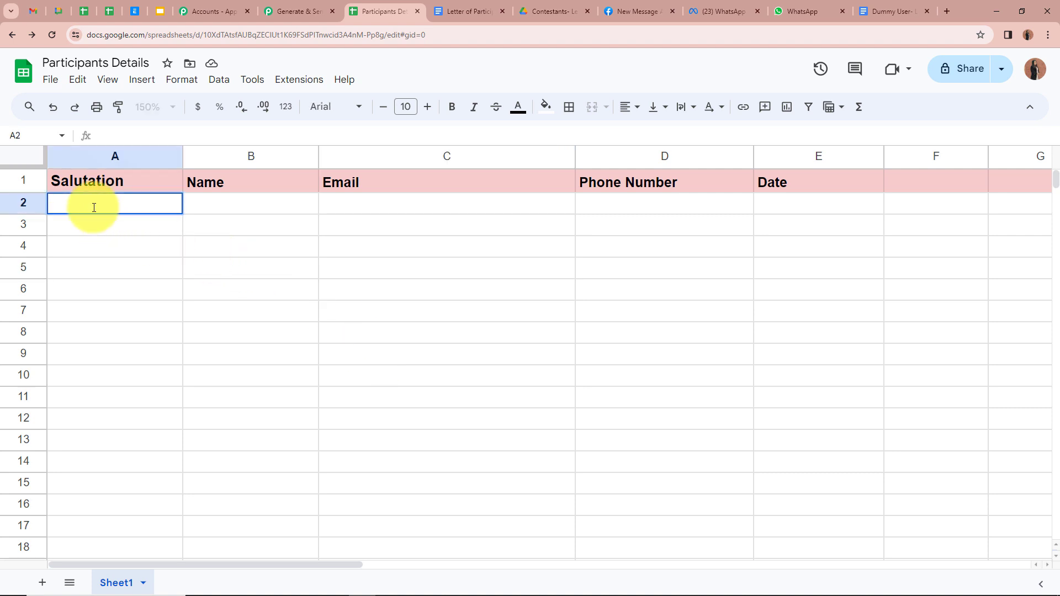
type("Mr.")
left_click(287, 206)
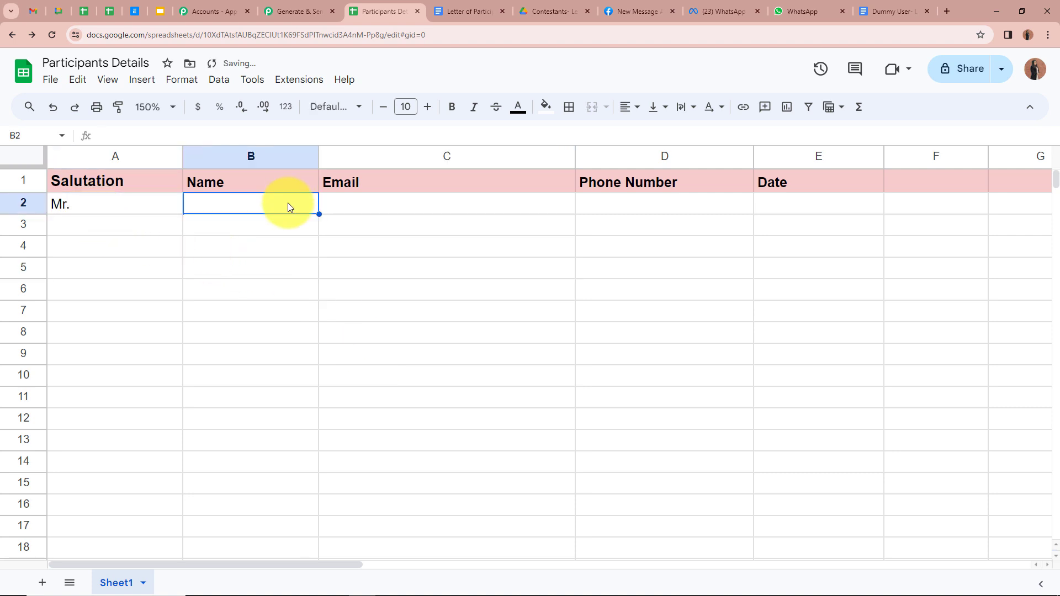
type("Demo A")
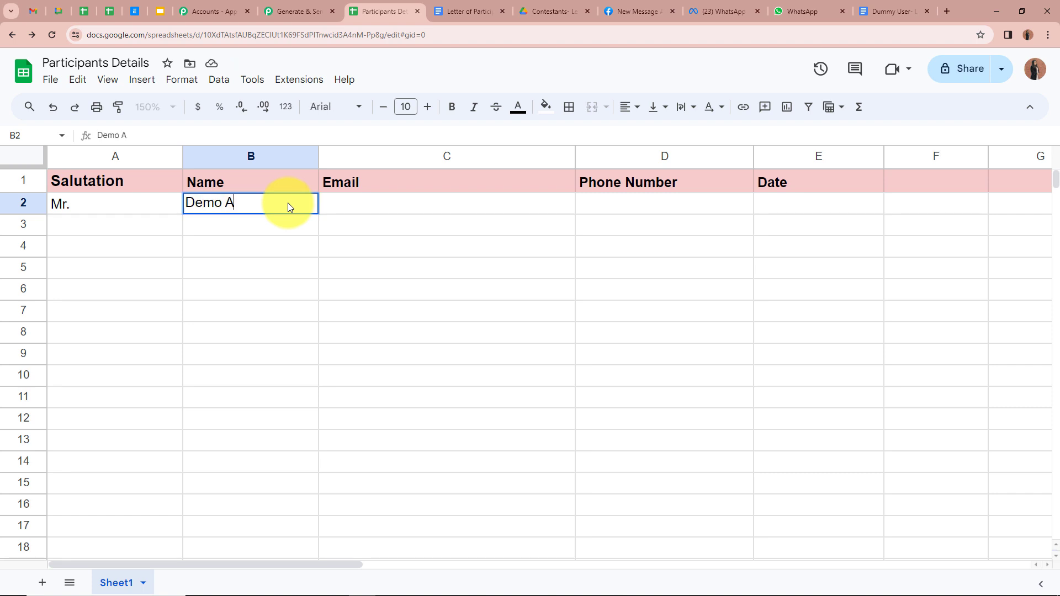
type("ccount")
left_click(444, 204)
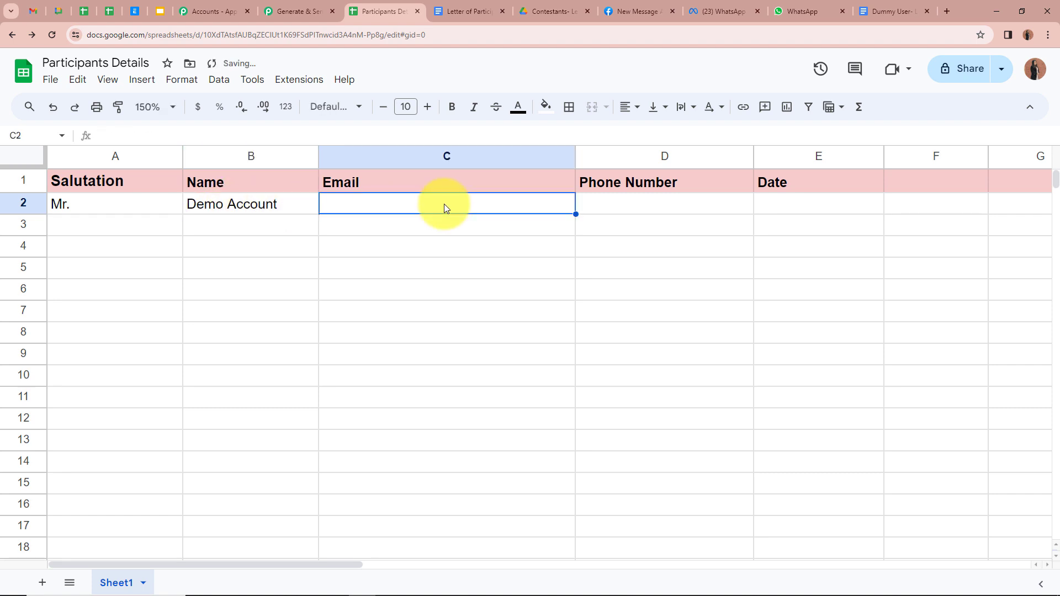
key("ctrl+v")
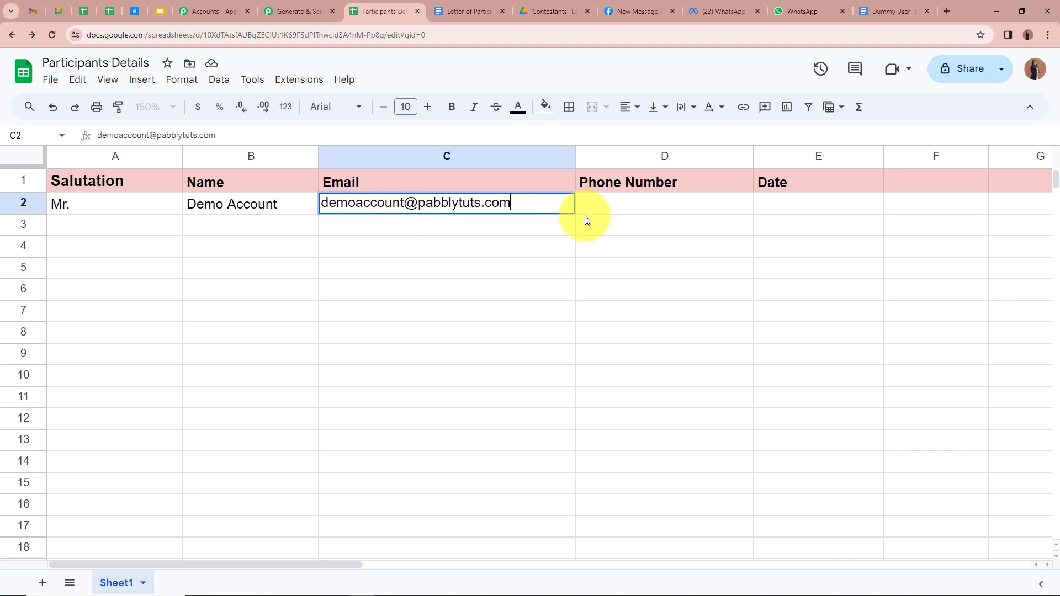
left_click(668, 206)
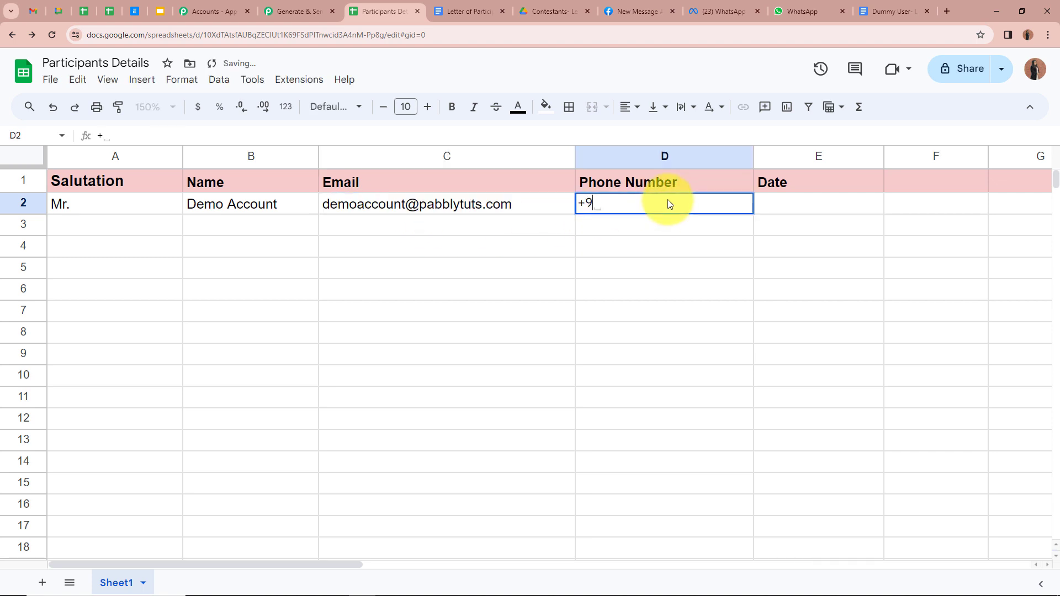
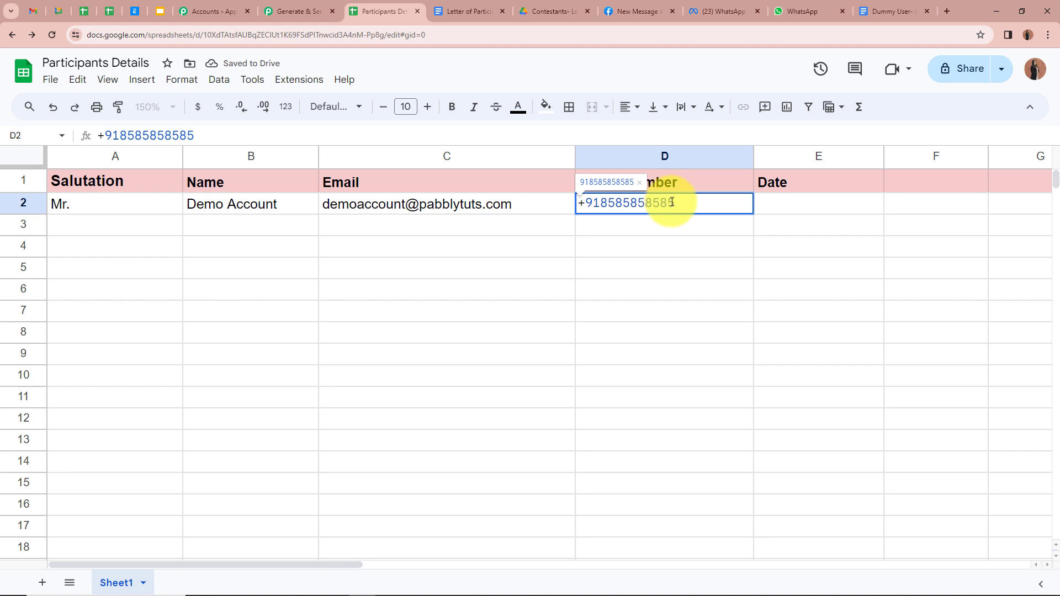
key("Tab")
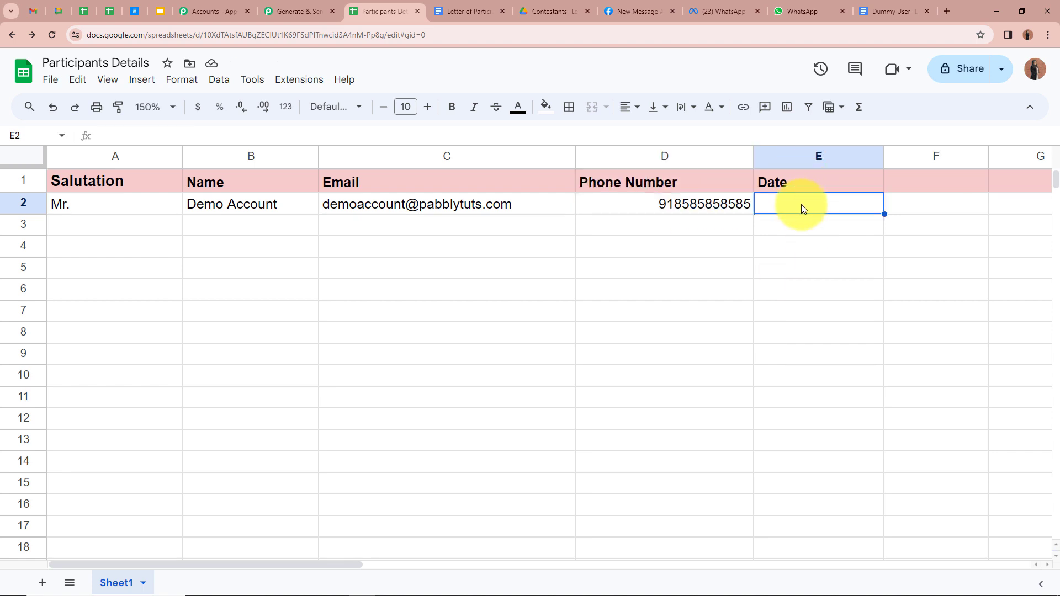
type("02")
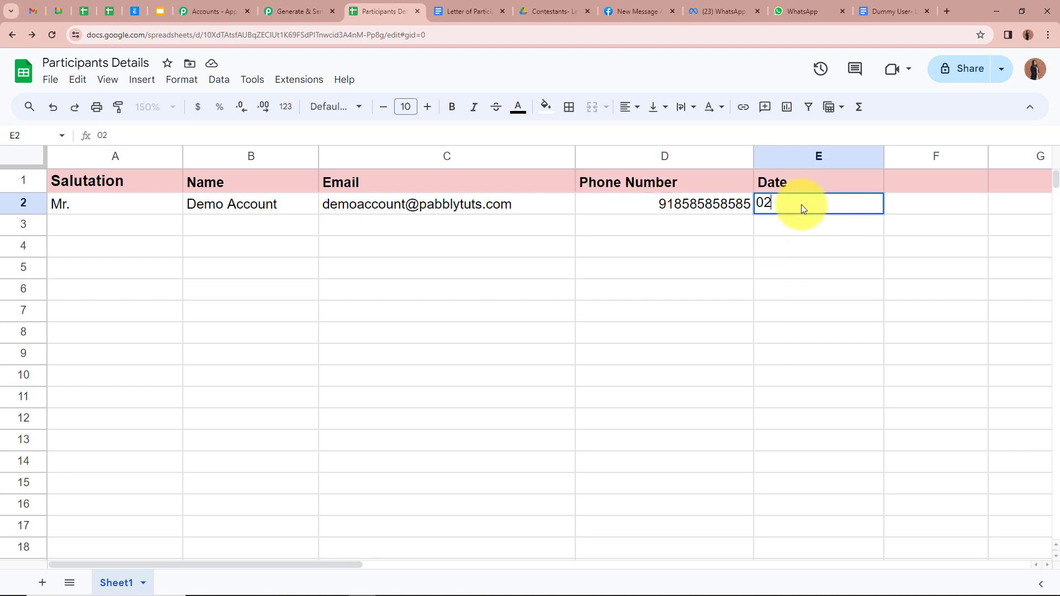
type("-03-2024")
key("Return")
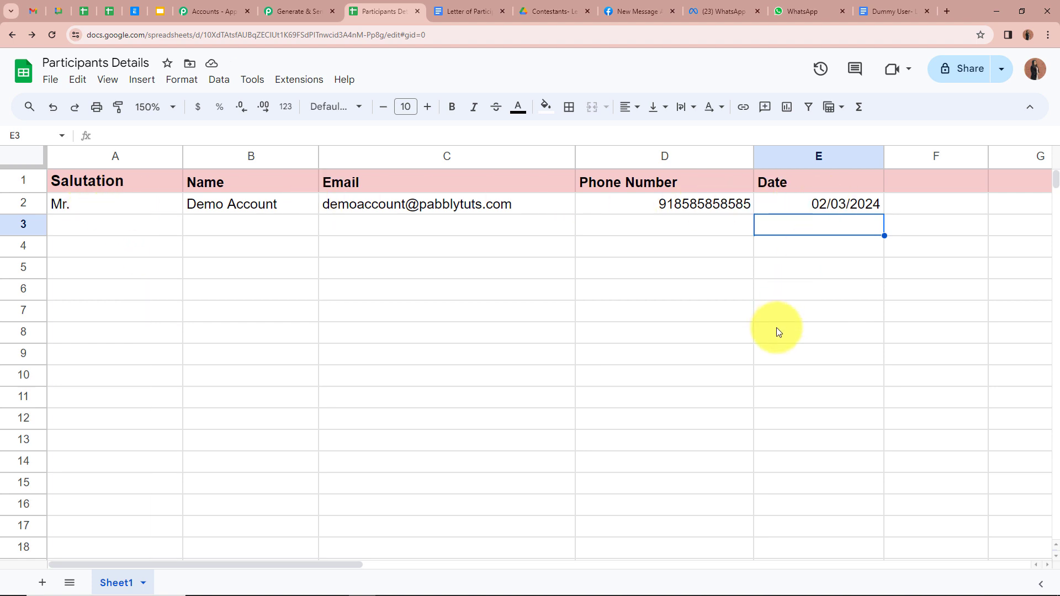
Check the captured webhook response values: date, email, name, phone number and salutation Mr
left_click(267, 15)
scroll(158, 196, "down", 1)
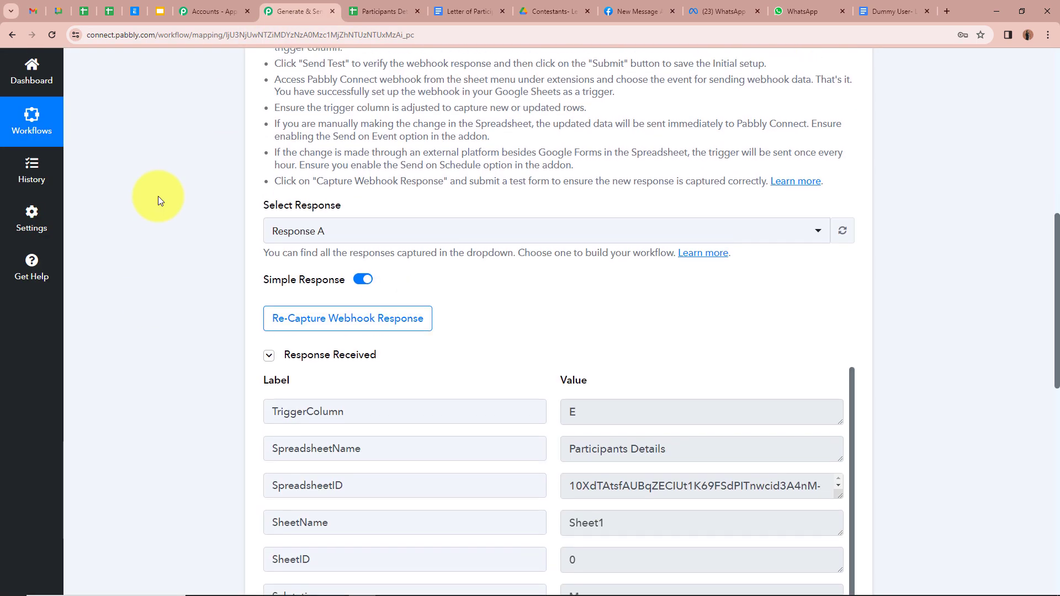
scroll(158, 196, "down", 2)
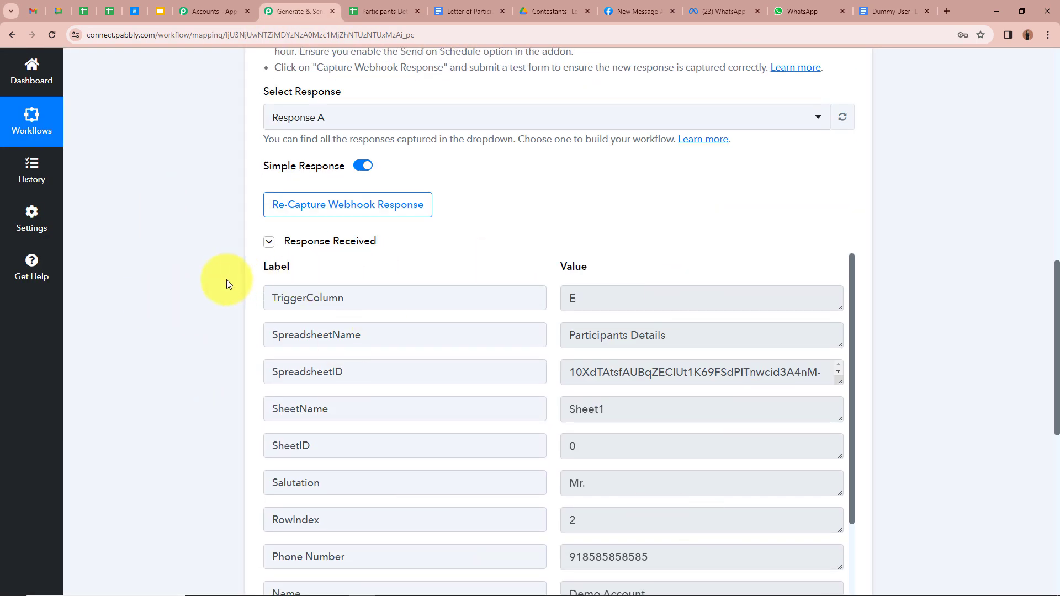
scroll(226, 284, "down", 2)
scroll(563, 367, "down", 1)
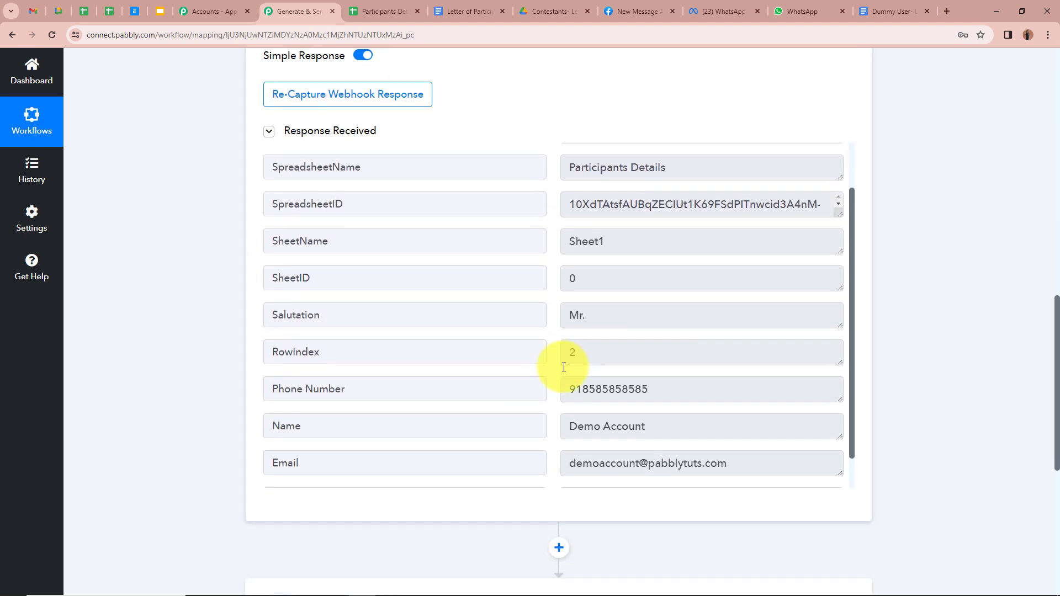
scroll(563, 368, "down", 1)
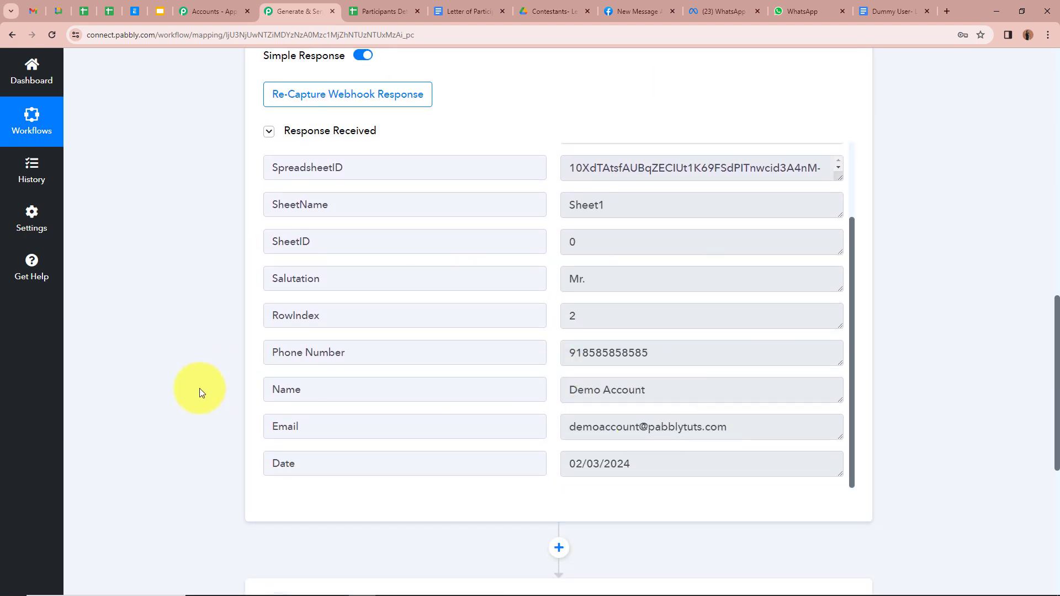
left_click_drag(566, 465, 657, 468)
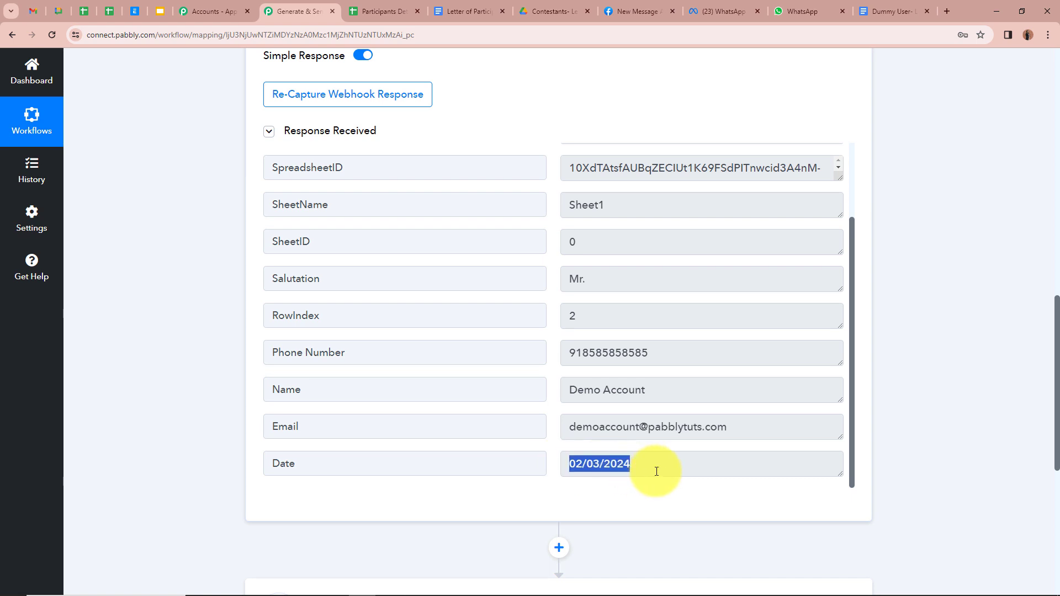
left_click_drag(570, 428, 769, 428)
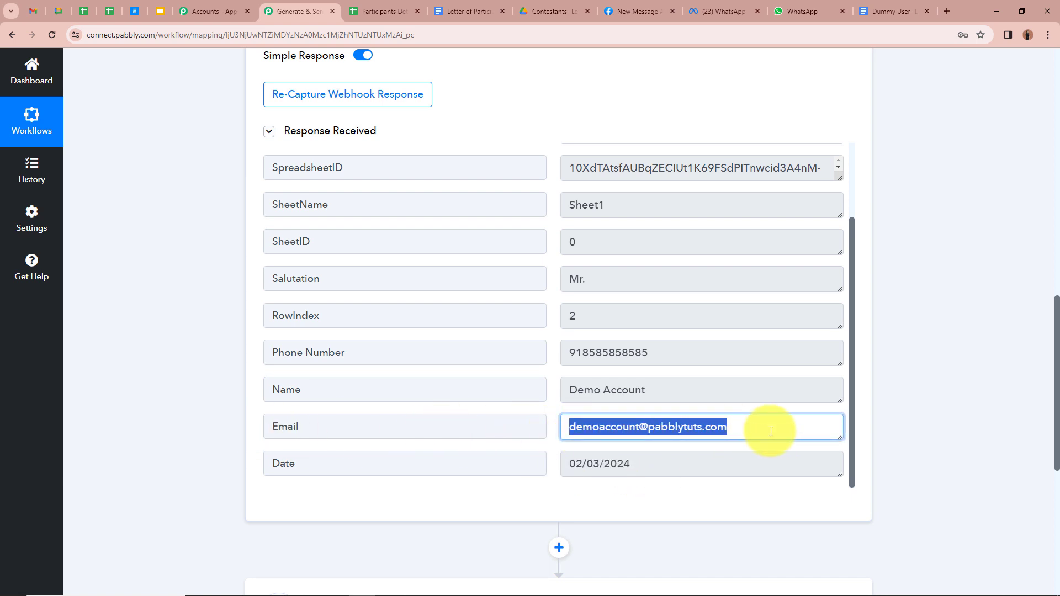
left_click_drag(562, 387, 691, 396)
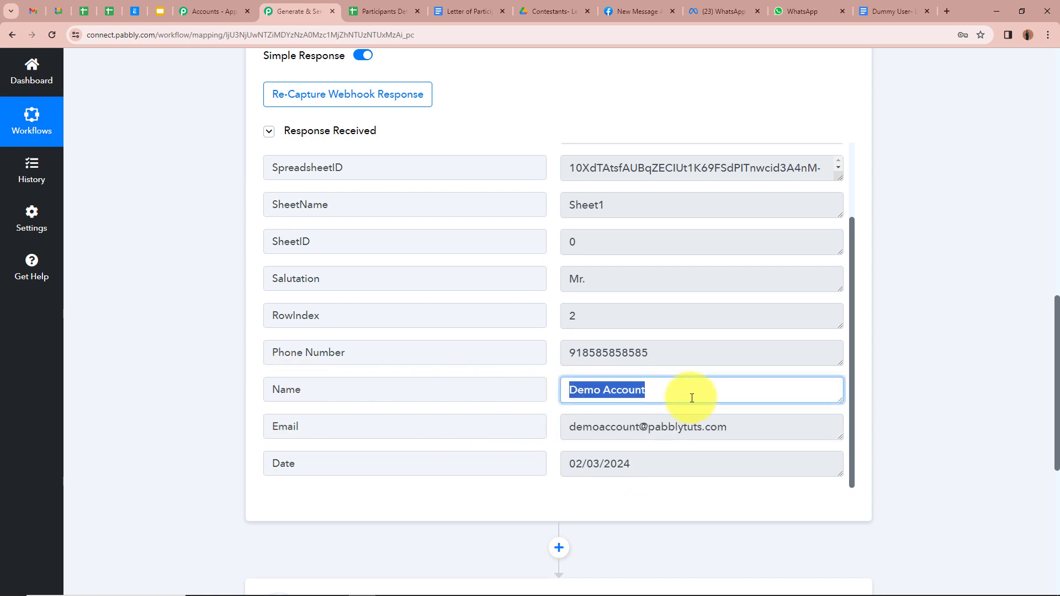
left_click_drag(568, 352, 680, 351)
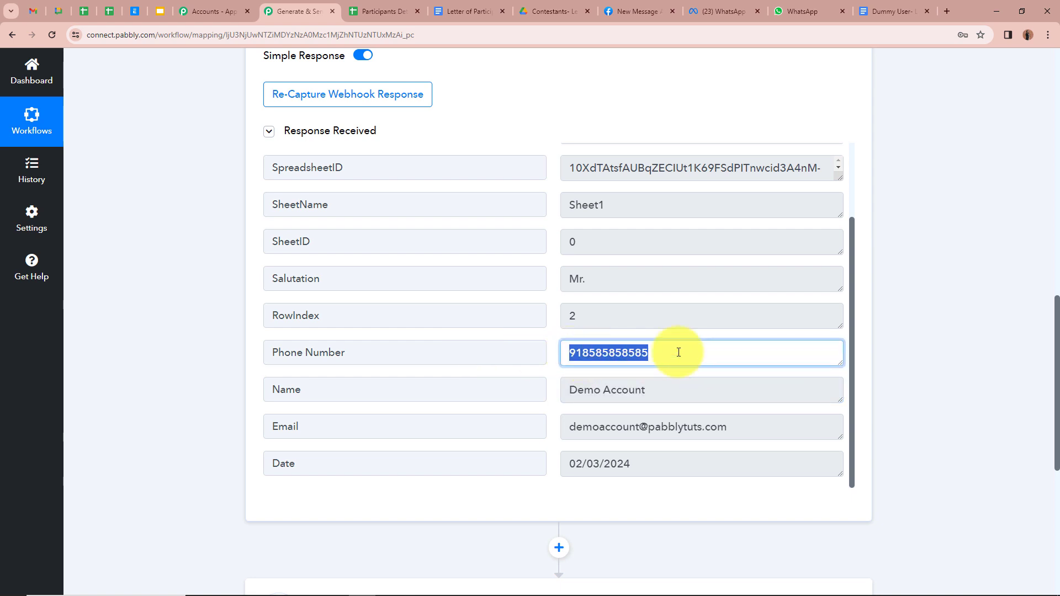
left_click_drag(570, 280, 610, 280)
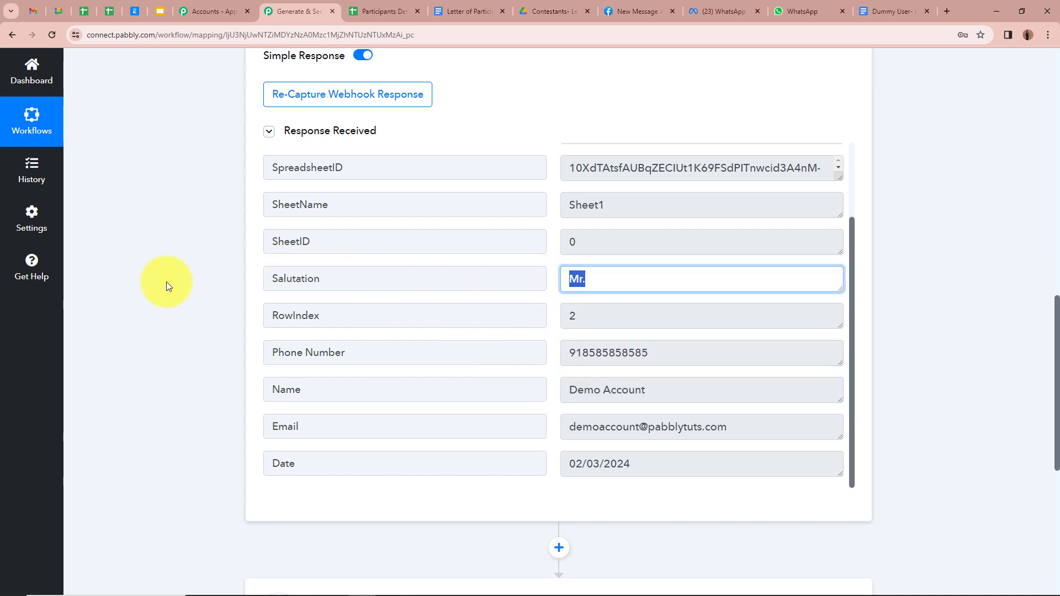
left_click(166, 282)
Collapse the Google Sheets trigger step
scroll(167, 283, "up", 12)
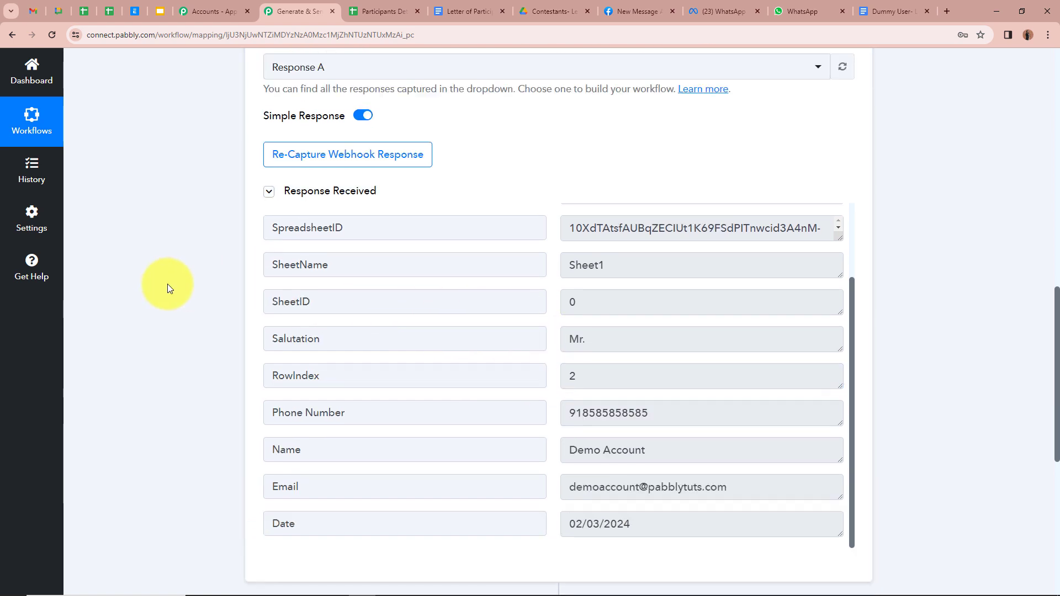
scroll(167, 283, "up", 4)
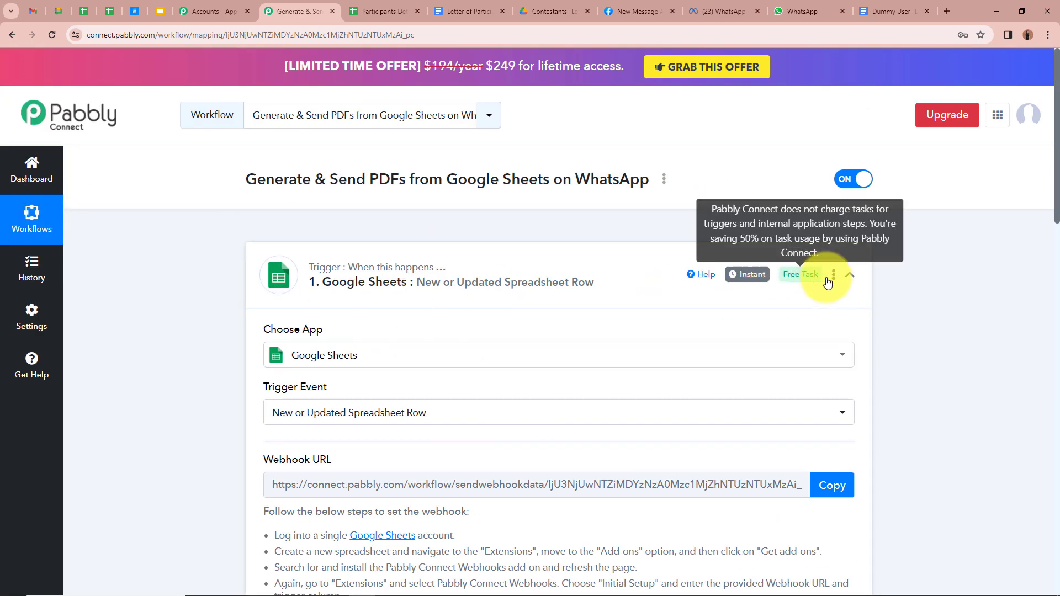
left_click(849, 274)
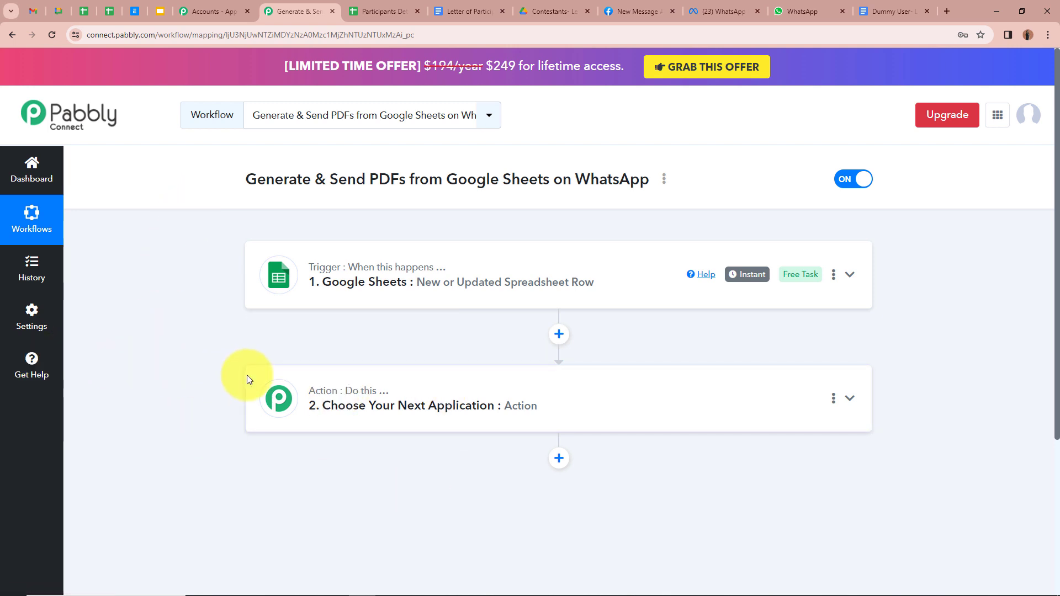
Expand the second step and review the template's {{Event Date}}, {{Salutation}} and {{Name}} placeholders
left_click(849, 402)
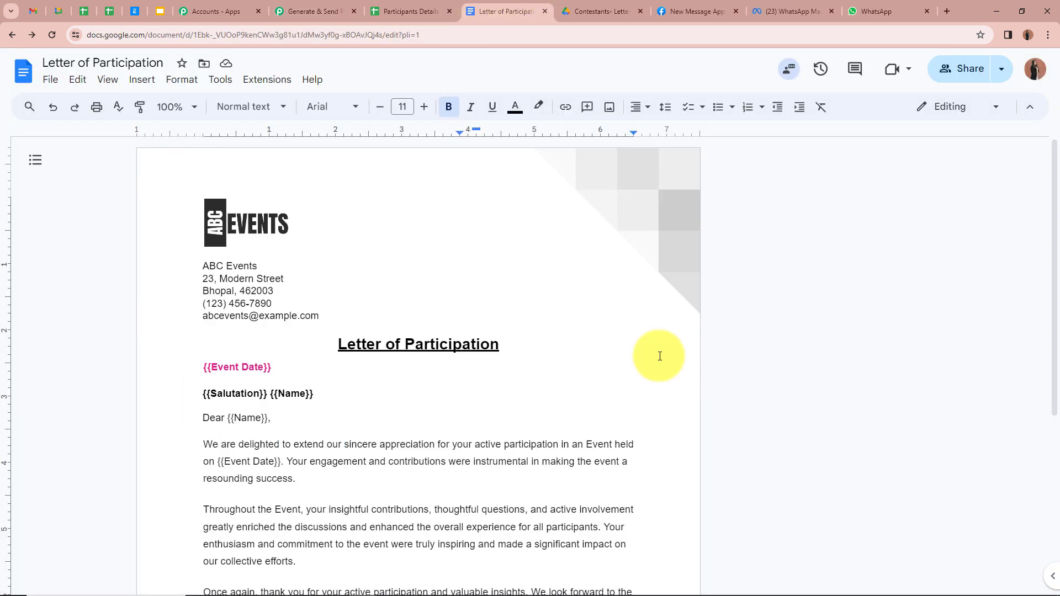
scroll(144, 309, "down", 3)
scroll(144, 309, "up", 3)
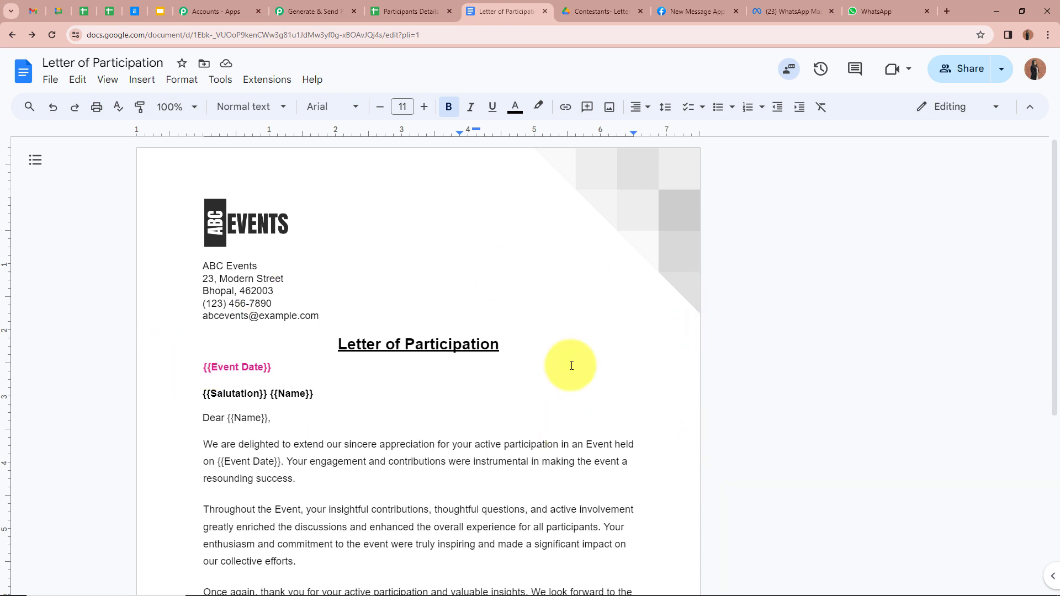
scroll(355, 309, "down", 5)
scroll(355, 312, "up", 5)
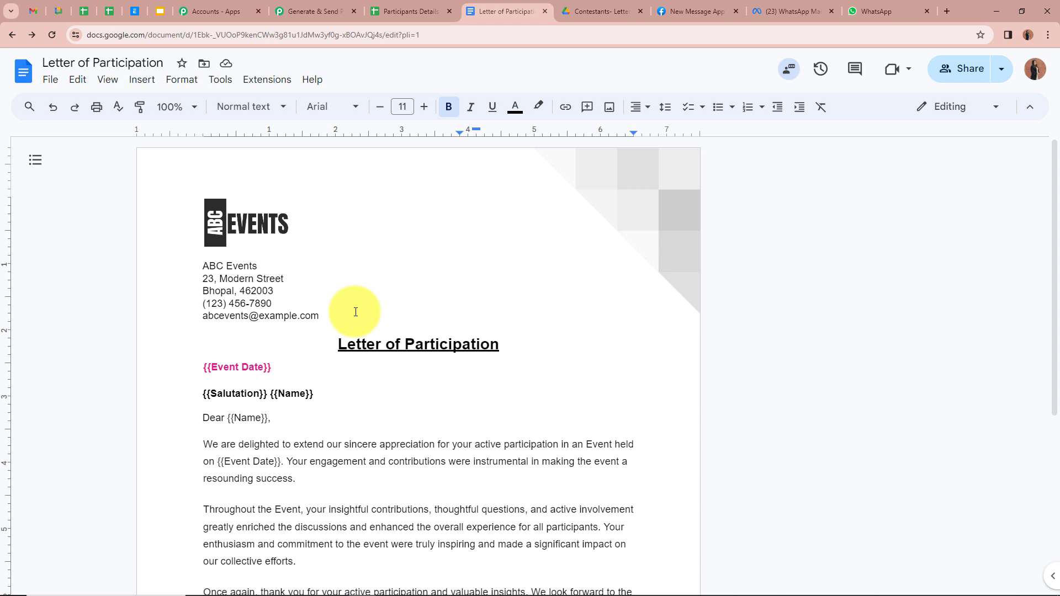
Choose Google Docs as the action app with the Create Document from Template event
left_click(332, 11)
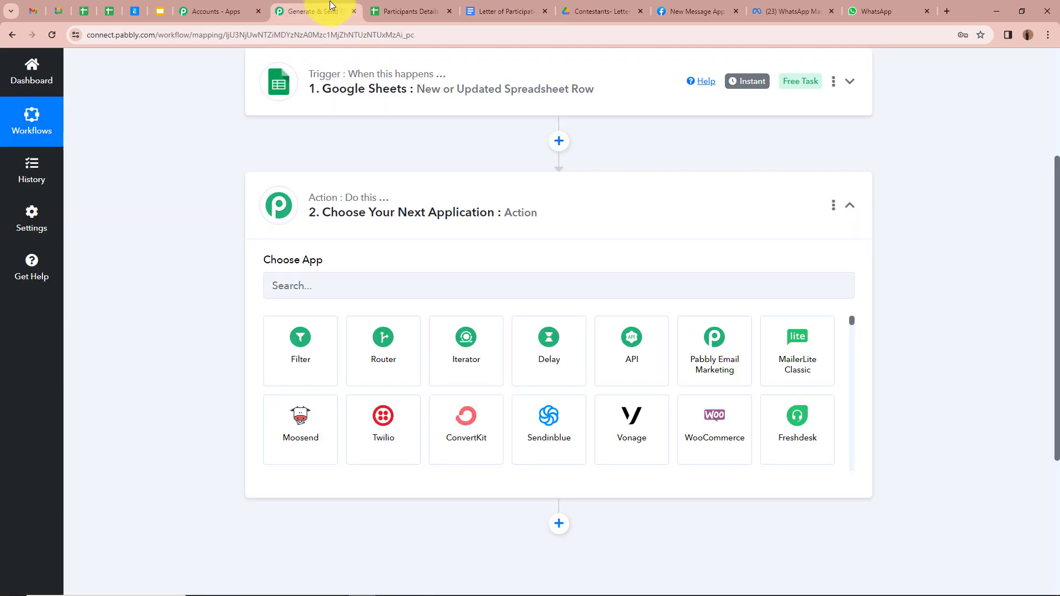
left_click(346, 285)
type("Goo")
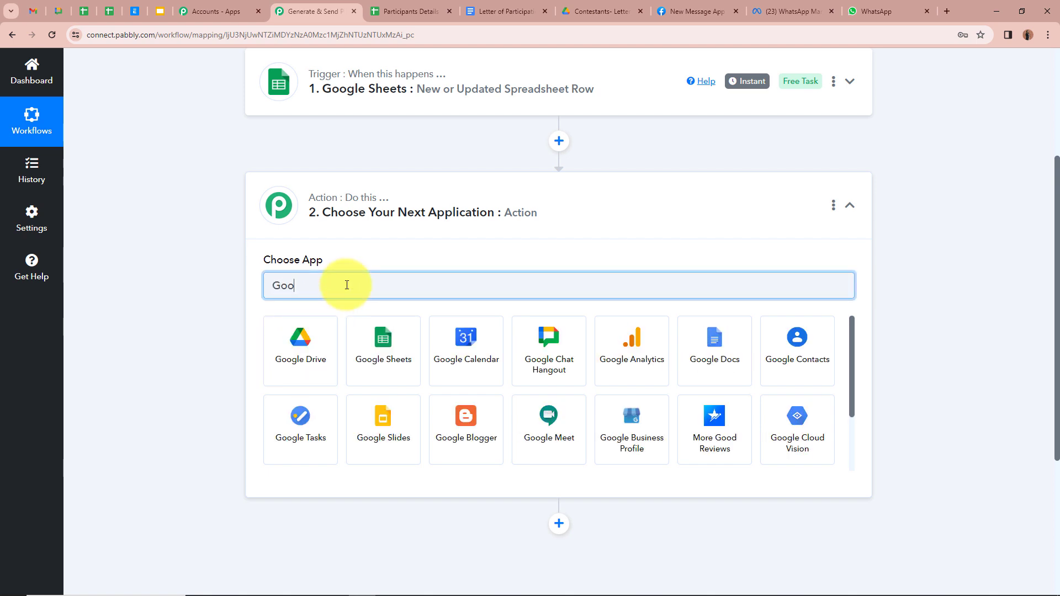
left_click(715, 348)
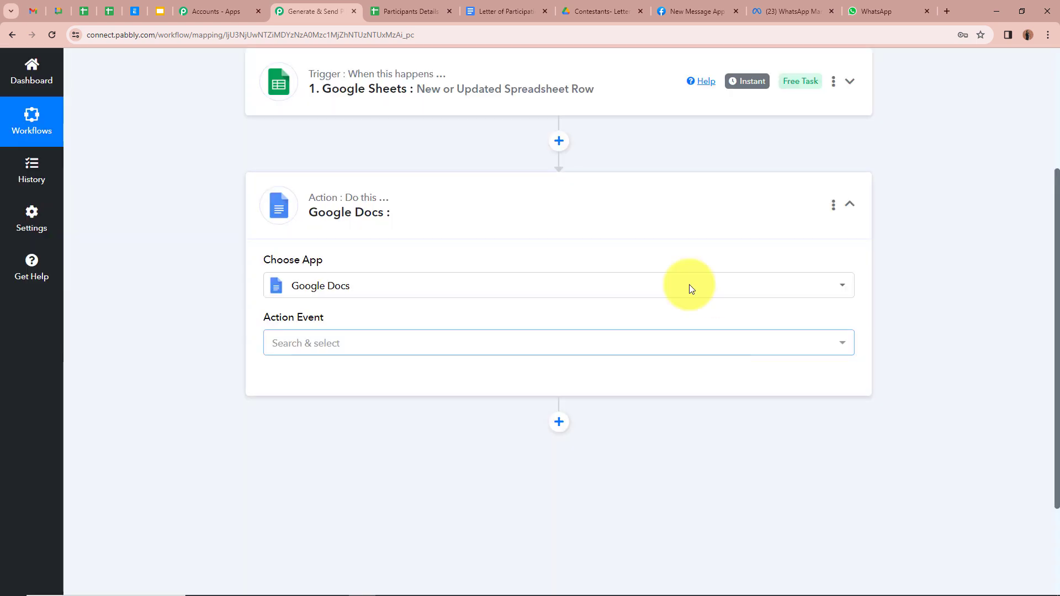
left_click(383, 343)
left_click(373, 226)
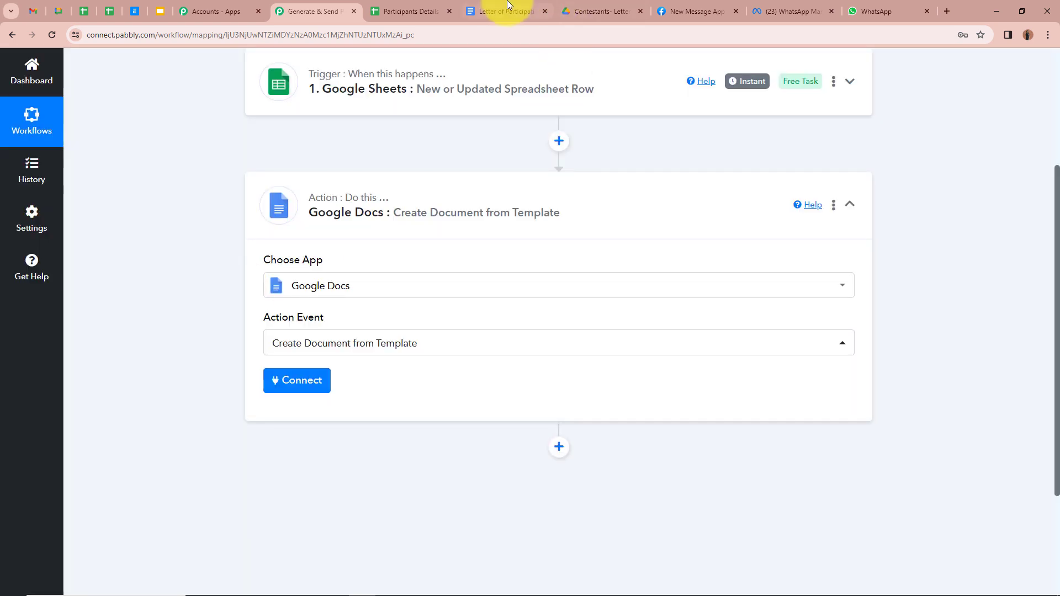
left_click(505, 11)
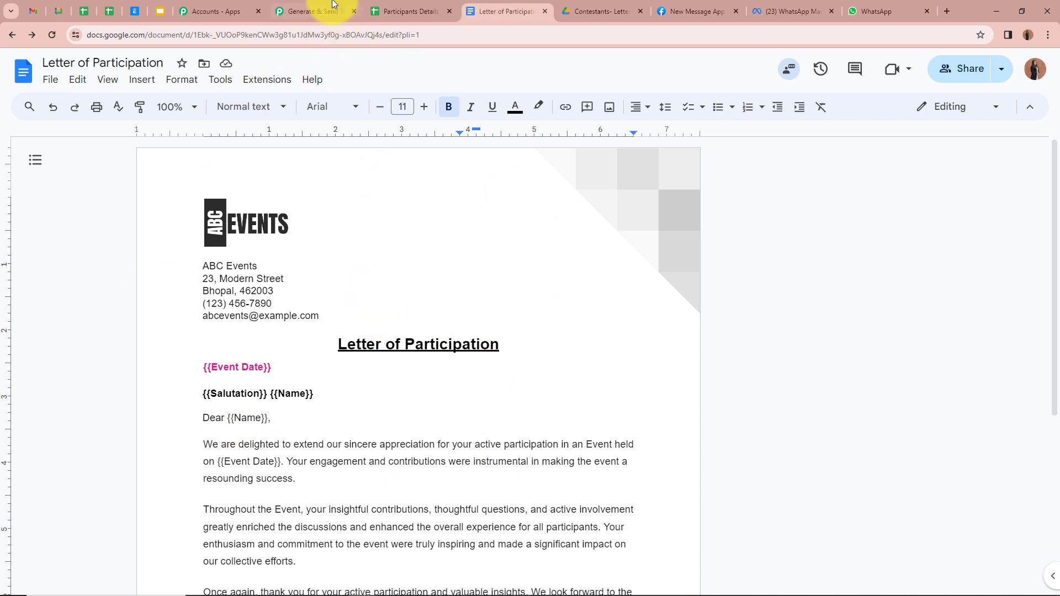
left_click(330, 12)
scroll(200, 396, "down", 2)
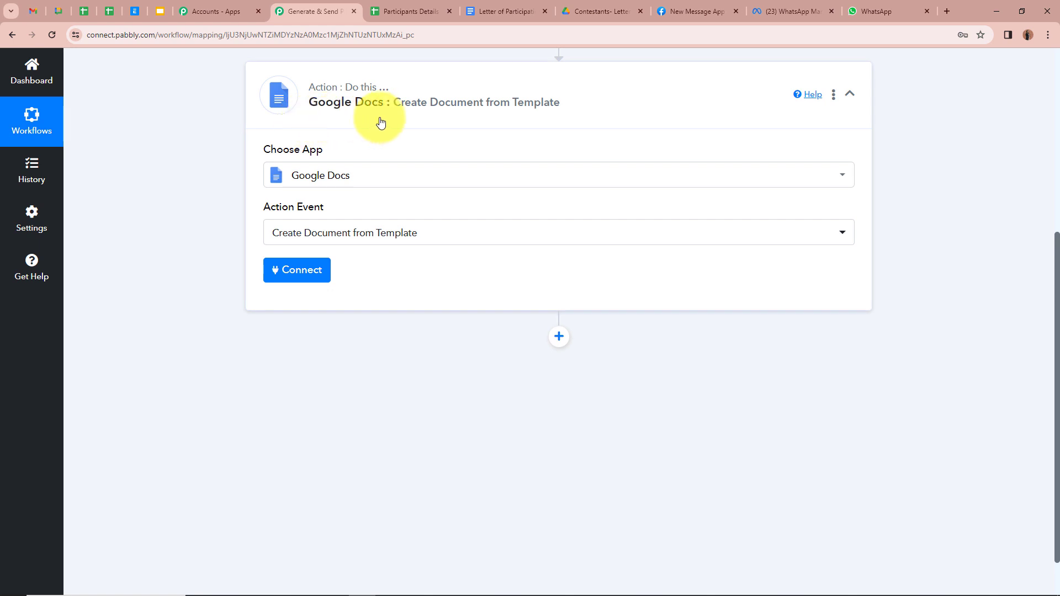
Add a new Google Docs #7 connection and start signing in with Google
left_click(304, 269)
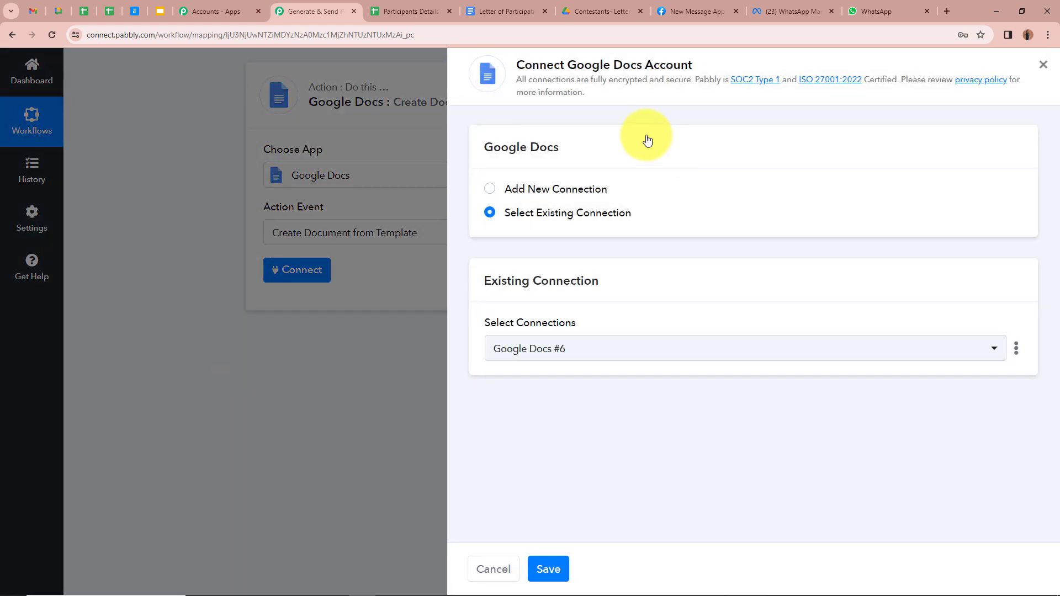
left_click(489, 194)
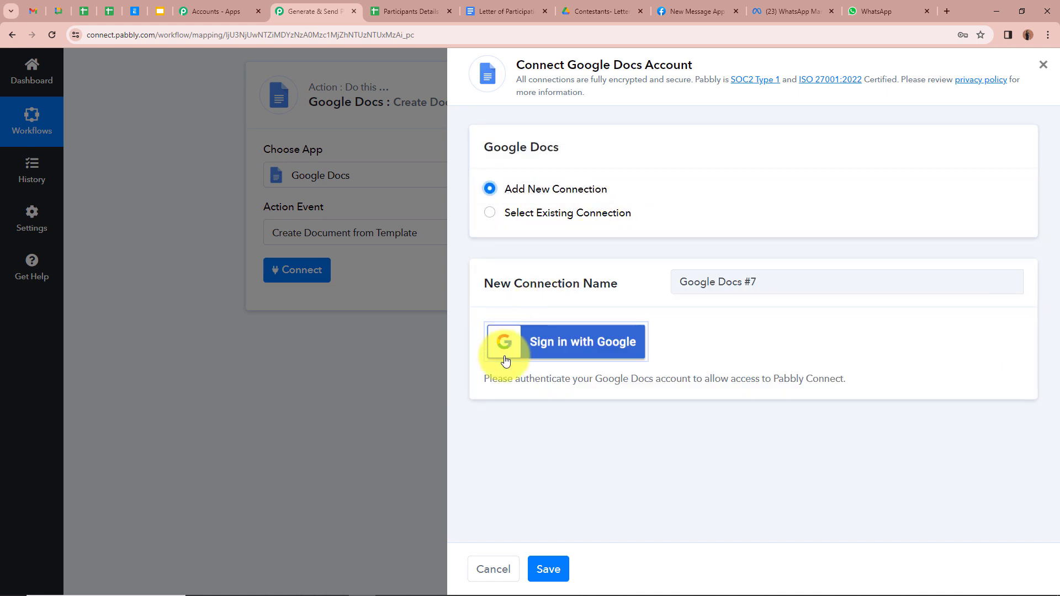
left_click(618, 352)
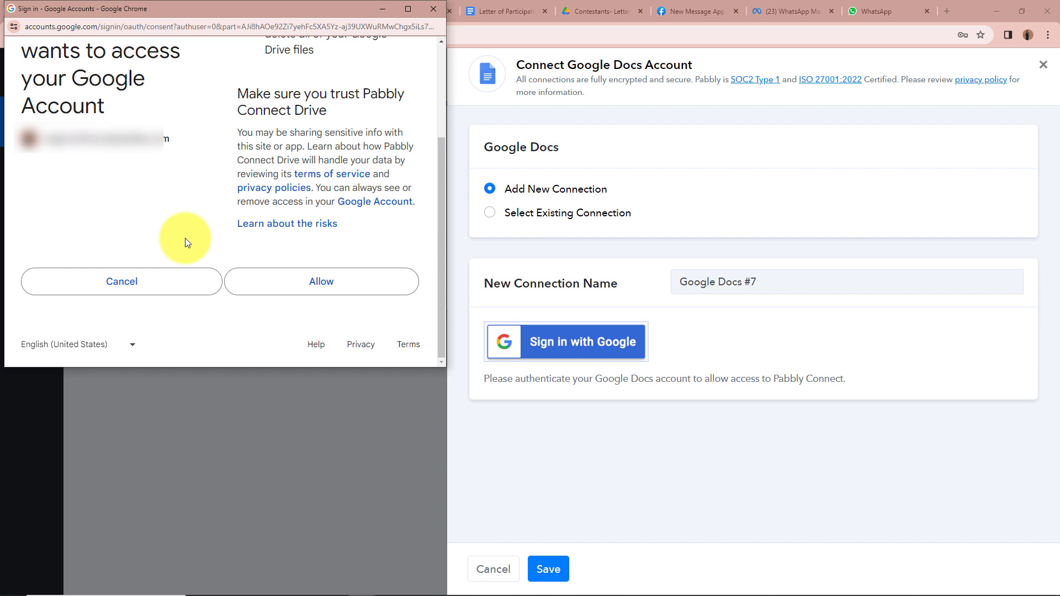
Allow Pabbly Connect access to the Google account and glance at the Letter of Participation document
left_click(352, 285)
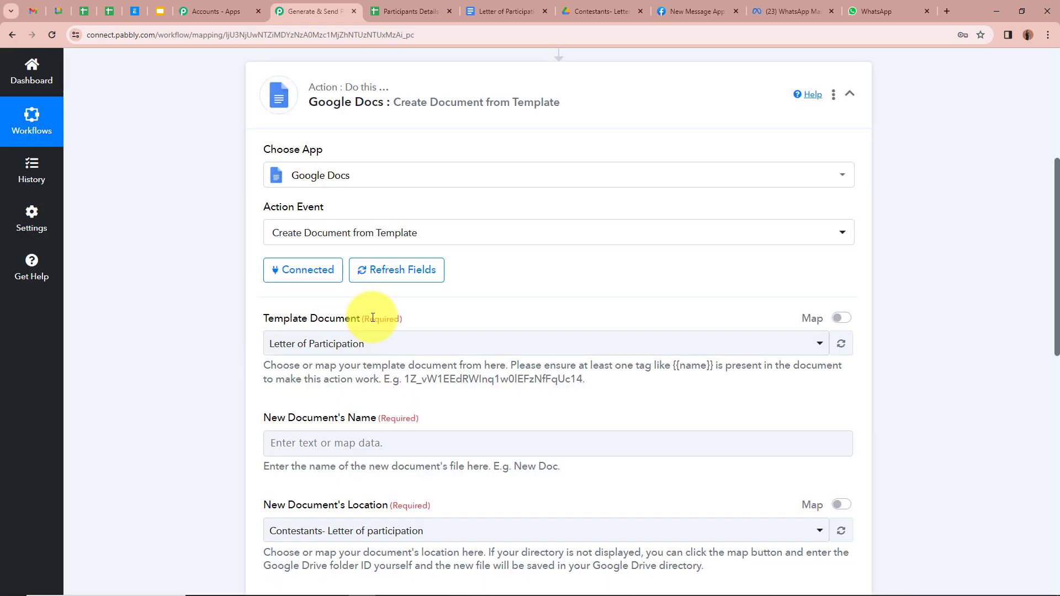
left_click(487, 10)
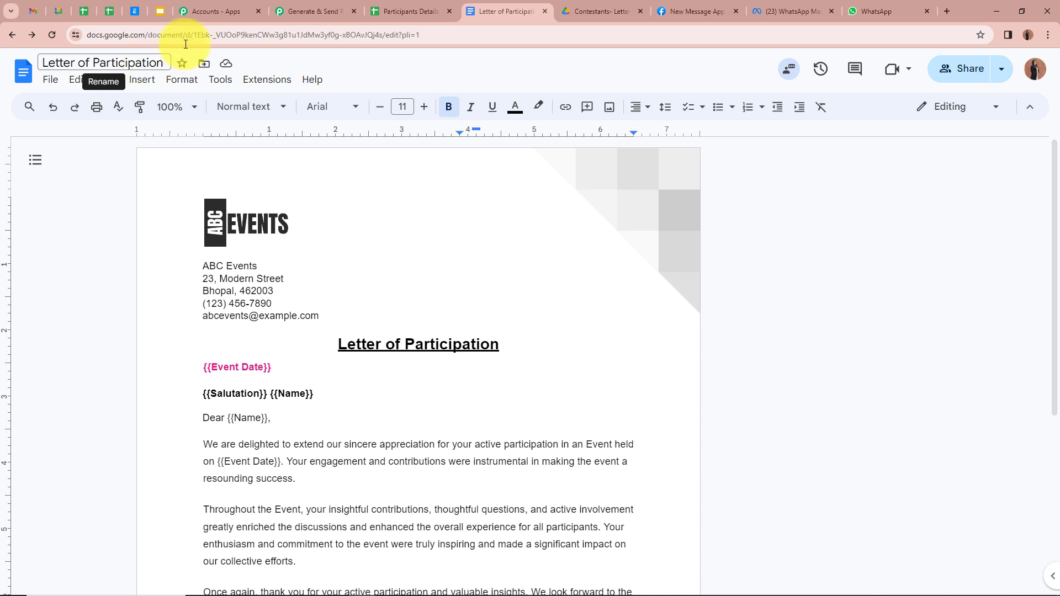
left_click(302, 11)
scroll(199, 298, "down", 1)
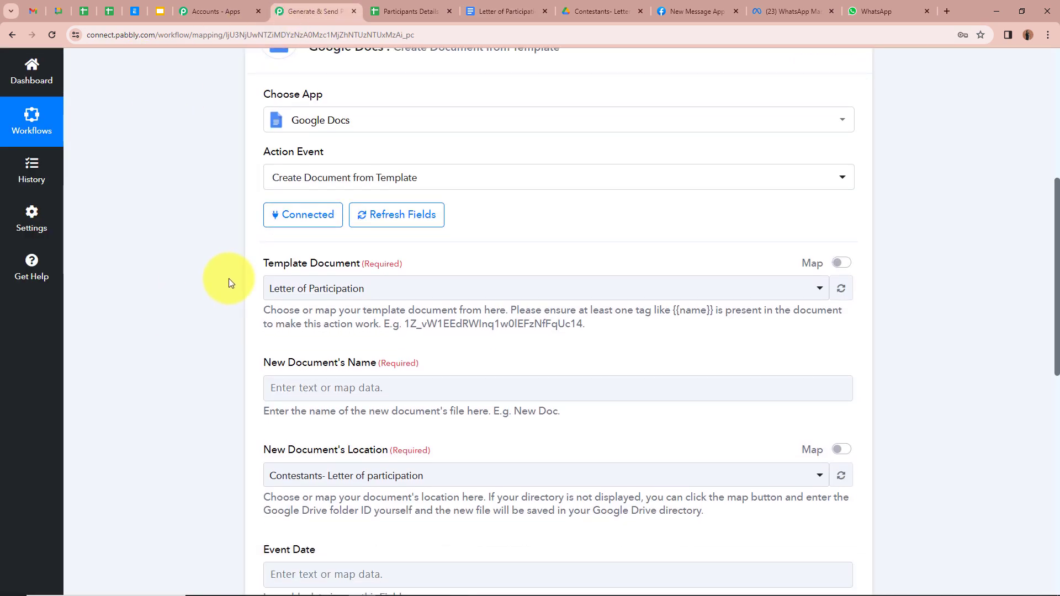
Keep Letter of Participation as the template document, saving to Contestants- Letter of participation
left_click(475, 289)
left_click(454, 355)
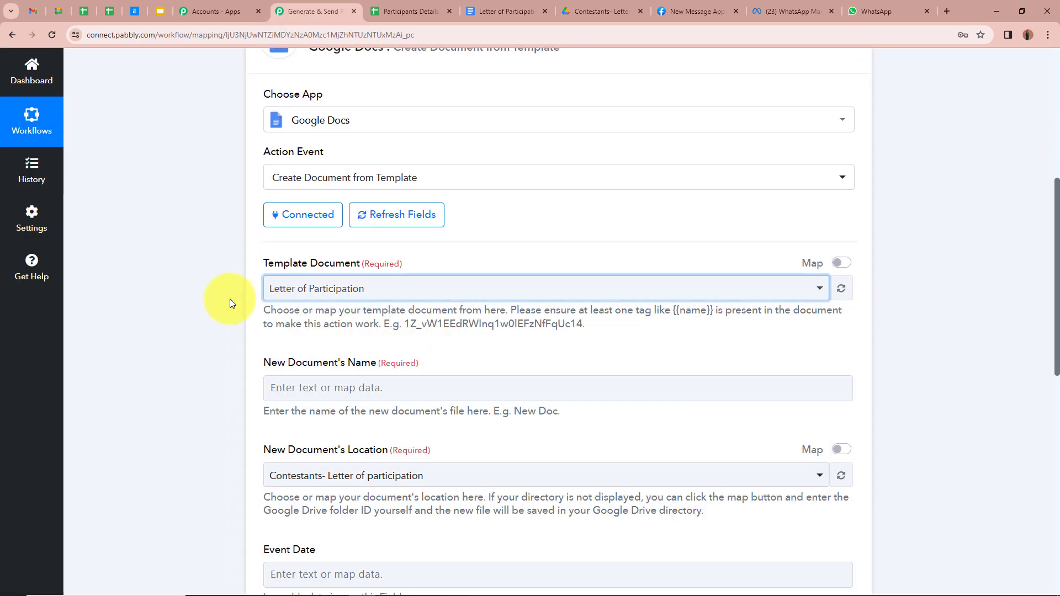
scroll(221, 298, "down", 4)
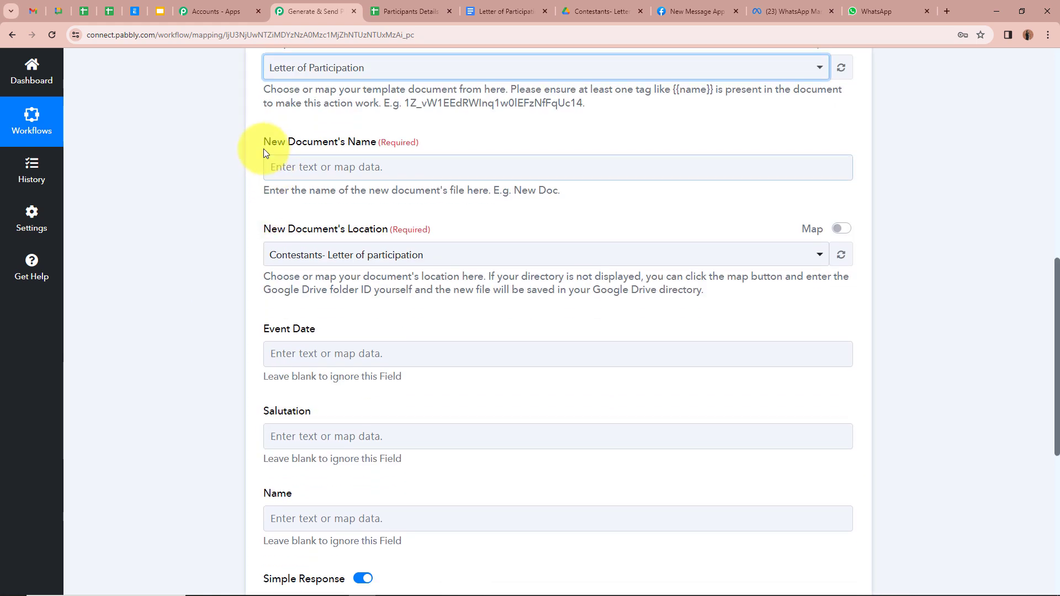
left_click(145, 165)
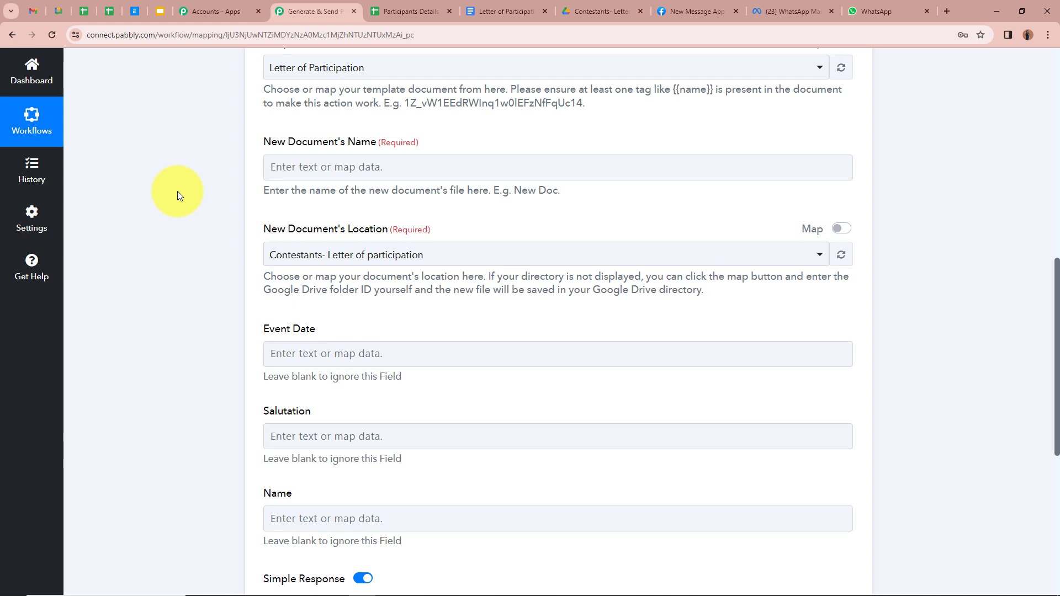
Set the new document name to the sheet's Name field followed by '- Letter of Participation'
left_click(284, 169)
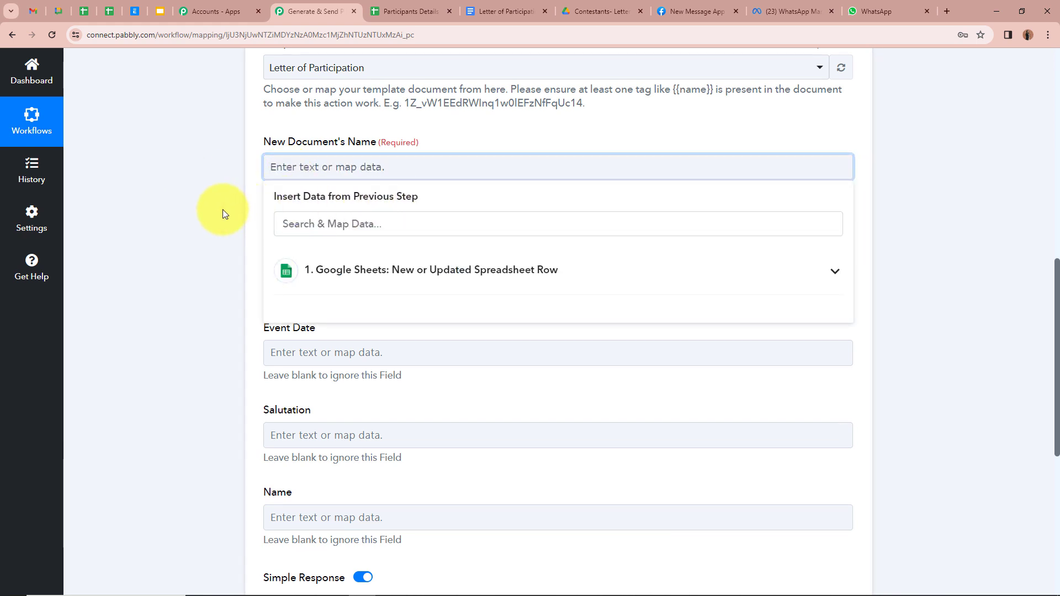
scroll(222, 204, "up", 6)
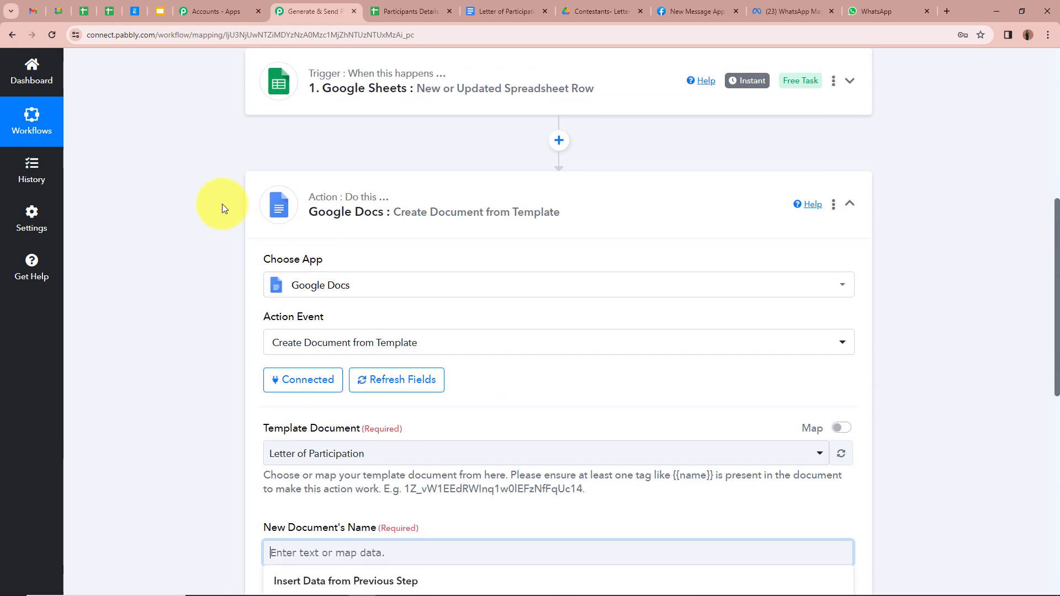
scroll(255, 160, "down", 6)
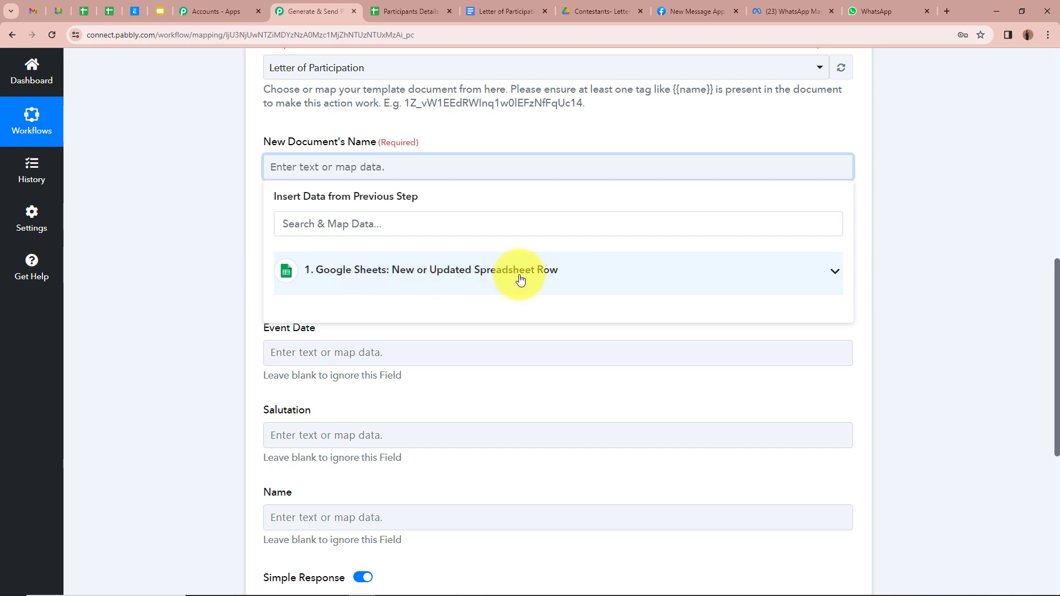
left_click(833, 272)
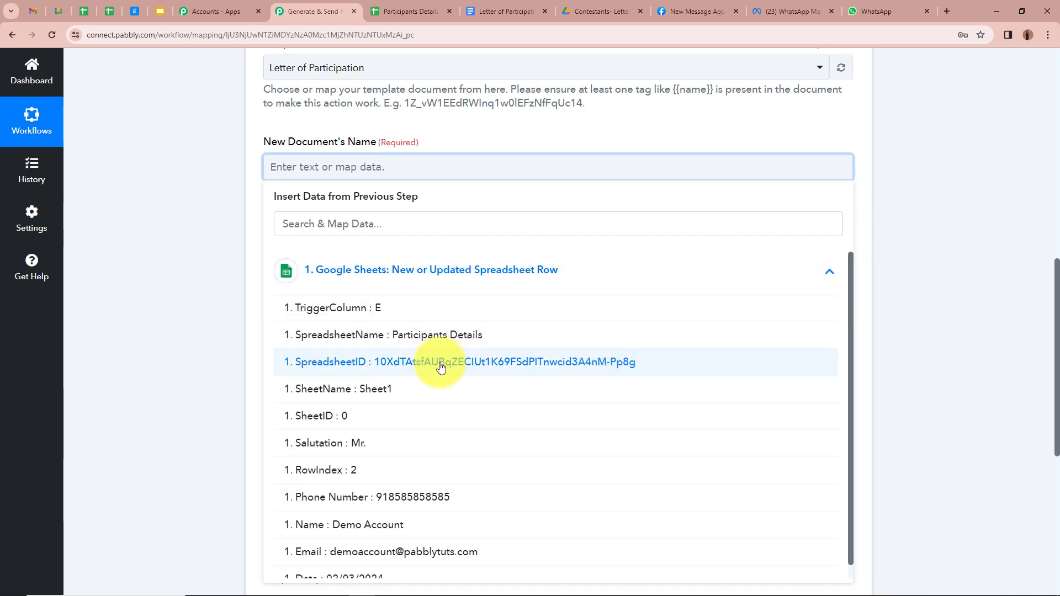
scroll(420, 536, "down", 1)
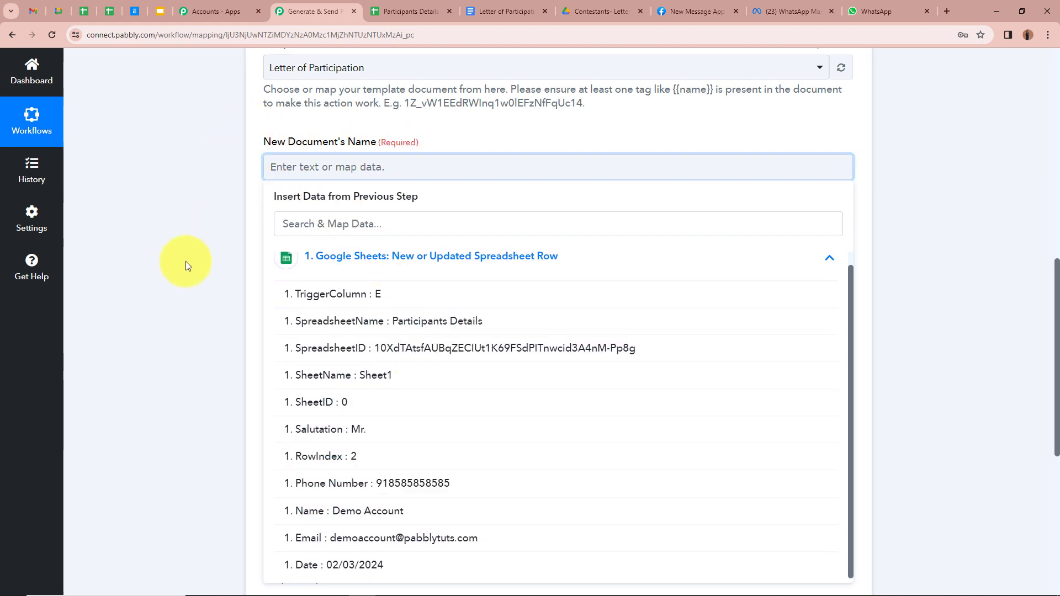
left_click(346, 510)
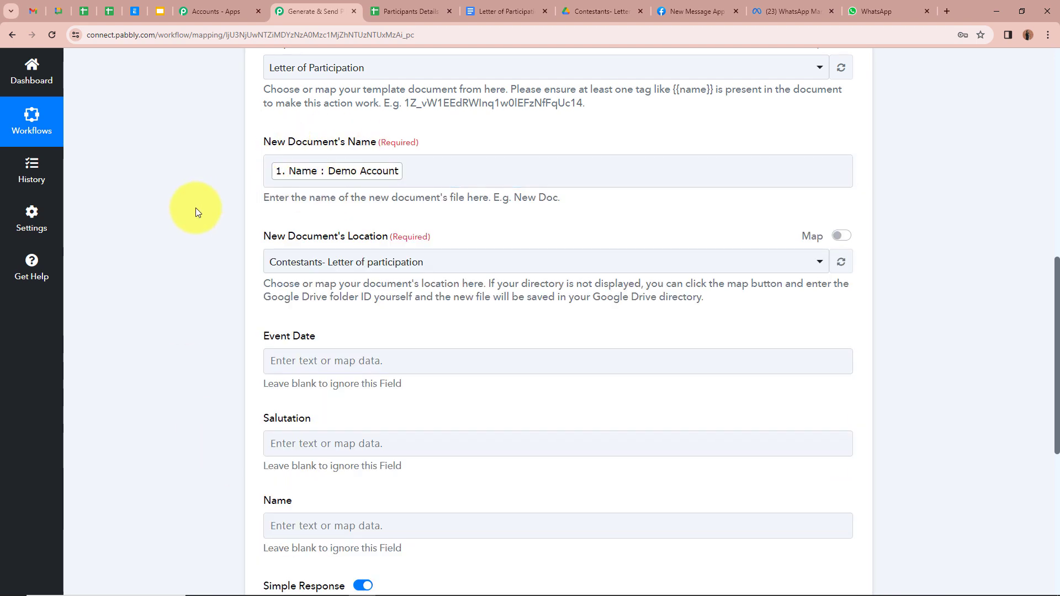
left_click(428, 172)
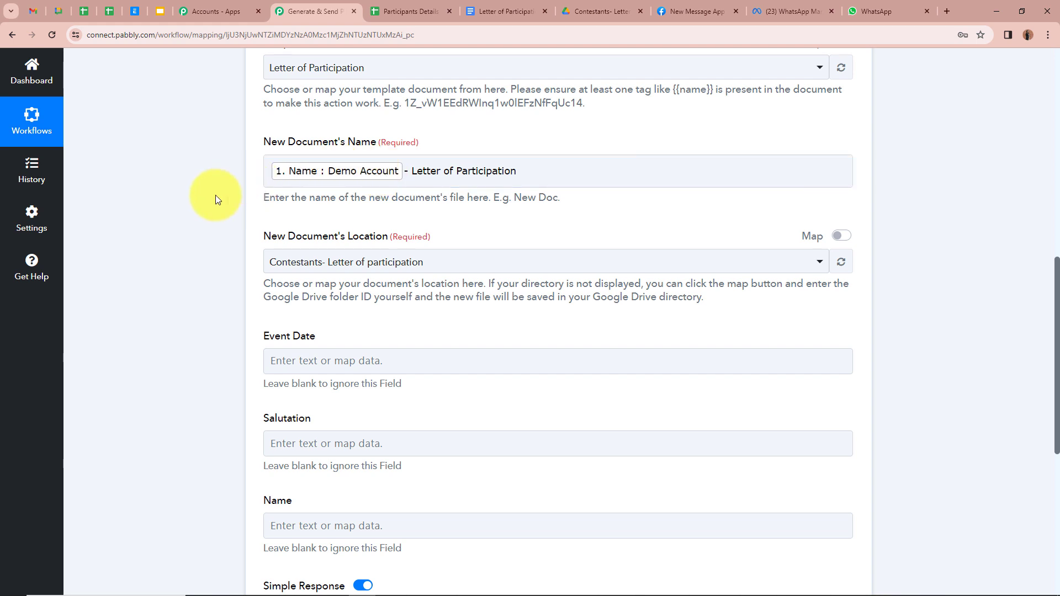
scroll(203, 195, "down", 1)
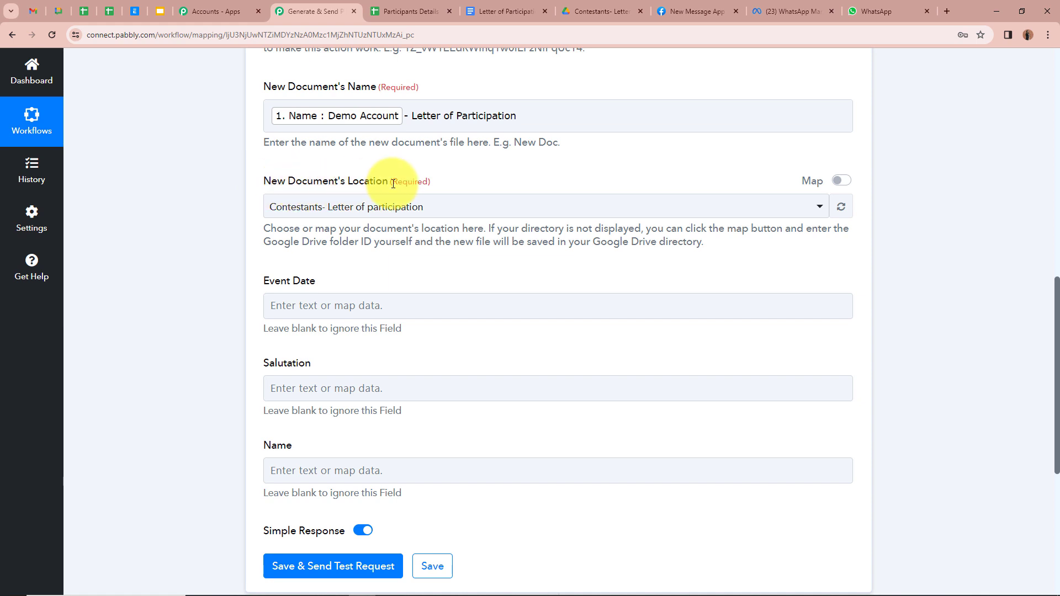
left_click(600, 11)
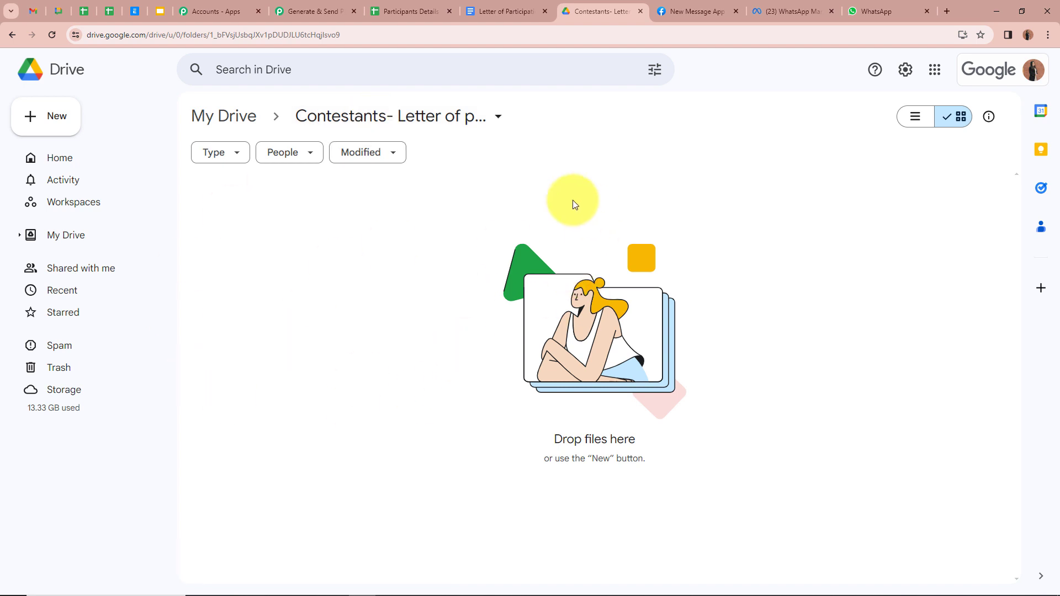
left_click(311, 11)
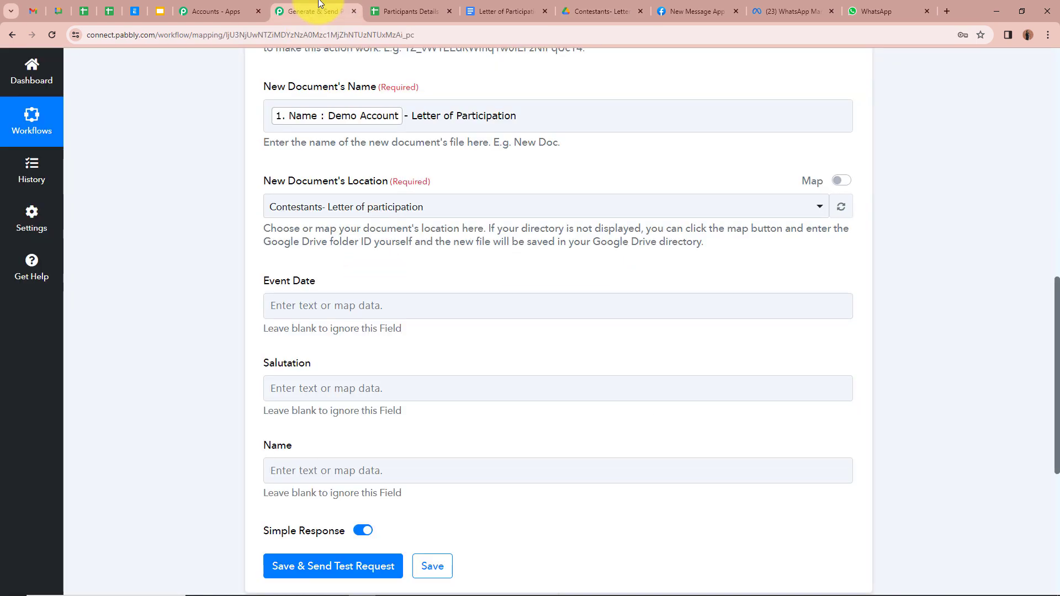
left_click(431, 208)
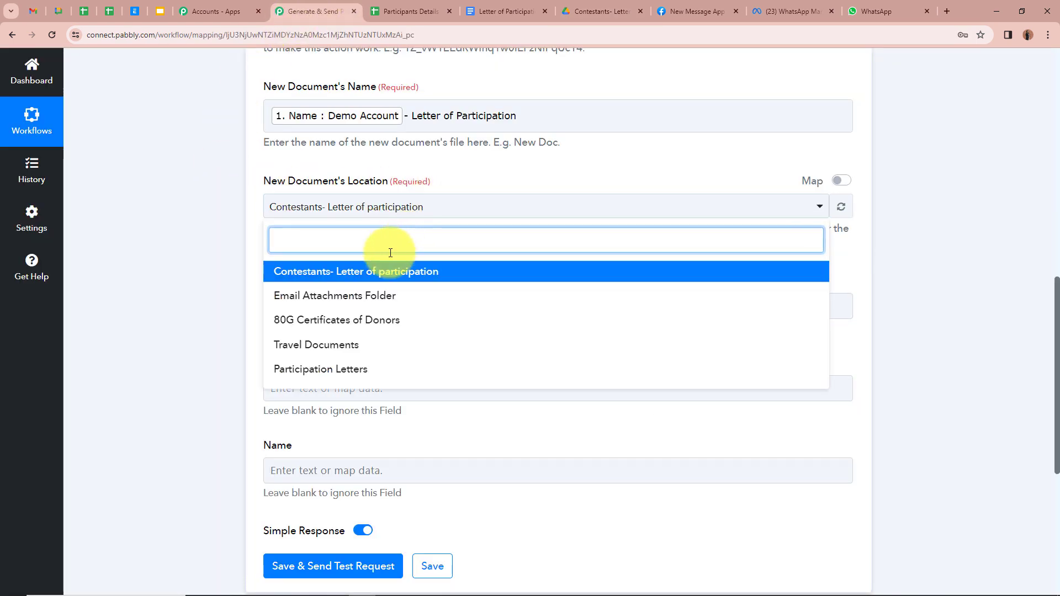
left_click(277, 279)
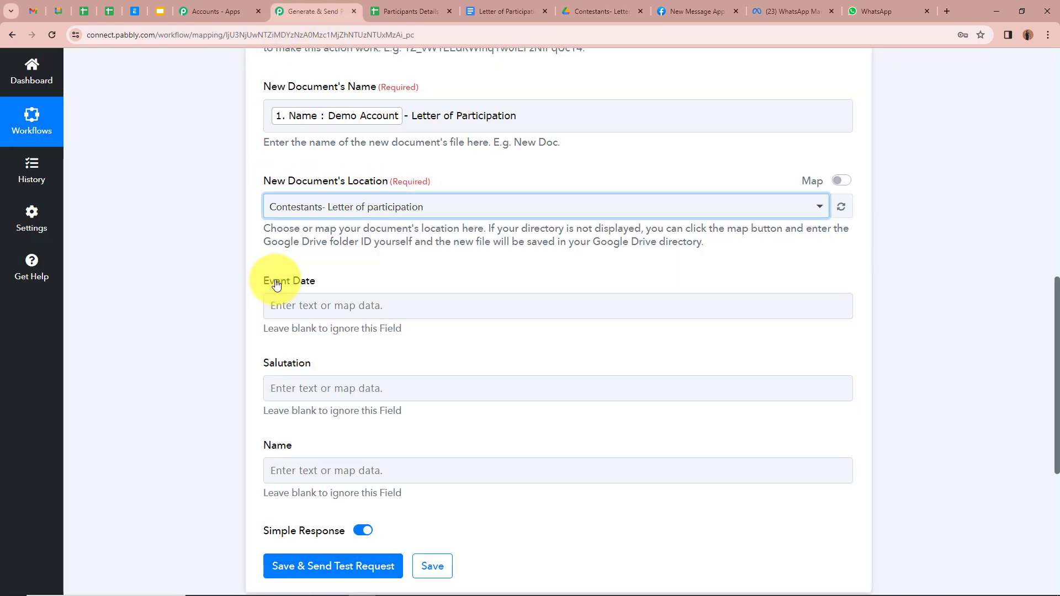
left_click(224, 244)
scroll(225, 244, "down", 2)
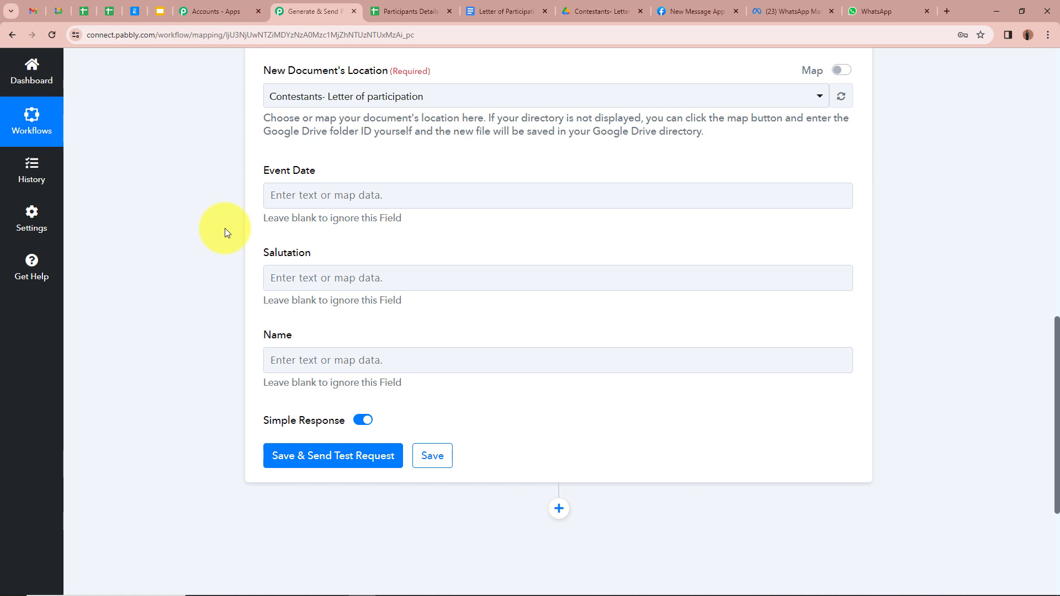
Map the Event Date field to the spreadsheet row's Date value
left_click(281, 195)
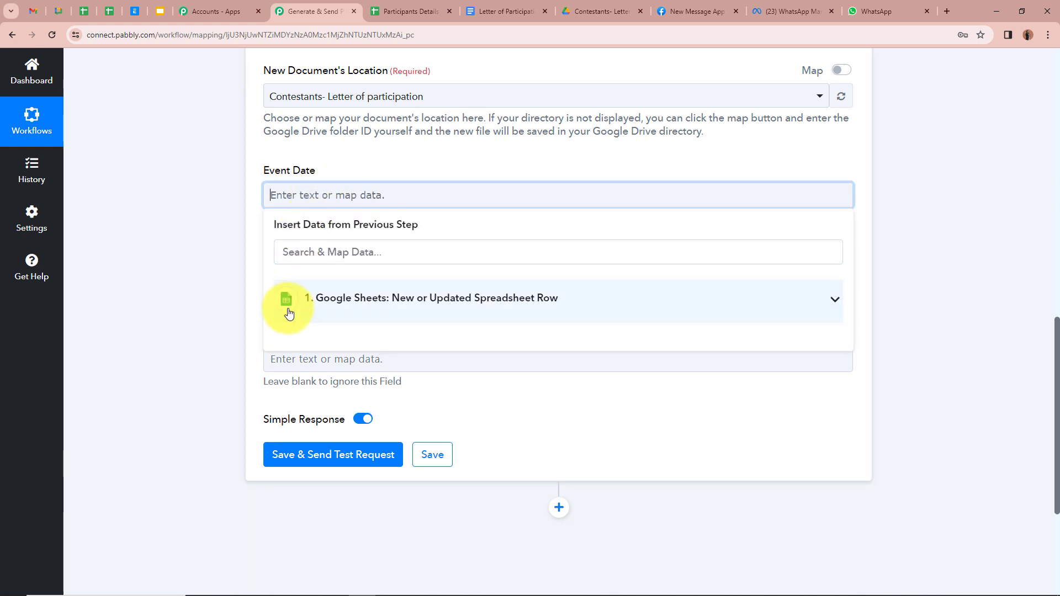
left_click(833, 301)
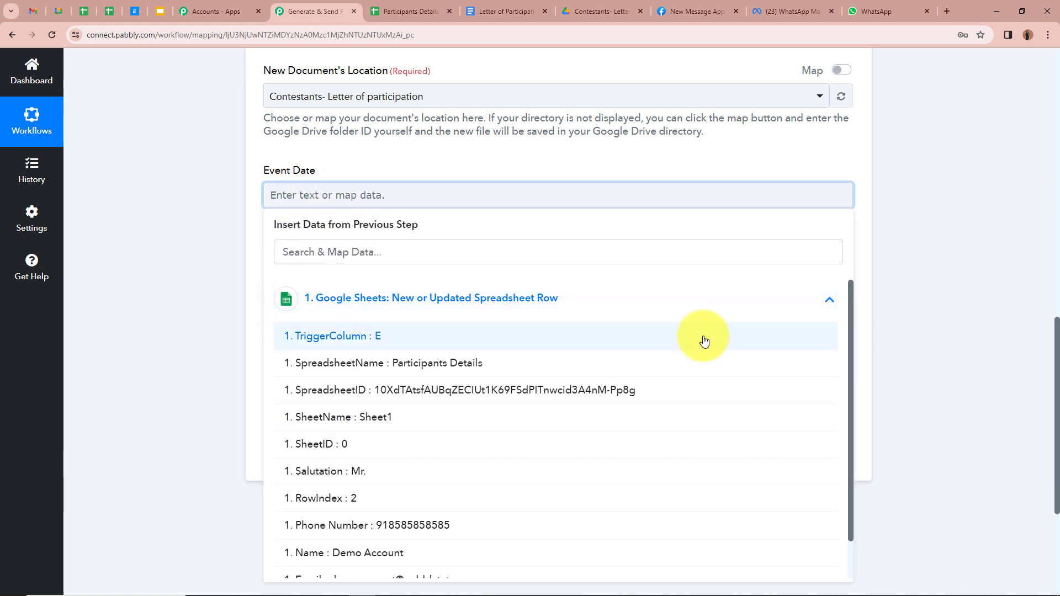
scroll(524, 437, "down", 1)
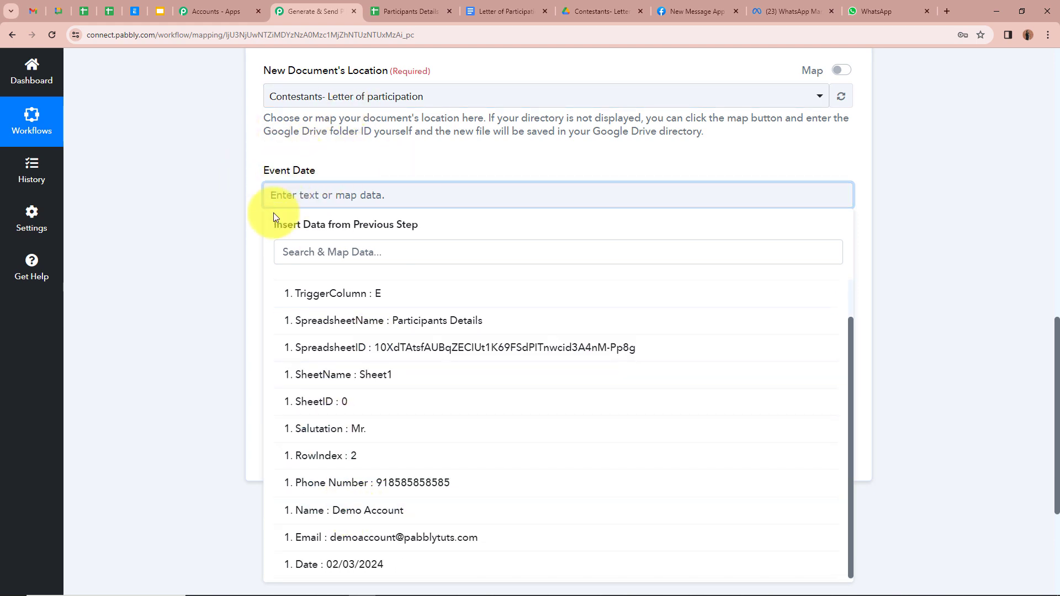
left_click(395, 562)
left_click(197, 334)
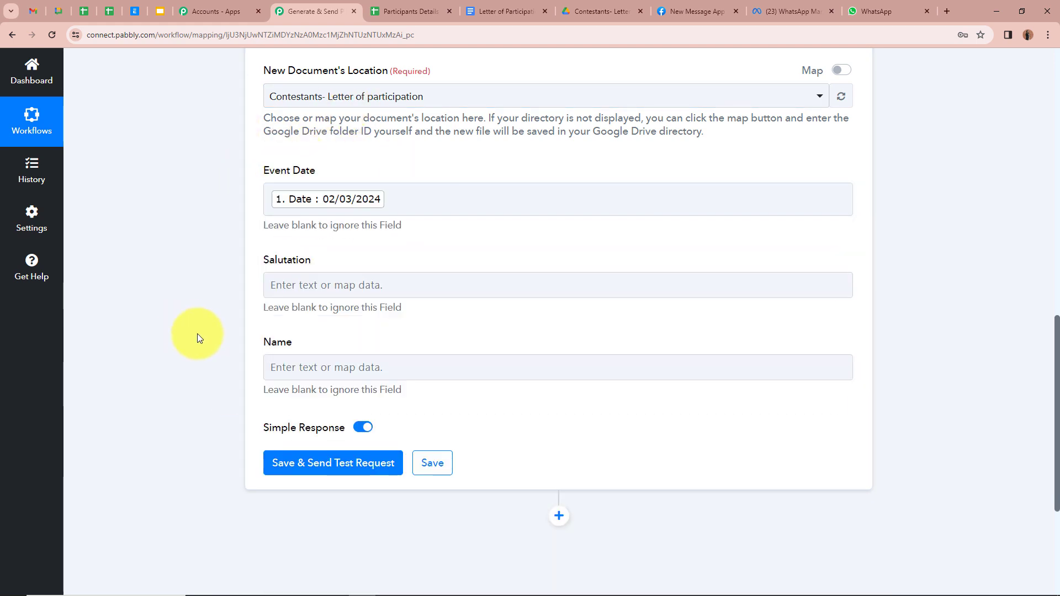
scroll(198, 333, "down", 1)
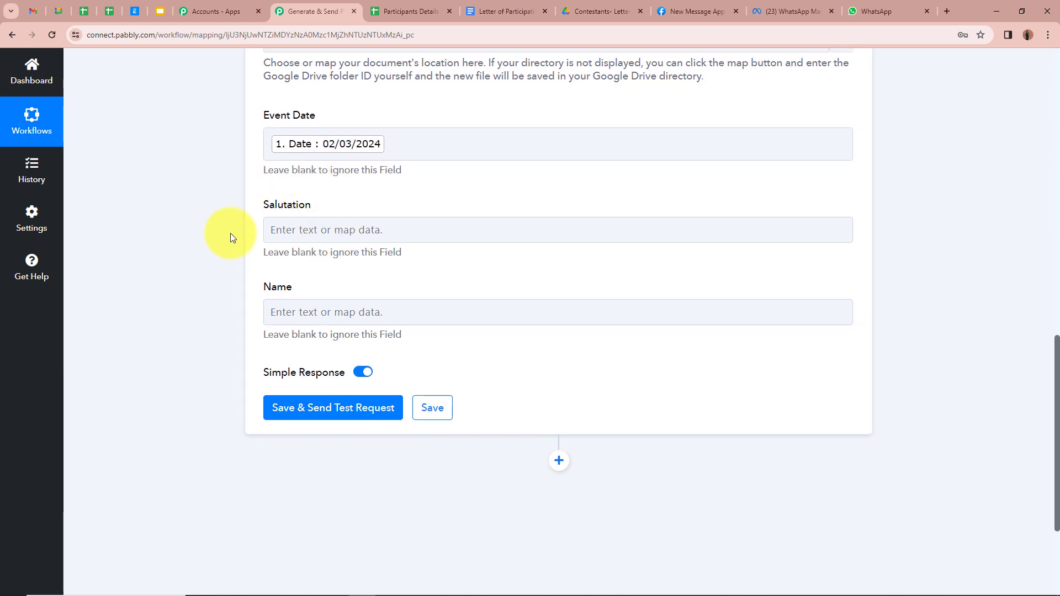
Map the Salutation field to the spreadsheet row's Salutation value
left_click(331, 229)
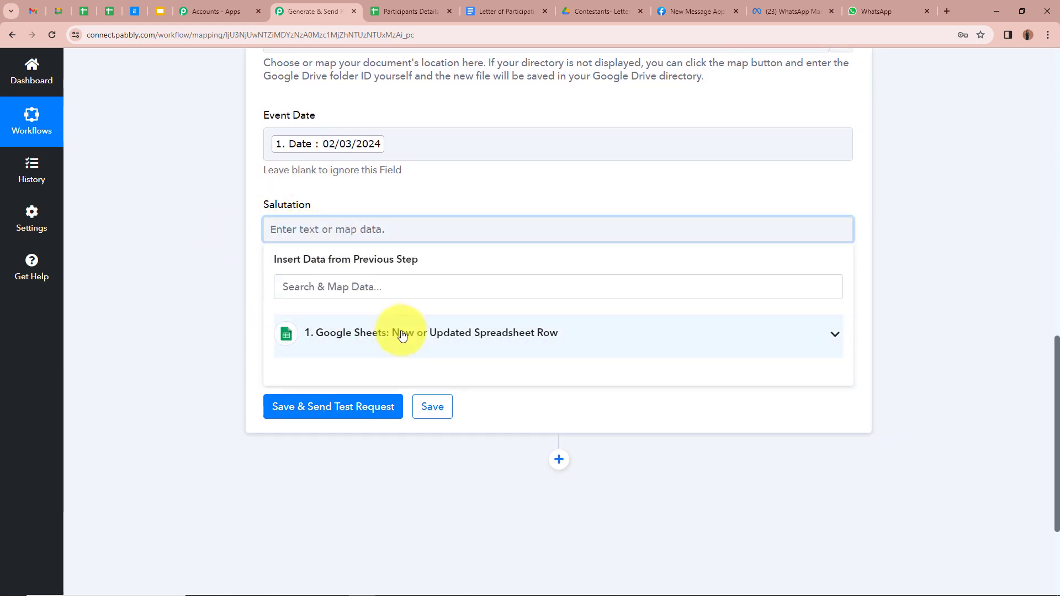
left_click(403, 334)
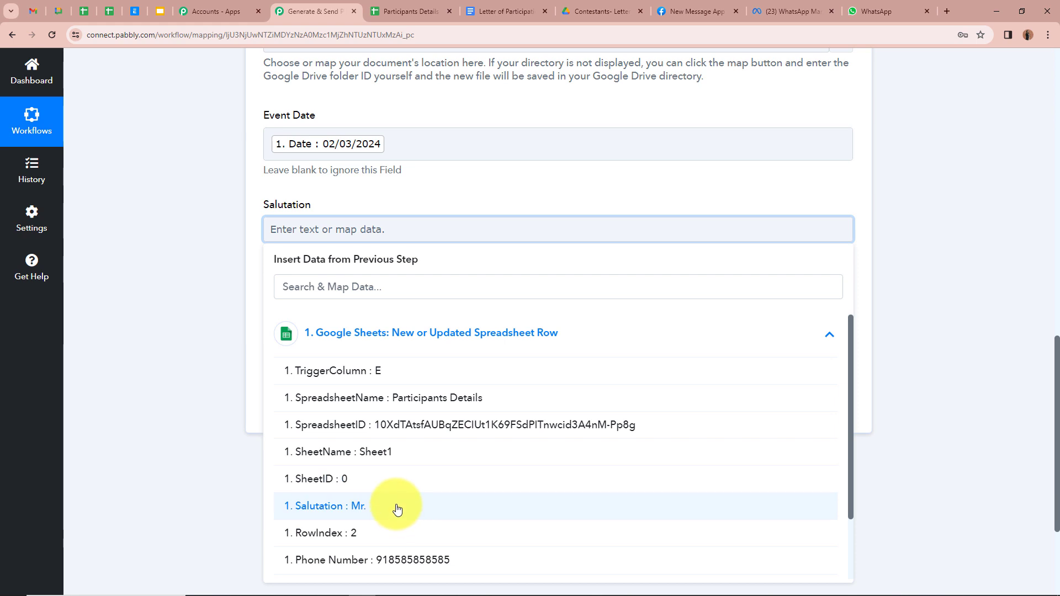
left_click(395, 573)
left_click(217, 247)
scroll(331, 242, "down", 2)
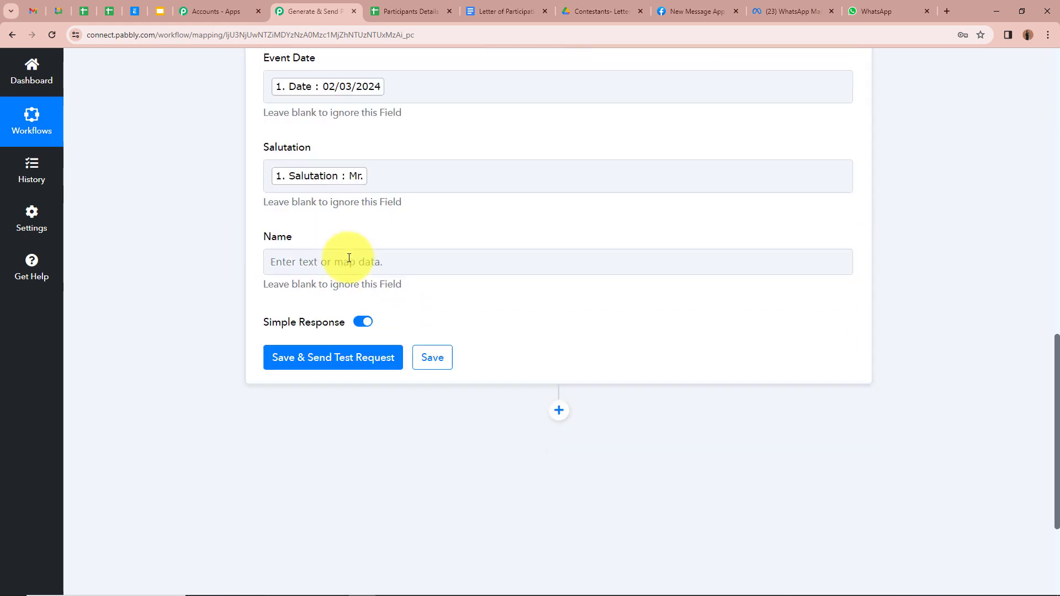
Map the Name field to the spreadsheet row's Name value
left_click(343, 209)
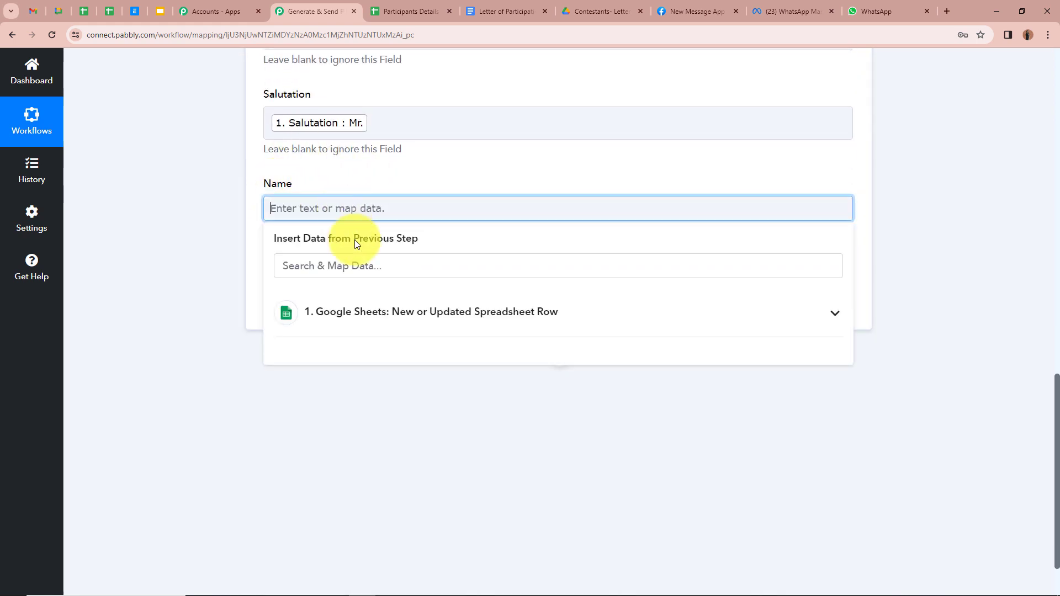
left_click(487, 326)
scroll(466, 458, "down", 1)
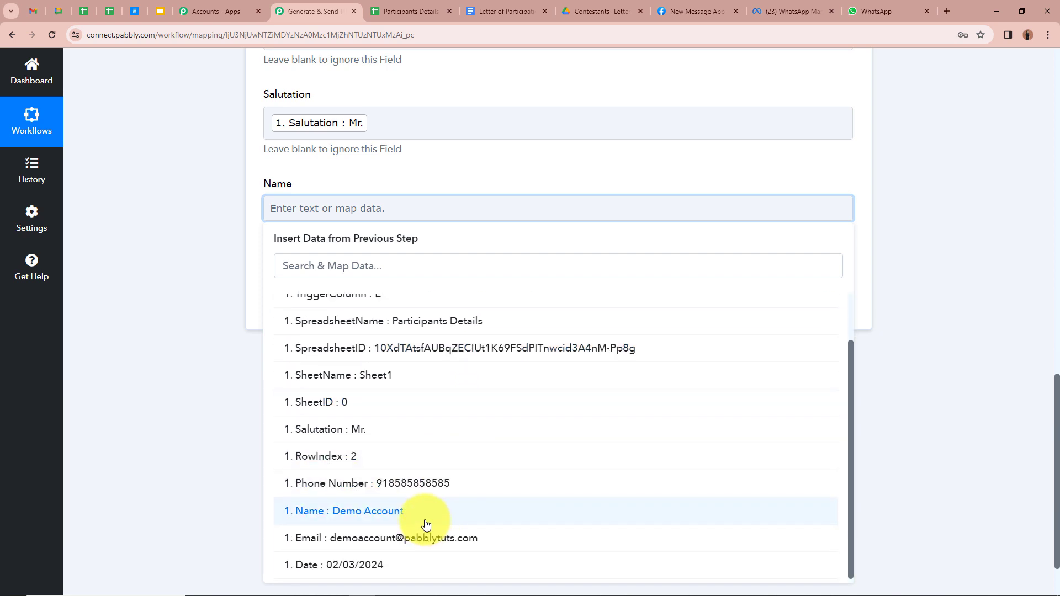
left_click(426, 522)
left_click(201, 328)
scroll(201, 329, "up", 5)
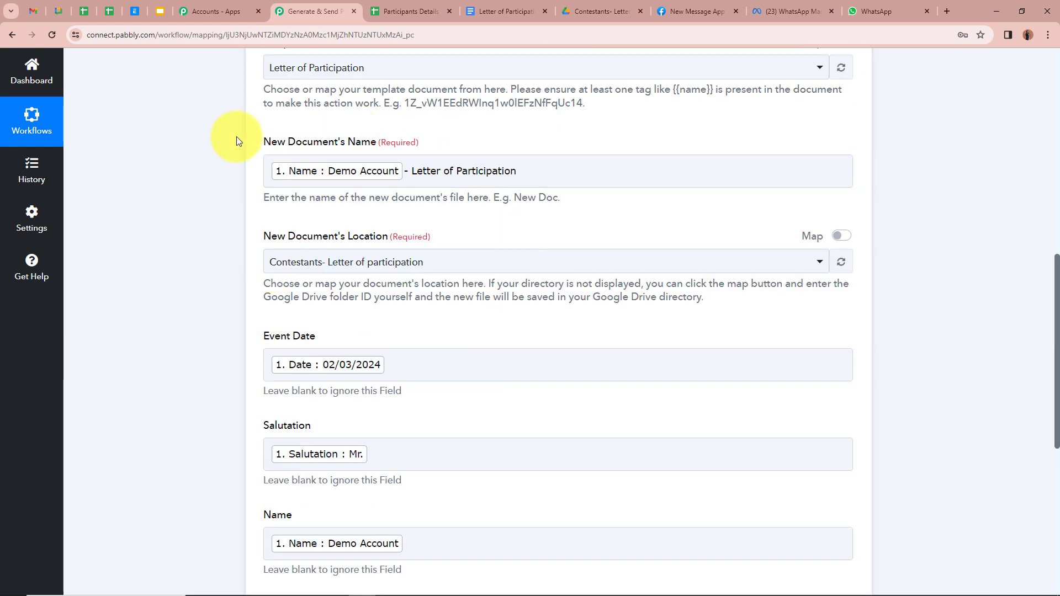
scroll(236, 137, "down", 4)
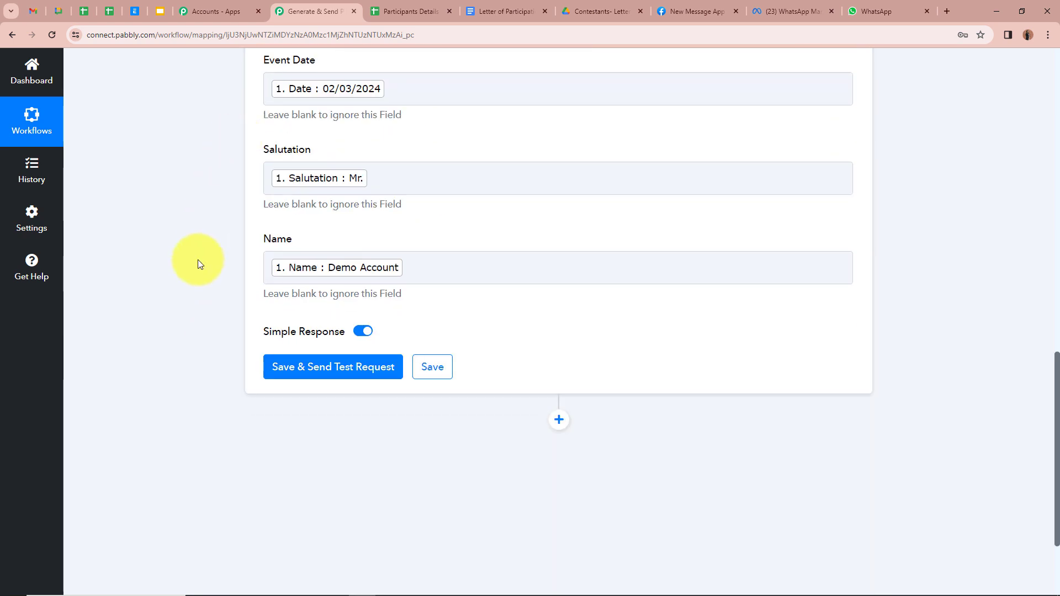
Save and test the document step, check the returned DocumentId, then view the contestants Drive folder
left_click(346, 375)
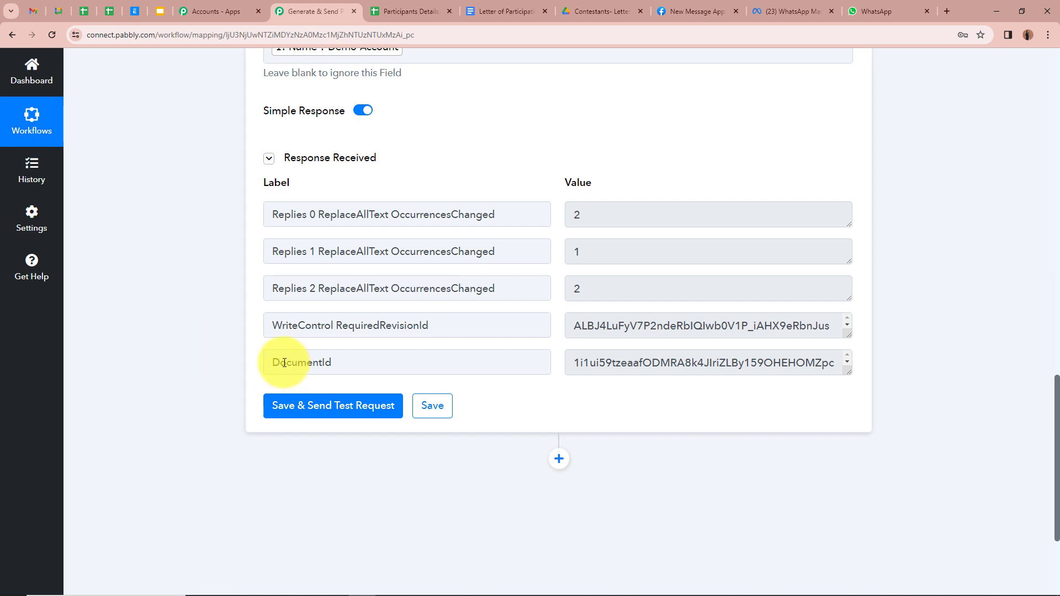
left_click_drag(274, 362, 564, 371)
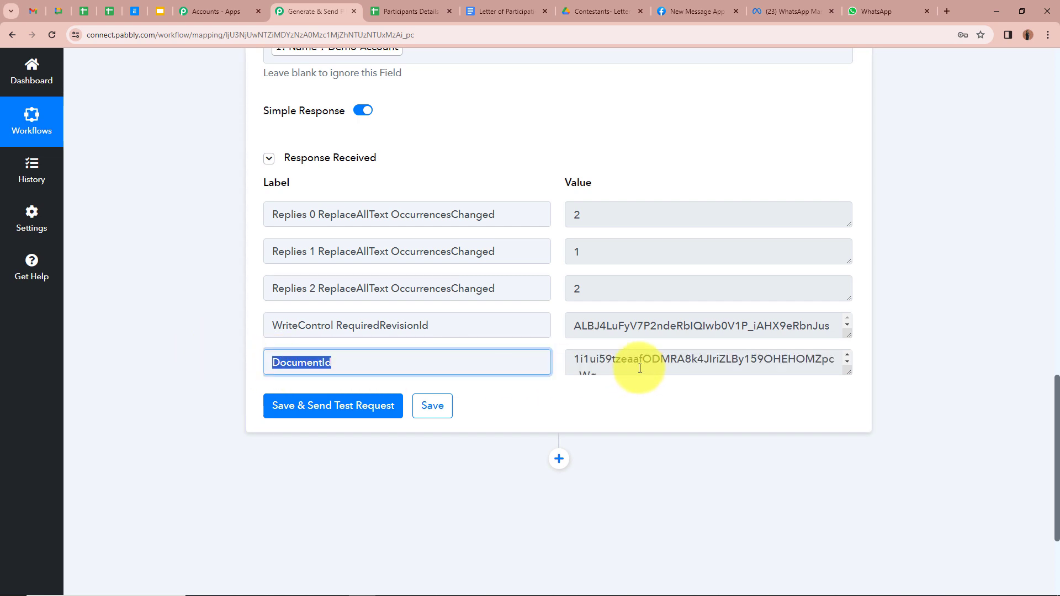
left_click(177, 233)
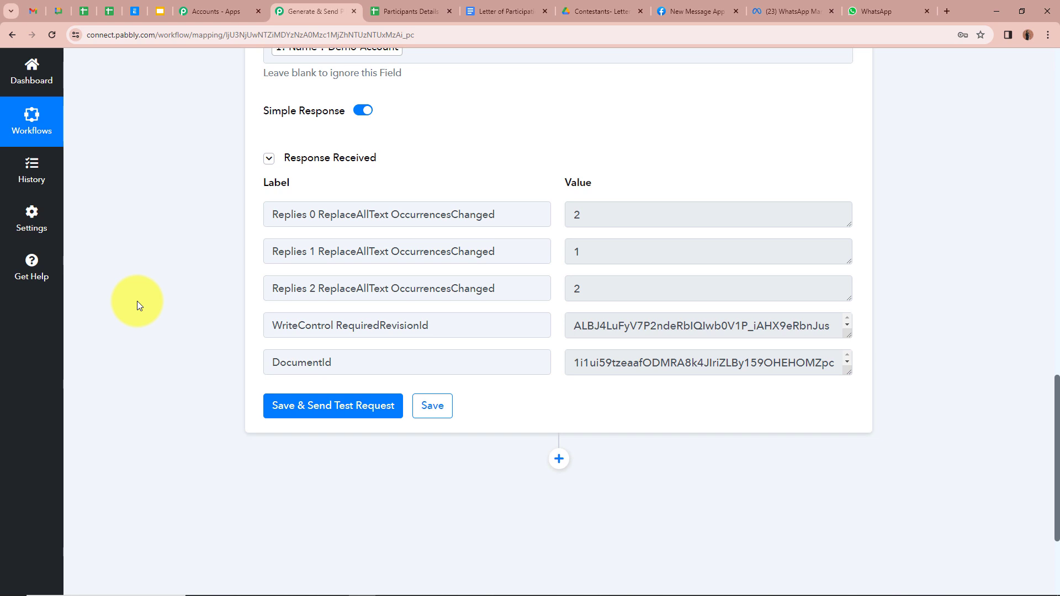
left_click(591, 9)
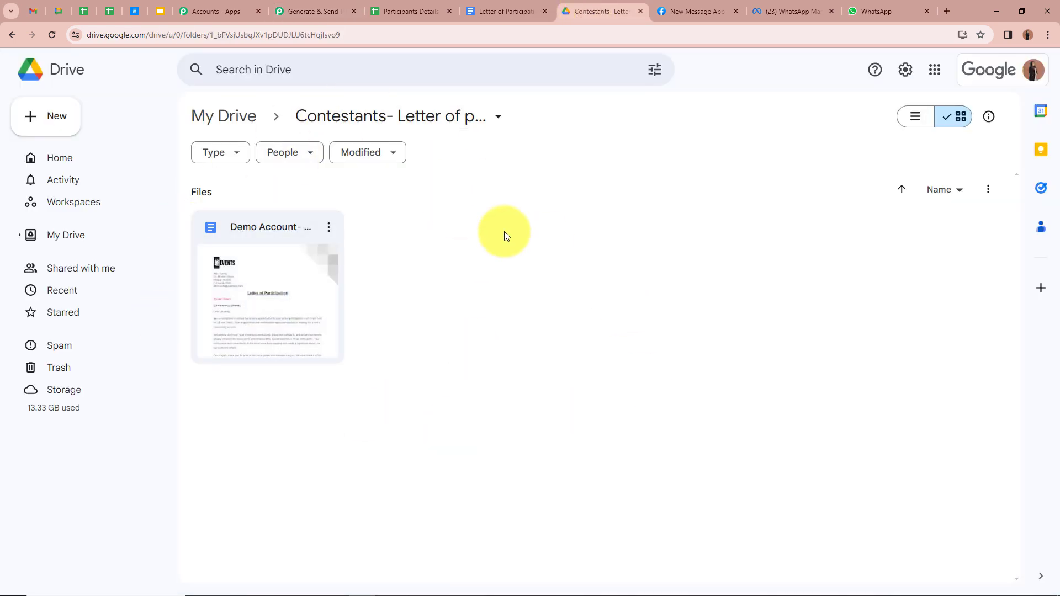
Open the generated Demo Account- Letter of Participation document
double_click(273, 271)
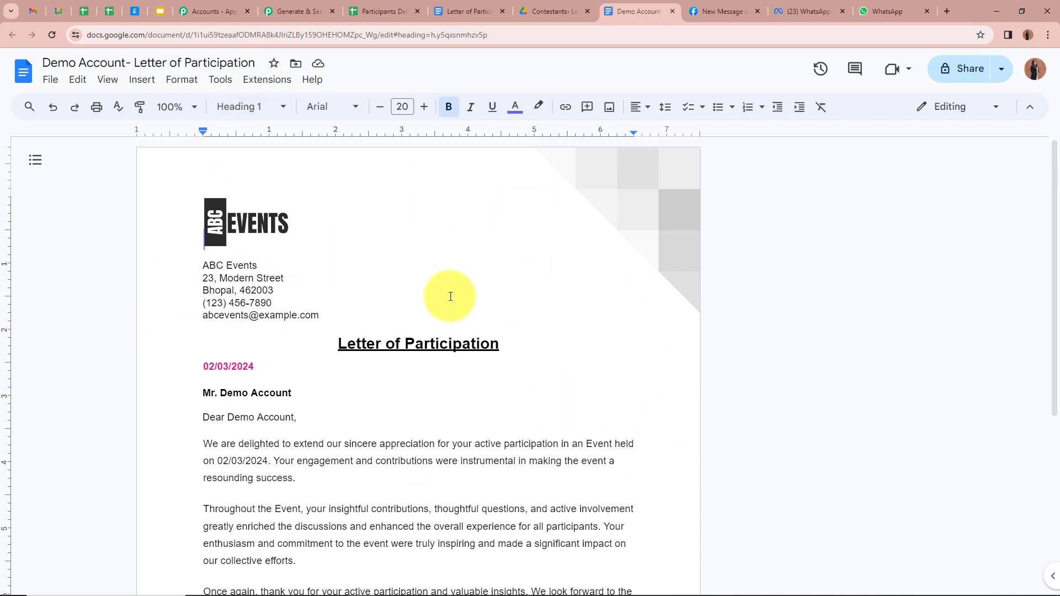
Check the letter shows the filled-in date 02/03/2024 and Mr. Demo Account
scroll(450, 297, "down", 2)
scroll(451, 297, "up", 2)
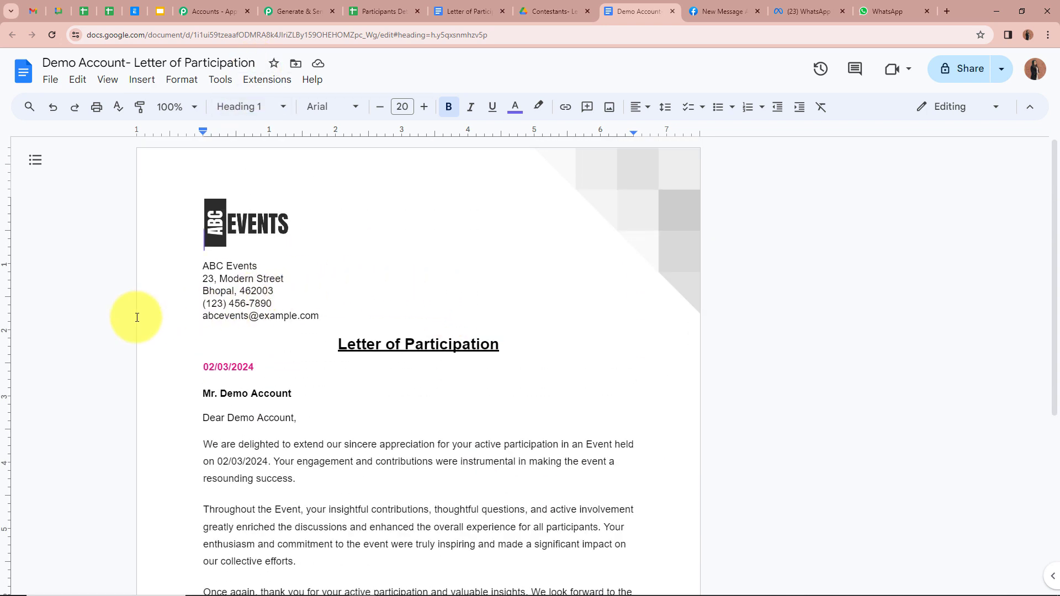
scroll(137, 318, "down", 1)
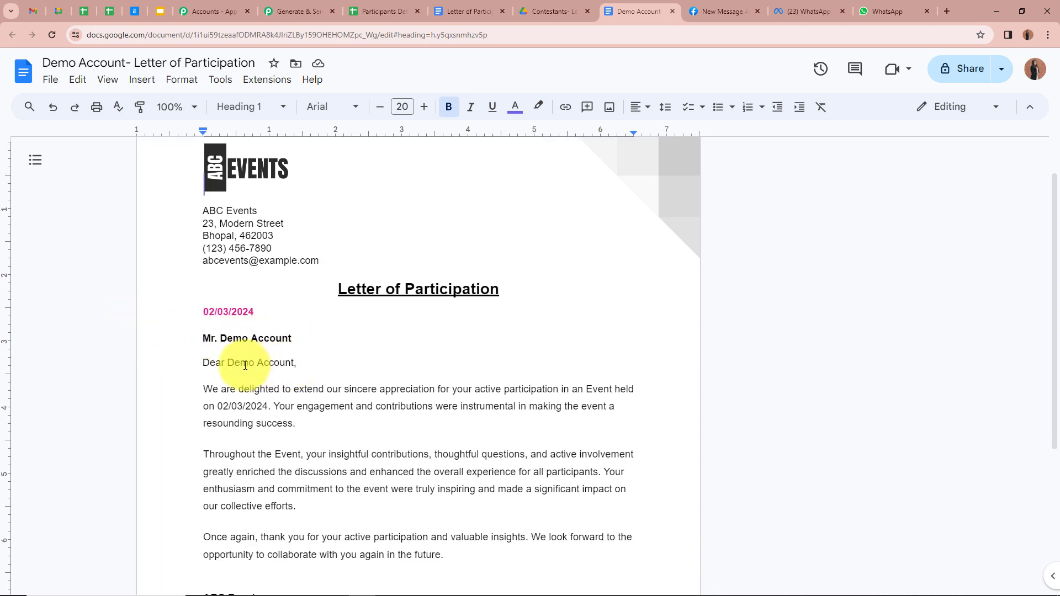
scroll(309, 385, "down", 1)
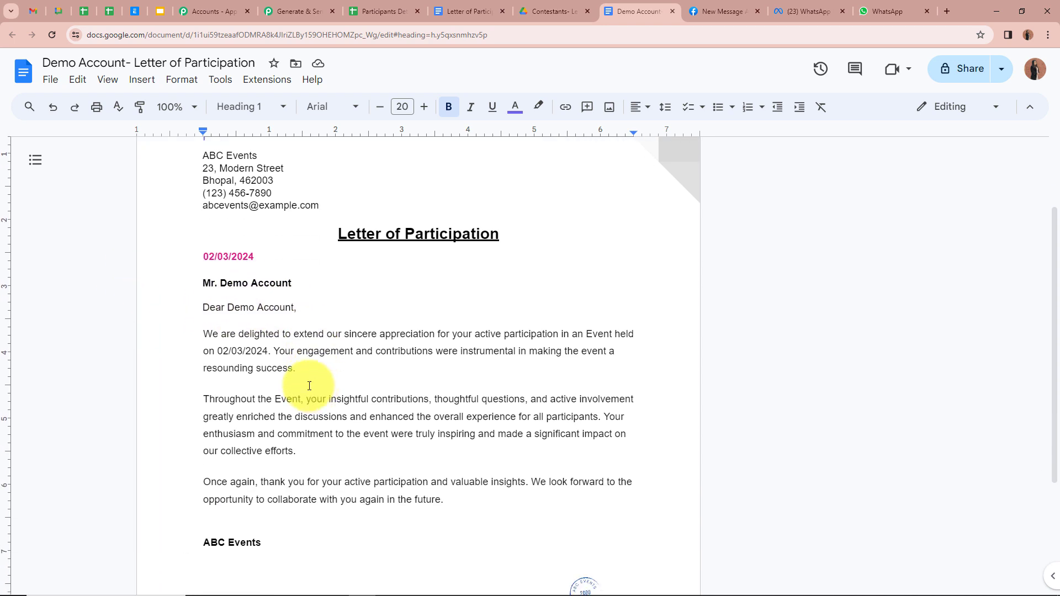
left_click_drag(218, 353, 260, 355)
left_click(129, 349)
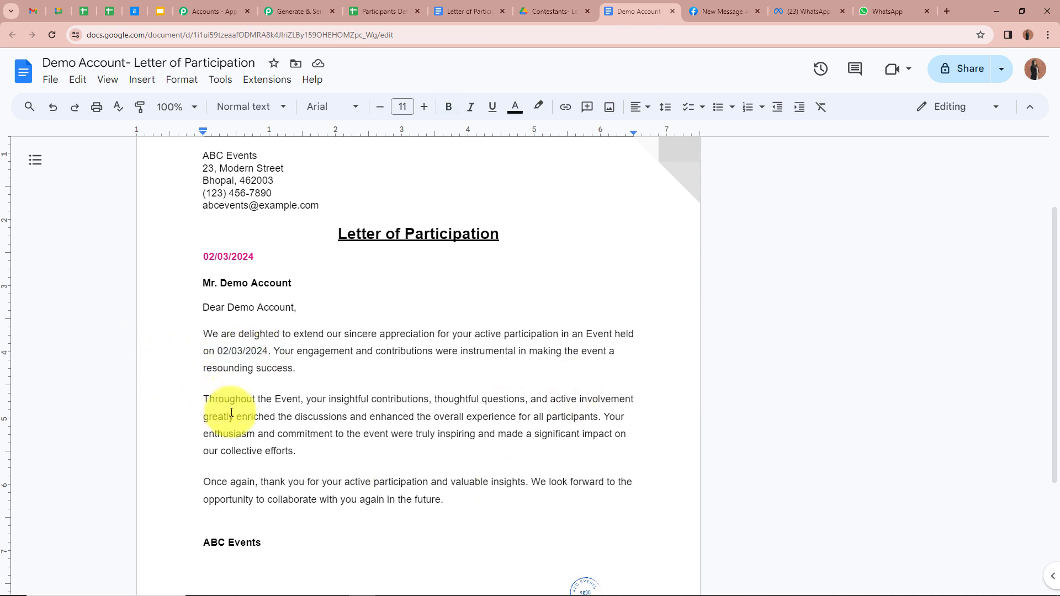
scroll(360, 442, "down", 3)
scroll(360, 442, "up", 5)
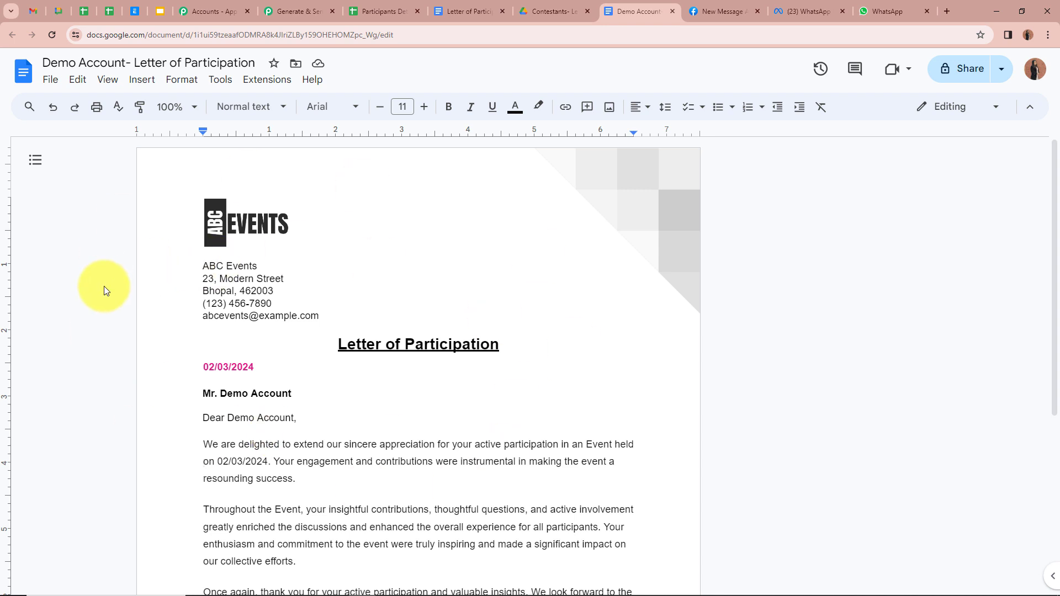
Return to the Pabbly workflow and add a new action step after the Google Docs step
left_click(292, 10)
scroll(191, 272, "down", 3)
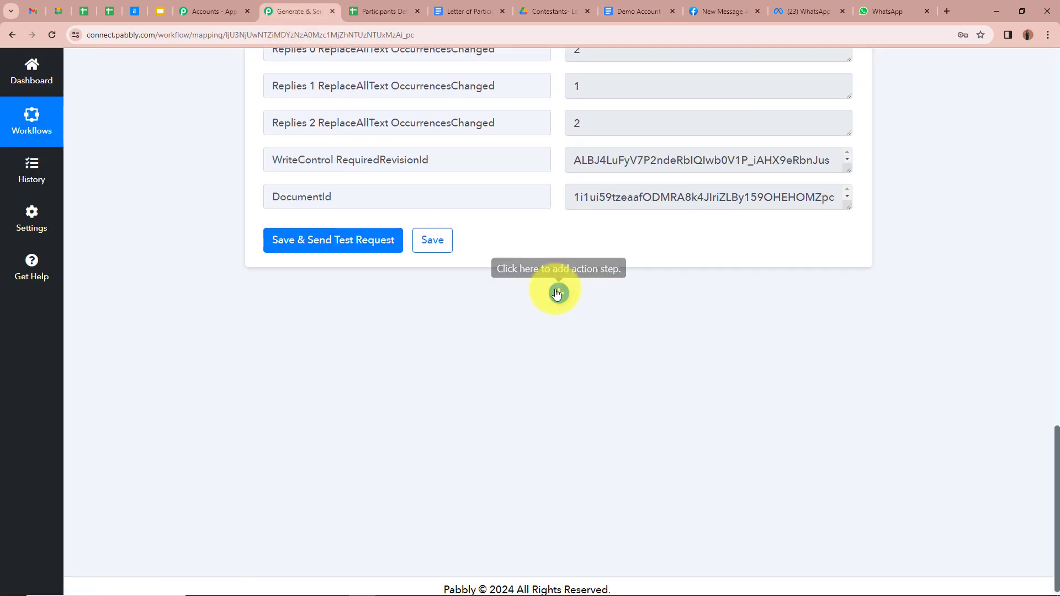
left_click(557, 296)
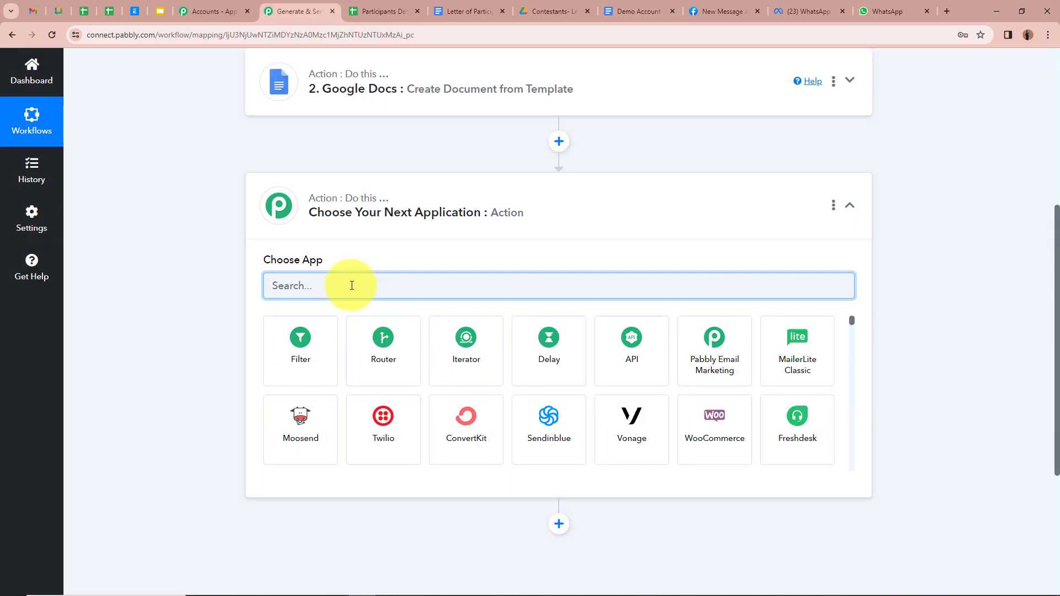
Make the new step a Google Drive action using the Share a File With Anyone event
type("Goo")
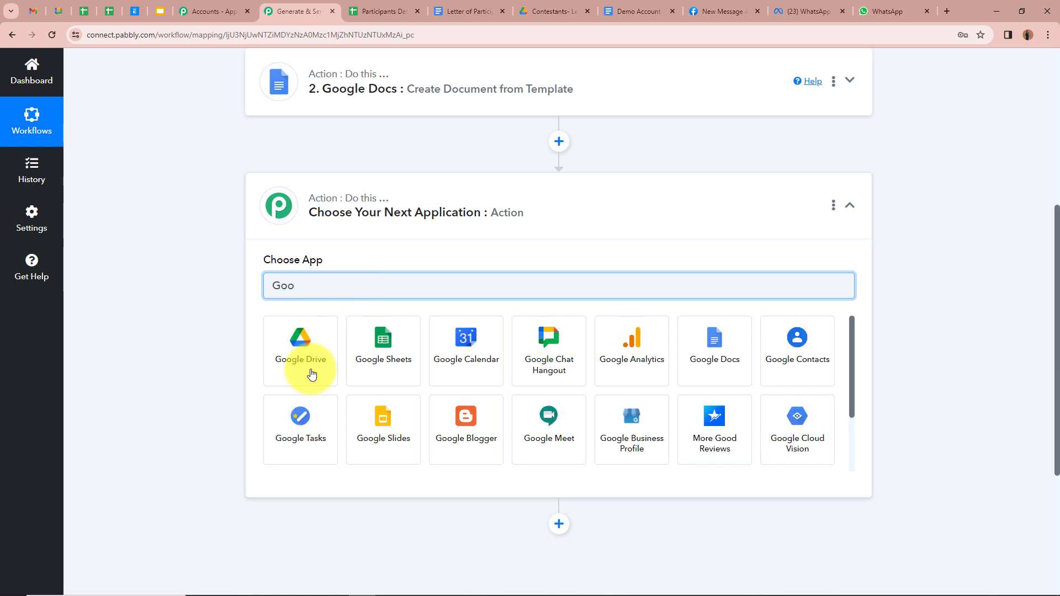
left_click(316, 353)
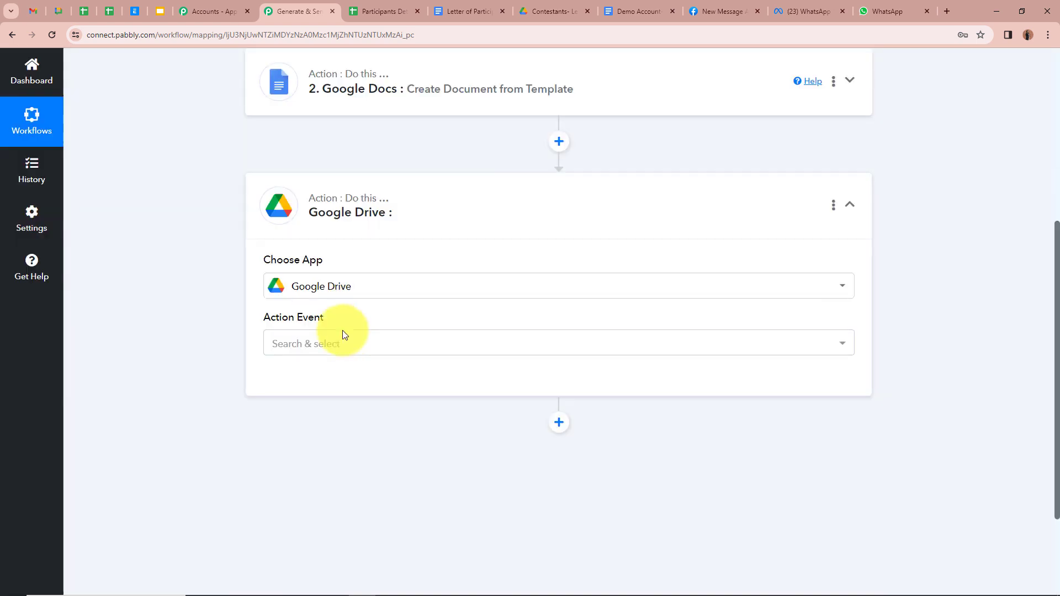
left_click(390, 349)
scroll(315, 222, "down", 2)
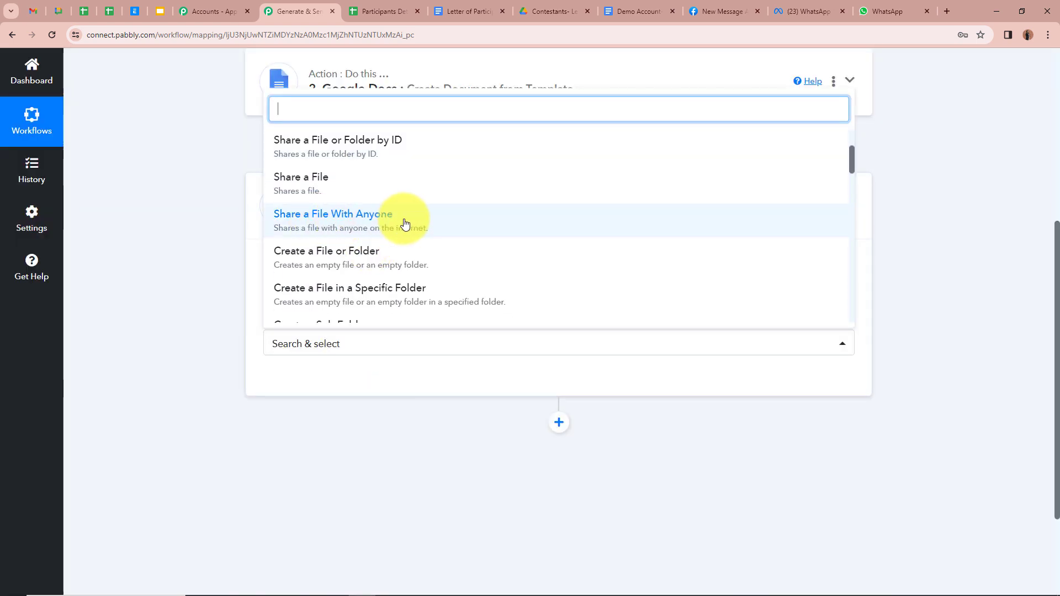
left_click(638, 11)
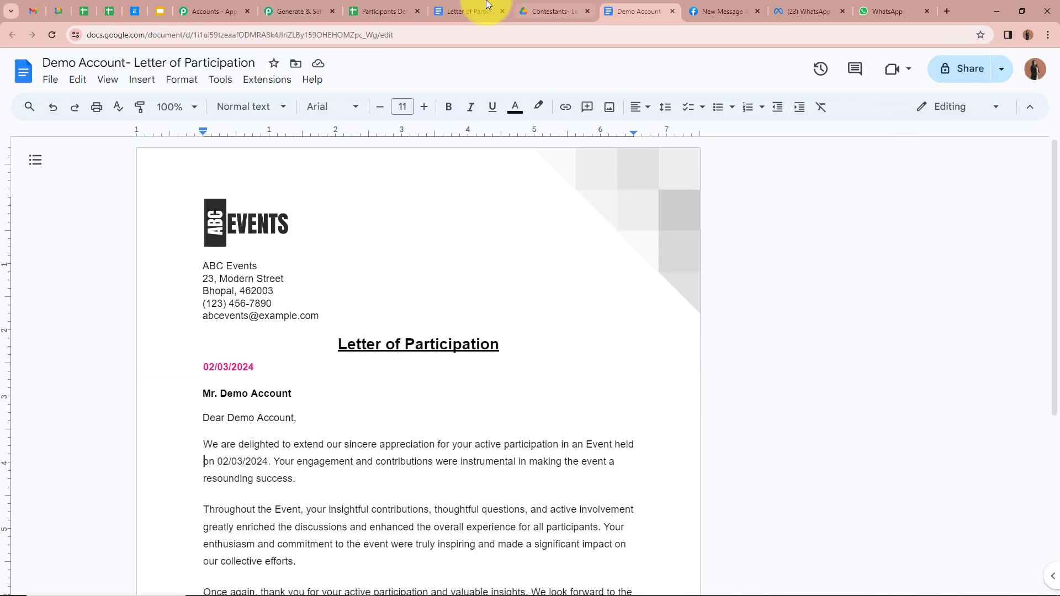
left_click(298, 11)
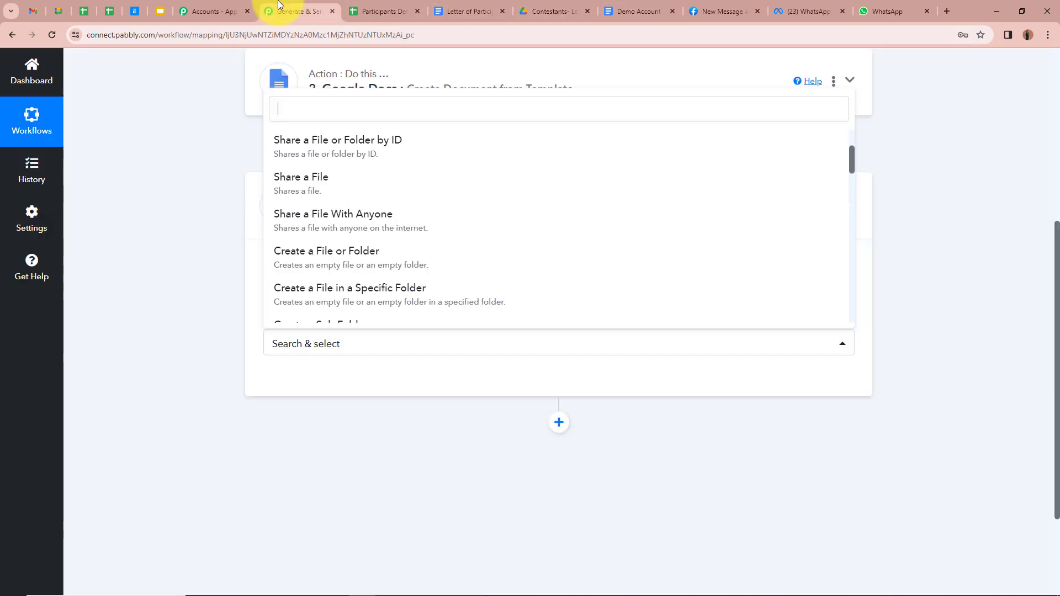
left_click(362, 220)
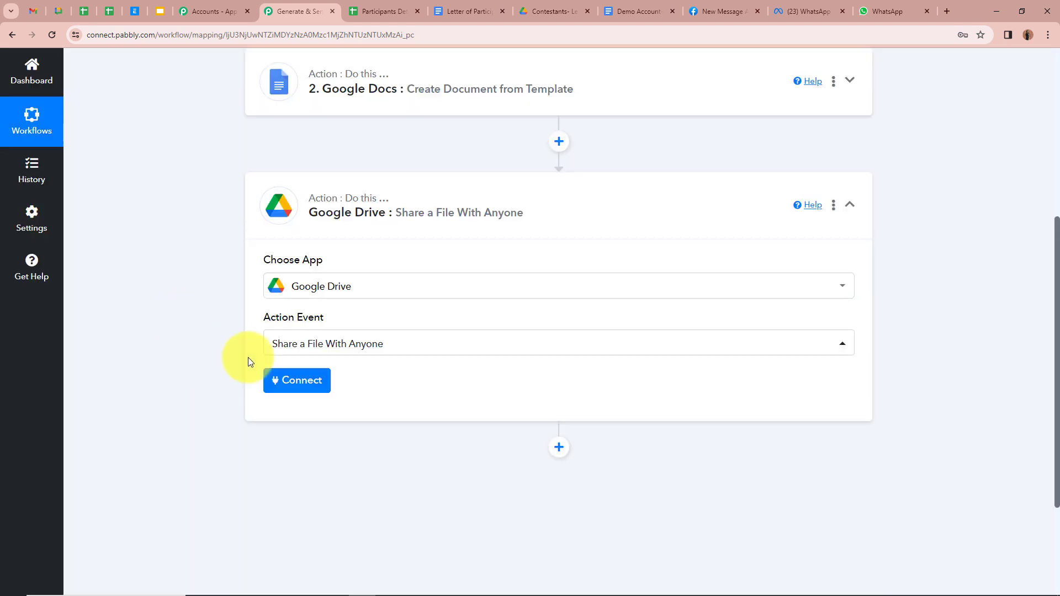
scroll(377, 275, "down", 1)
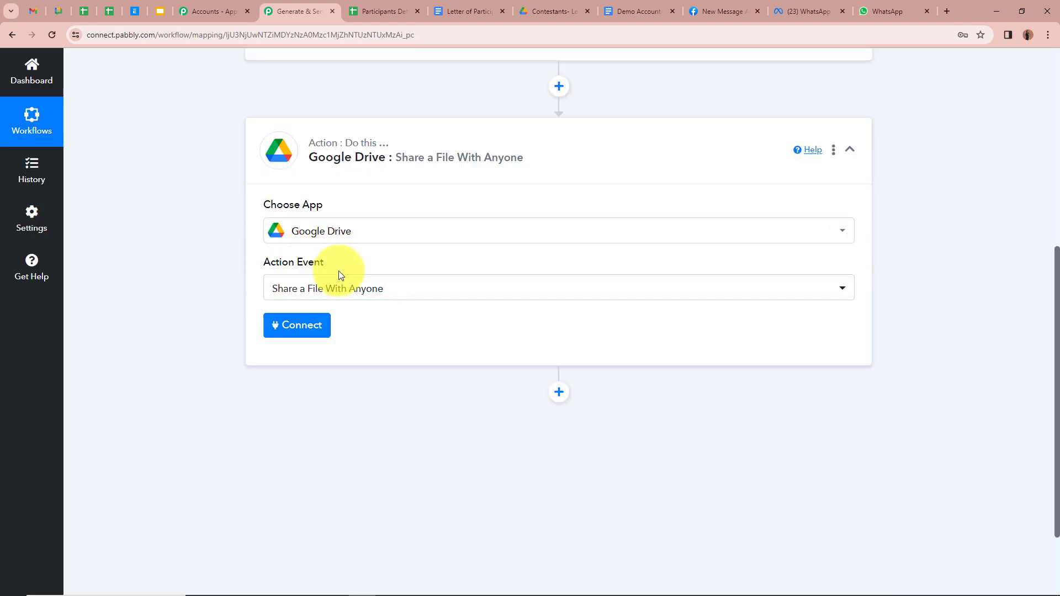
Connect the Google Drive step via the existing Google Drive #3 connection and enable File ID mapping
left_click(307, 327)
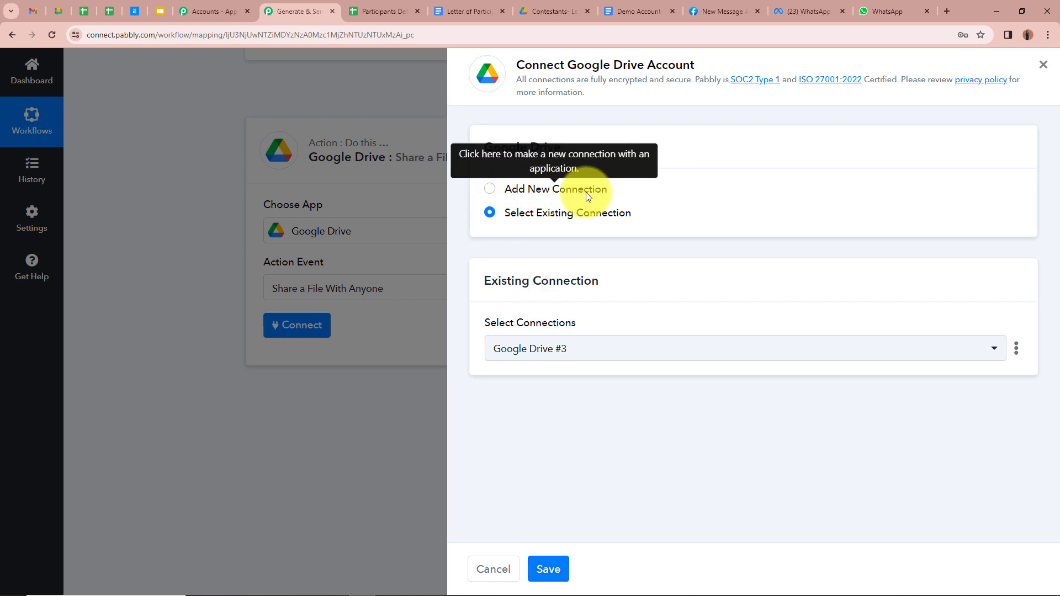
left_click(553, 571)
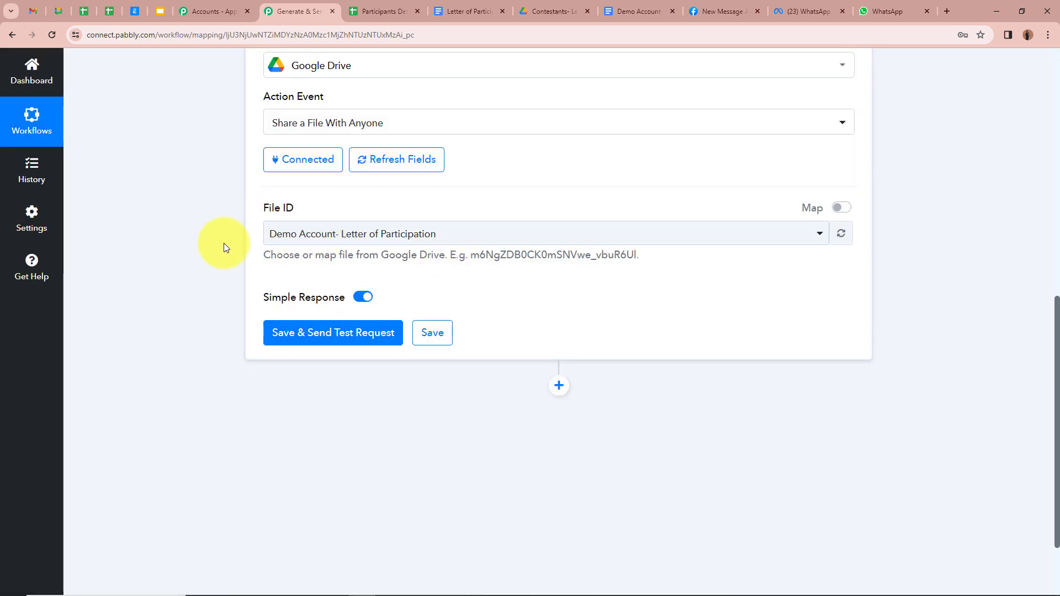
left_click(838, 208)
Clear the fixed File ID value and compare the Google Docs step's output with the letter's ID
left_click(586, 233)
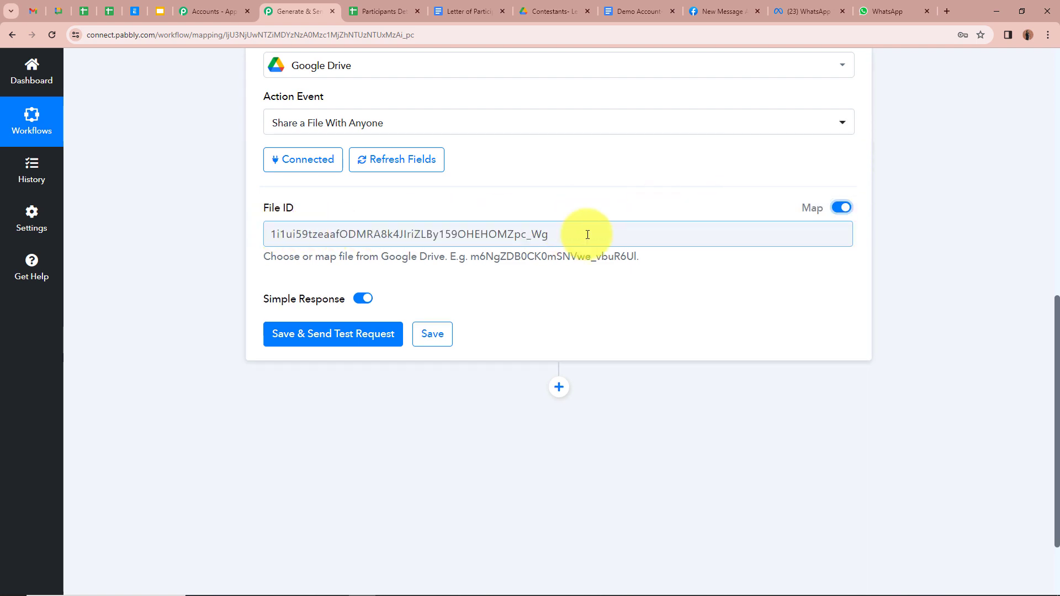
key("ctrl+a")
key("BackSpace")
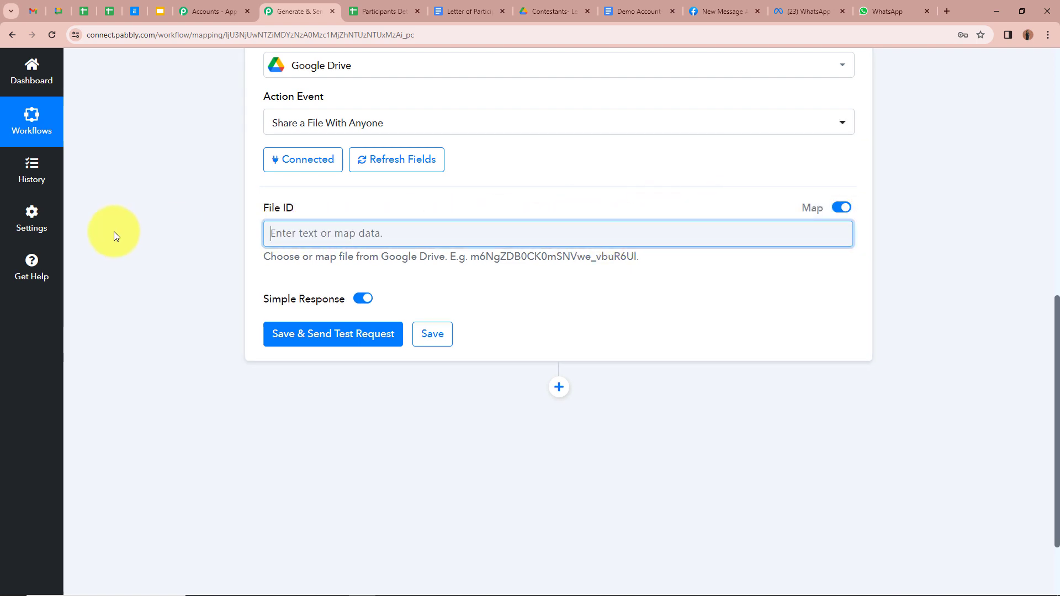
scroll(213, 215, "up", 5)
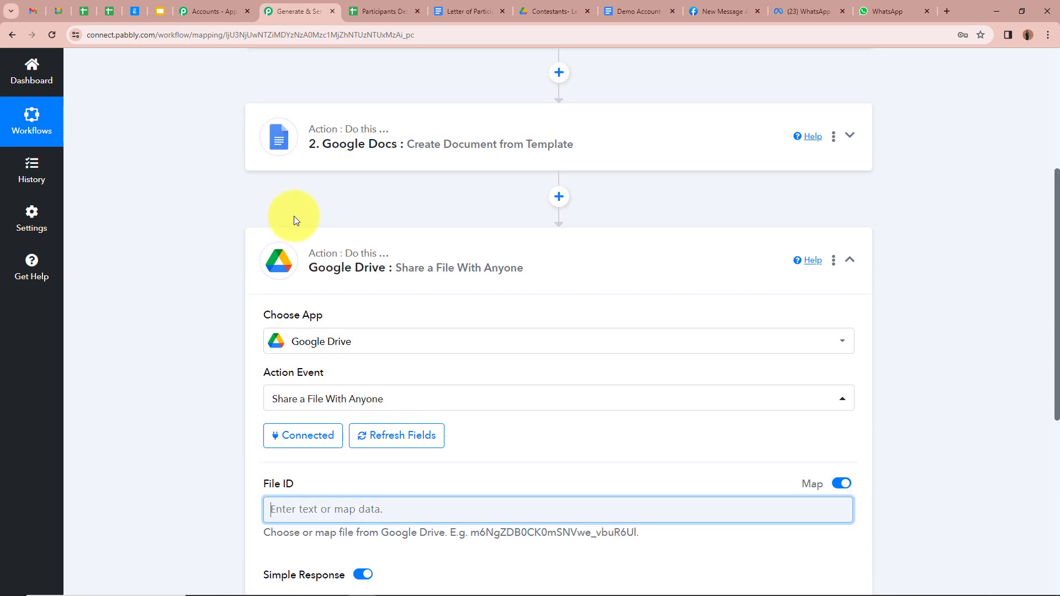
left_click(850, 135)
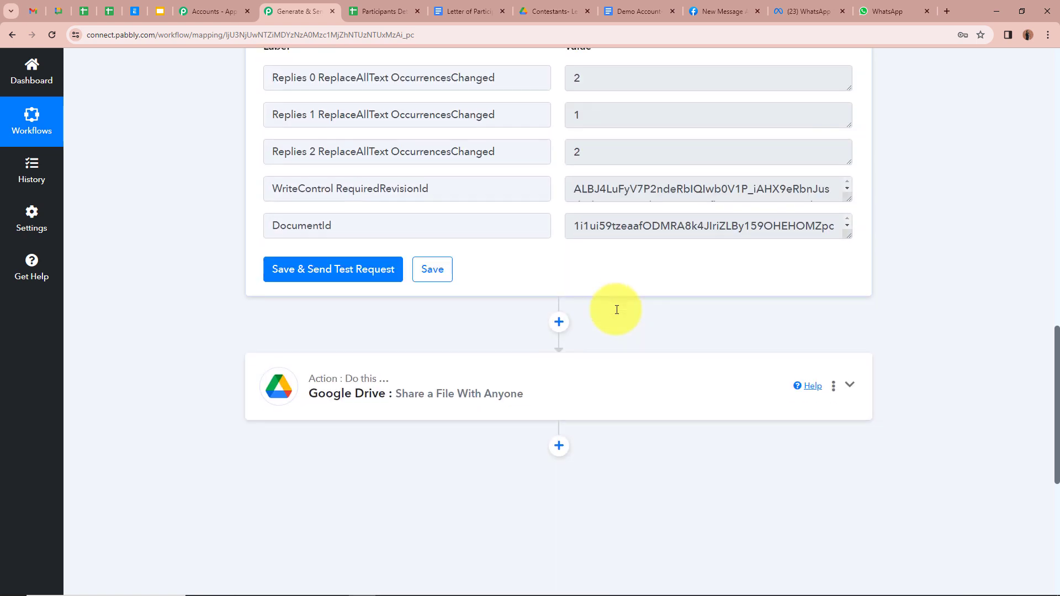
scroll(627, 340, "down", 1)
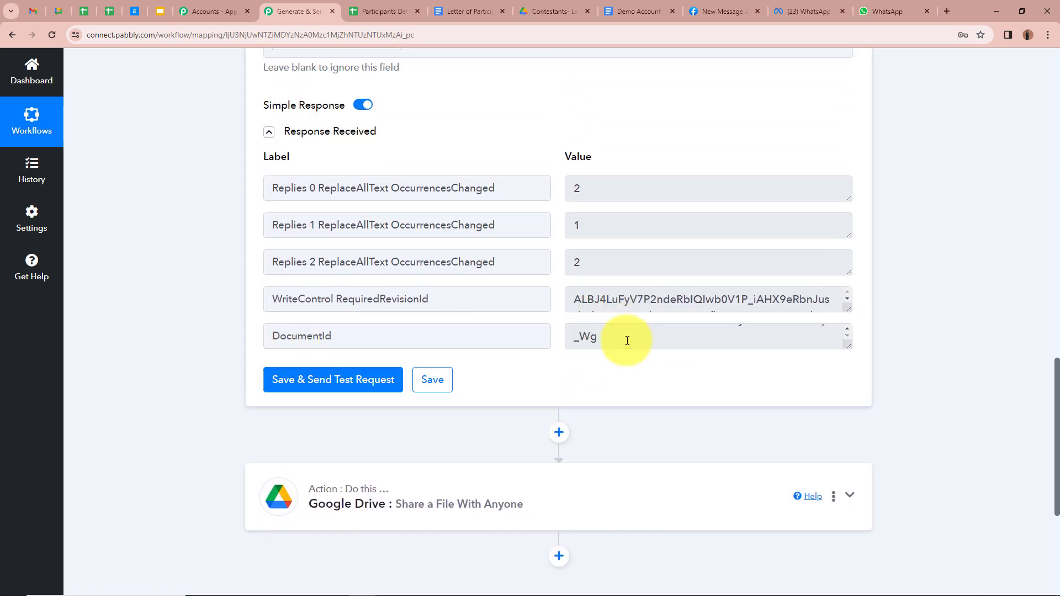
scroll(627, 340, "up", 1)
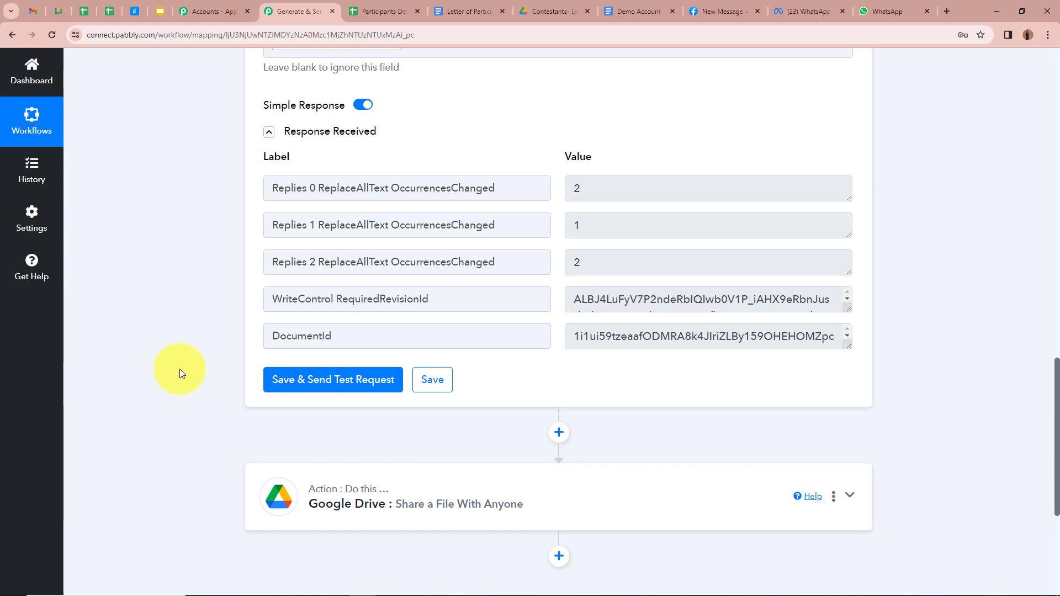
left_click(634, 11)
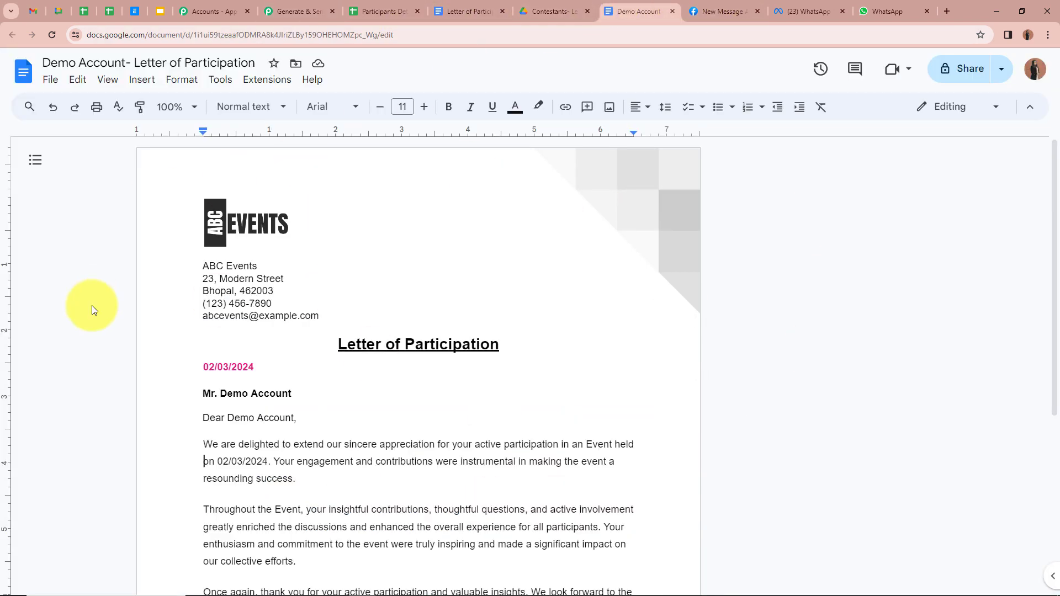
left_click(298, 11)
scroll(128, 383, "down", 3)
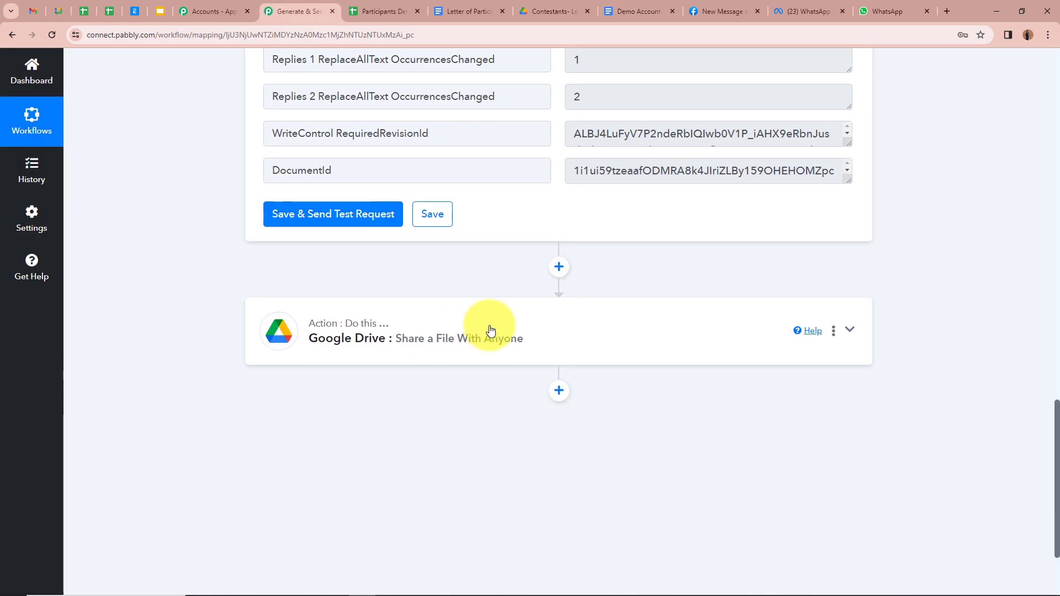
Map File ID to the Google Docs step's 2. DocumentId value
left_click(486, 326)
left_click(366, 286)
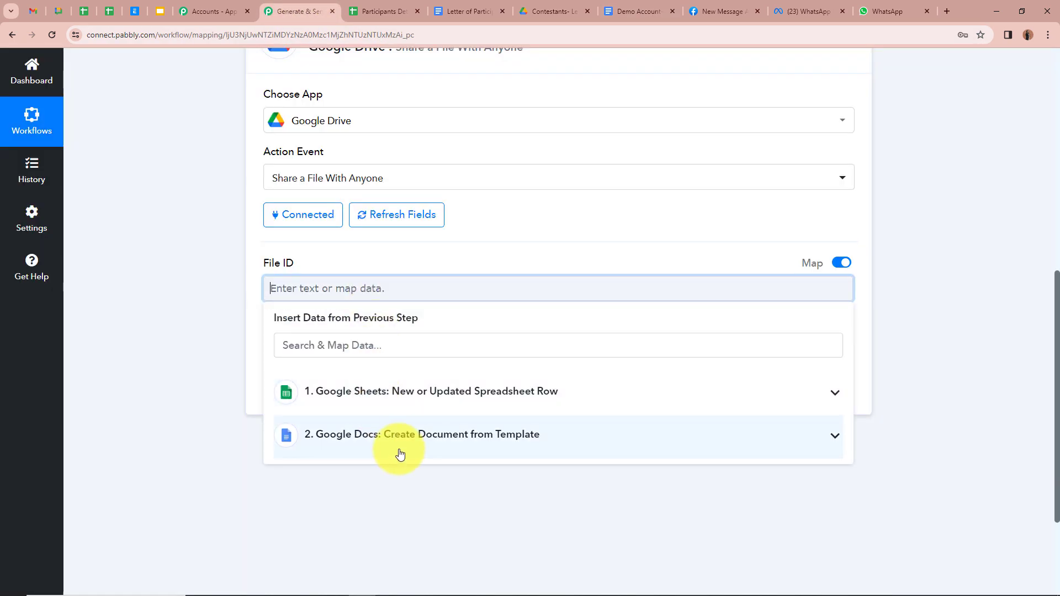
left_click(399, 449)
scroll(395, 492, "down", 1)
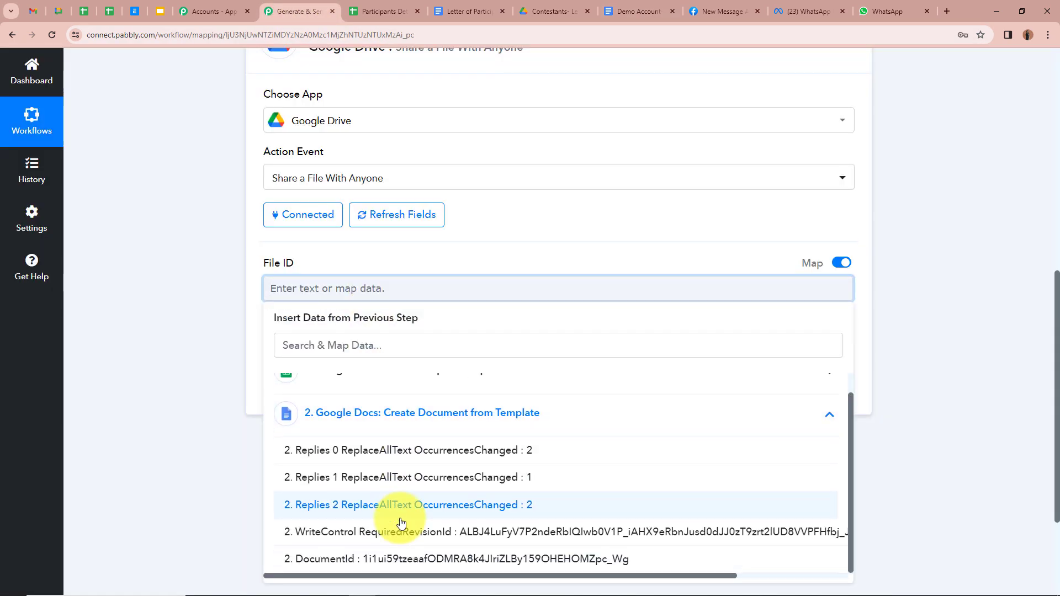
left_click(386, 559)
left_click(184, 347)
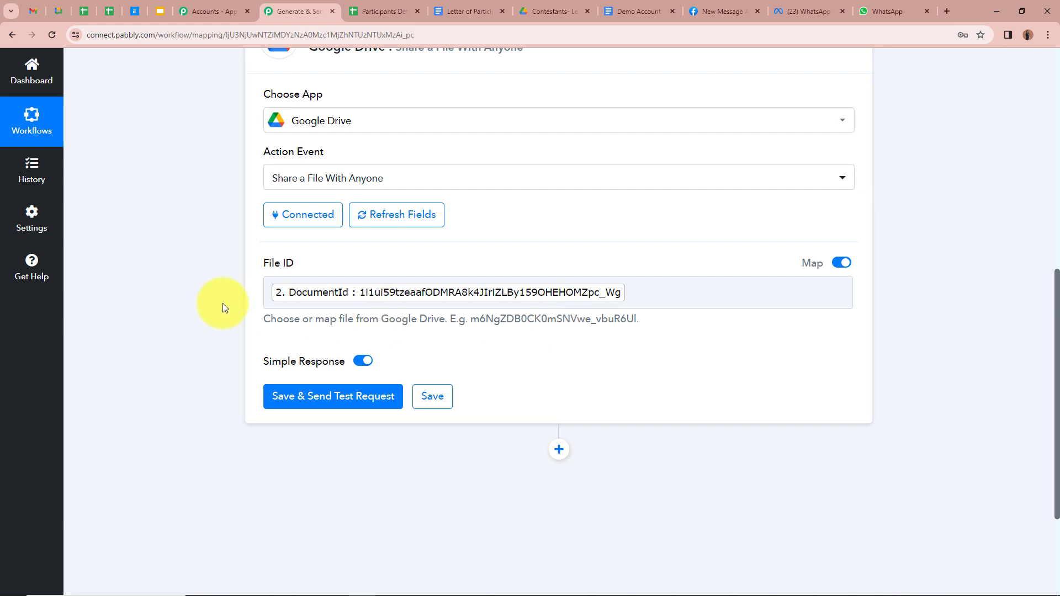
scroll(223, 308, "up", 4)
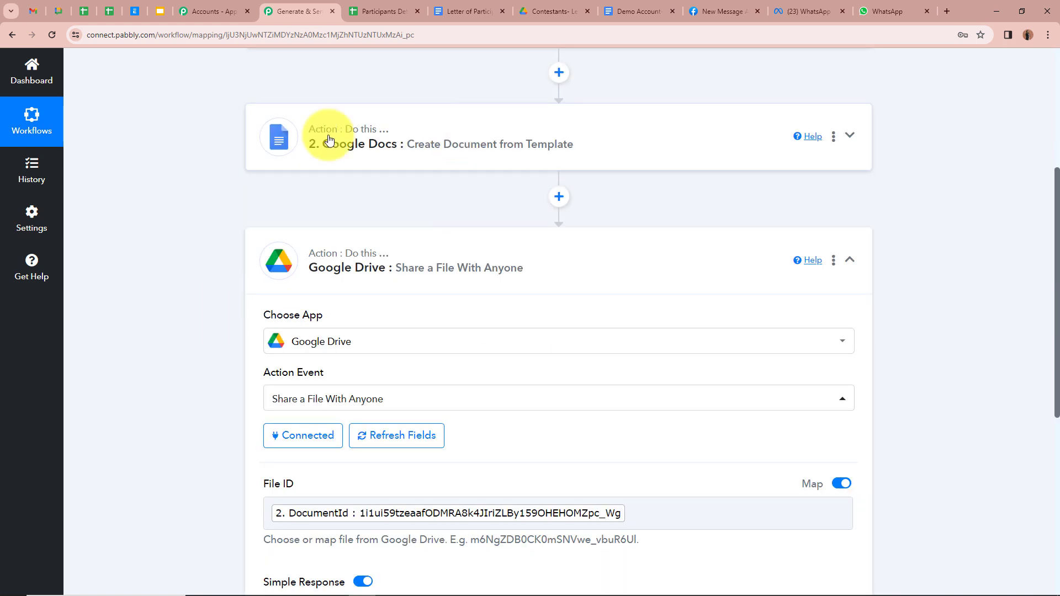
scroll(228, 227, "down", 3)
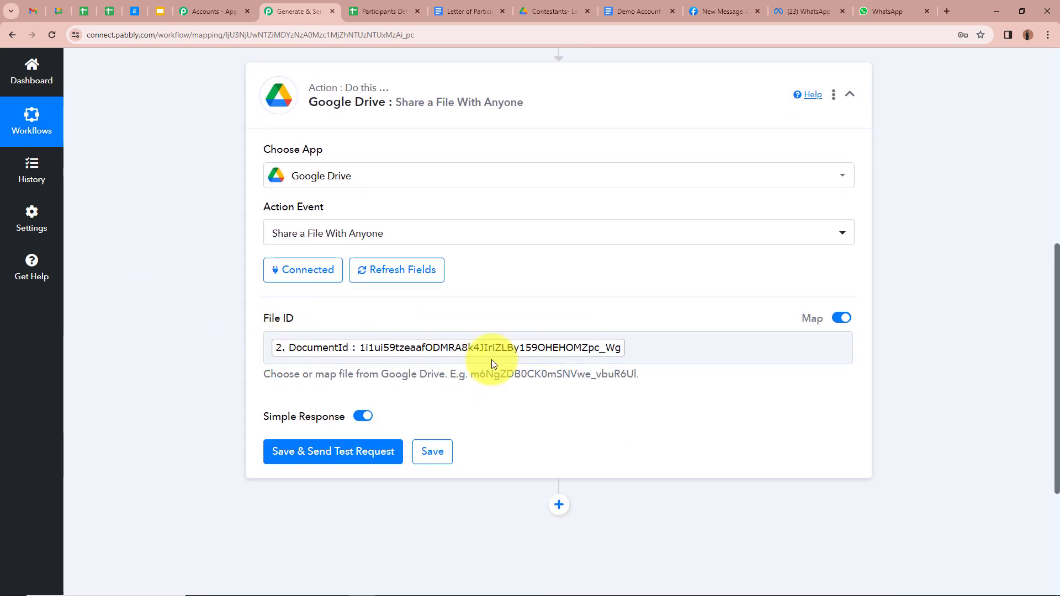
scroll(144, 346, "down", 2)
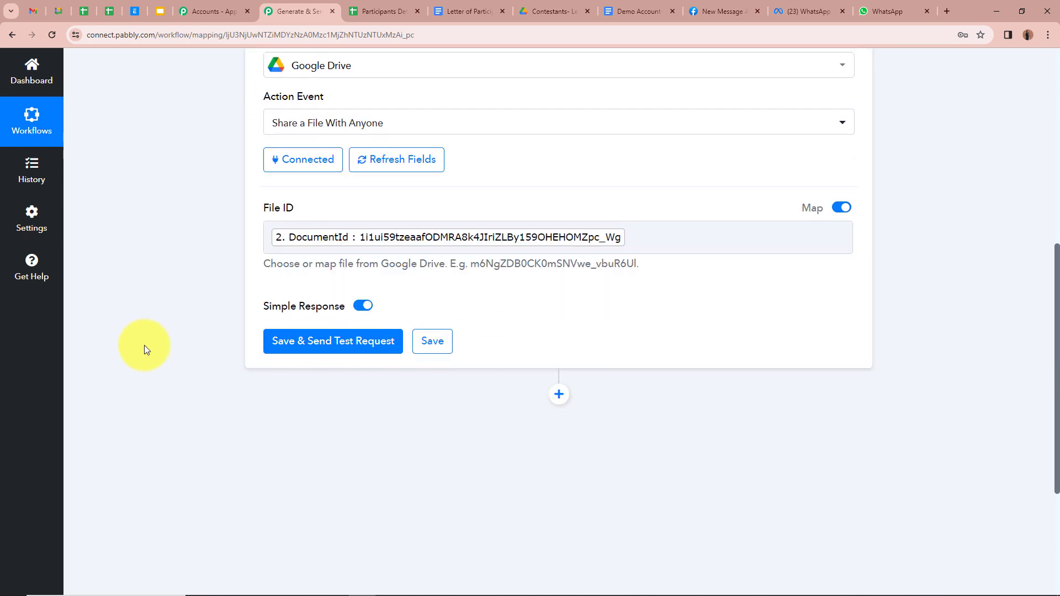
Run the Google Drive share test and check the shared letter document
left_click(342, 354)
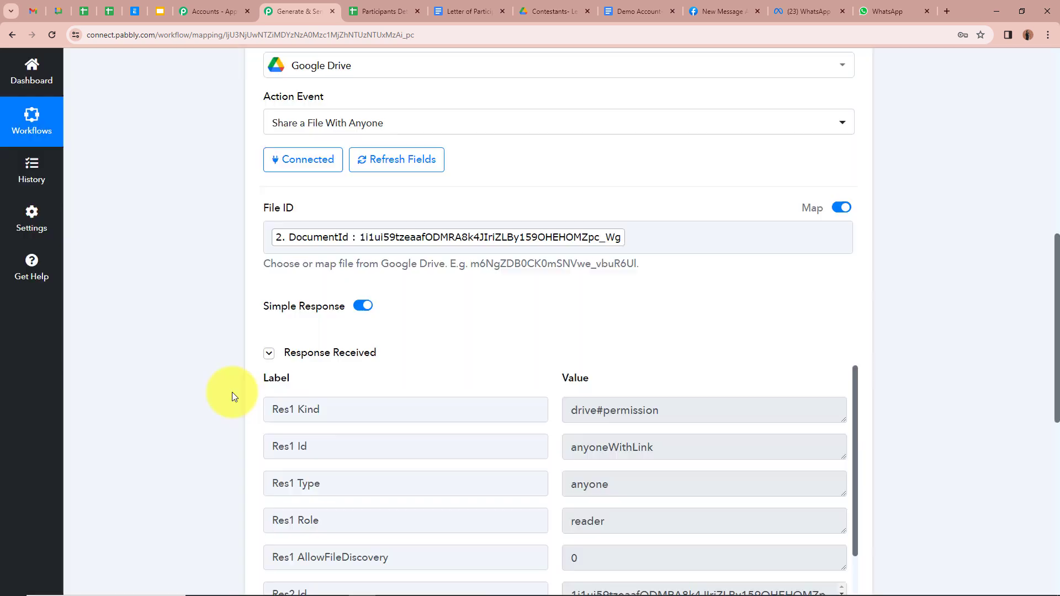
scroll(342, 393, "down", 2)
scroll(342, 393, "up", 2)
scroll(201, 367, "down", 4)
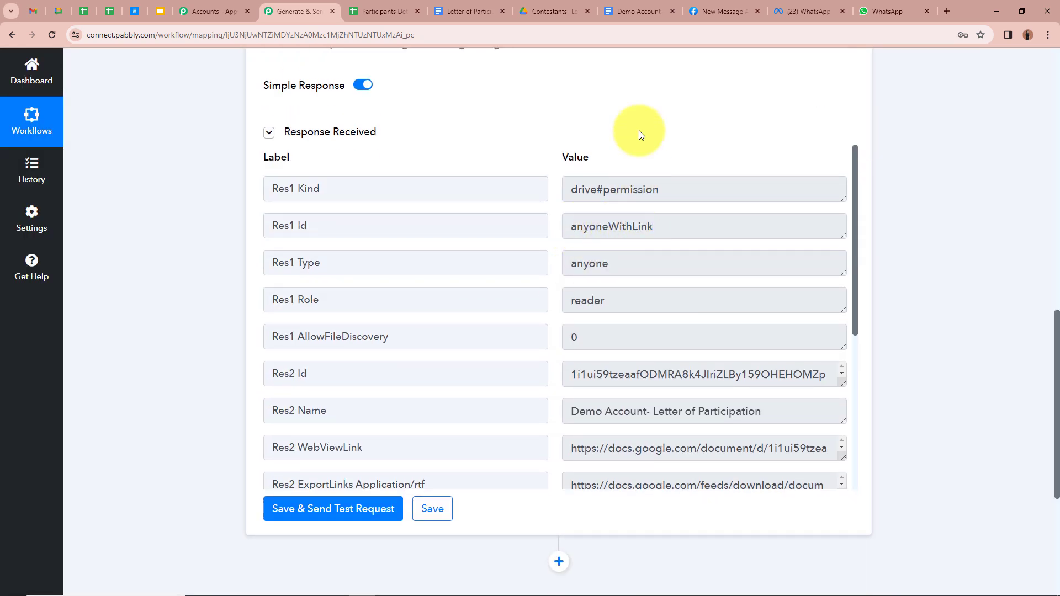
left_click(619, 6)
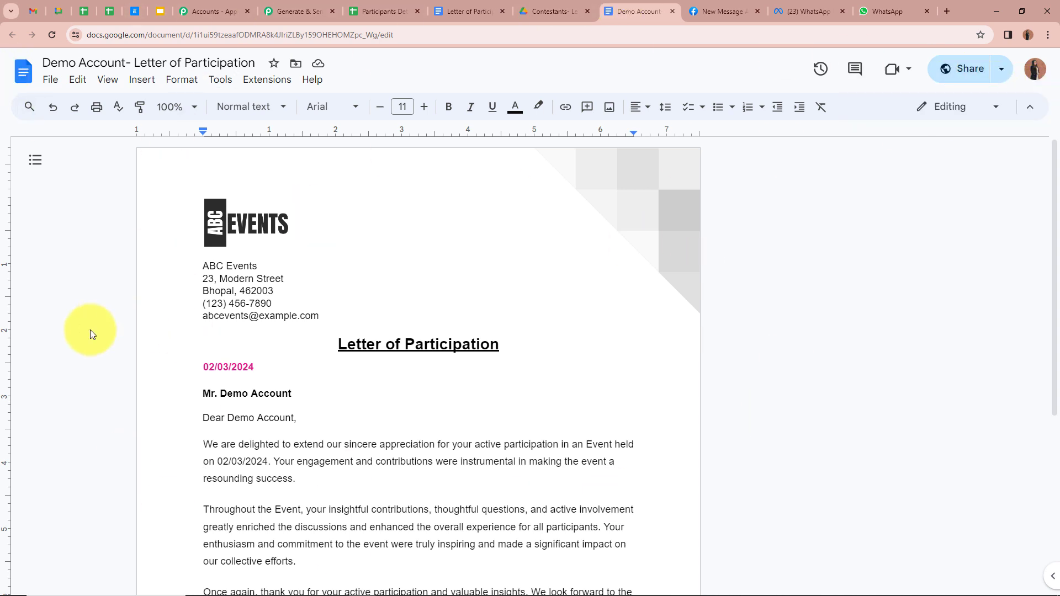
left_click(287, 8)
Review the response's WebViewLink and PDF export links, then collapse the Google Drive step
scroll(590, 336, "down", 3)
scroll(601, 244, "down", 2)
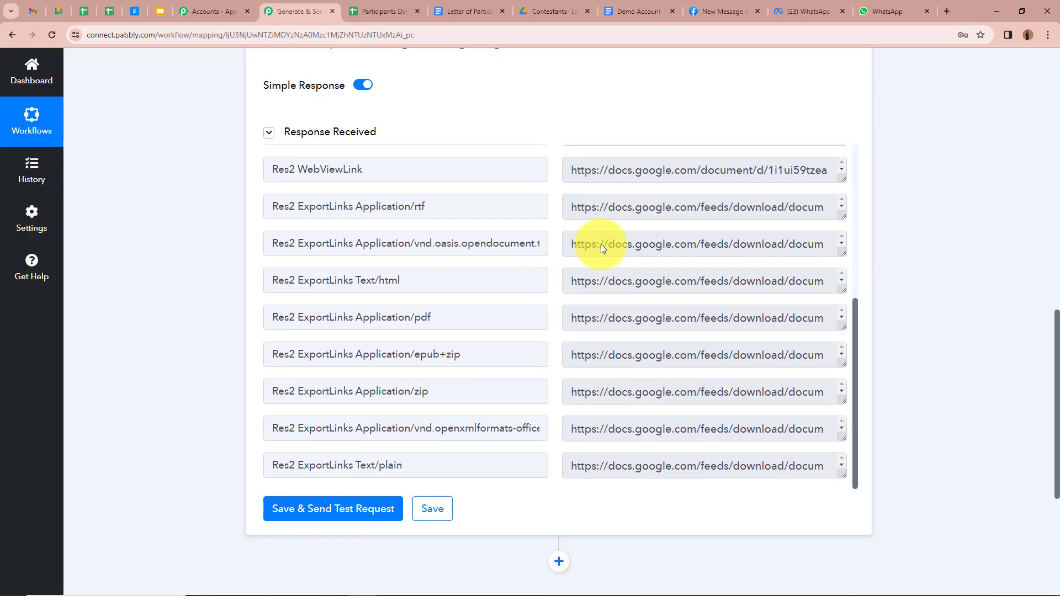
scroll(394, 353, "up", 7)
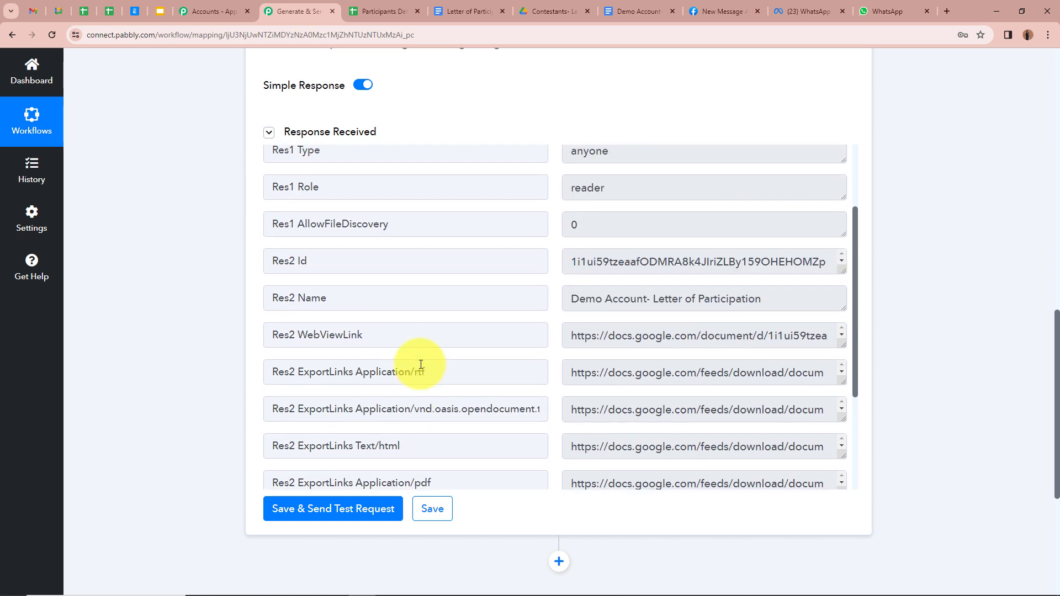
scroll(390, 328, "down", 5)
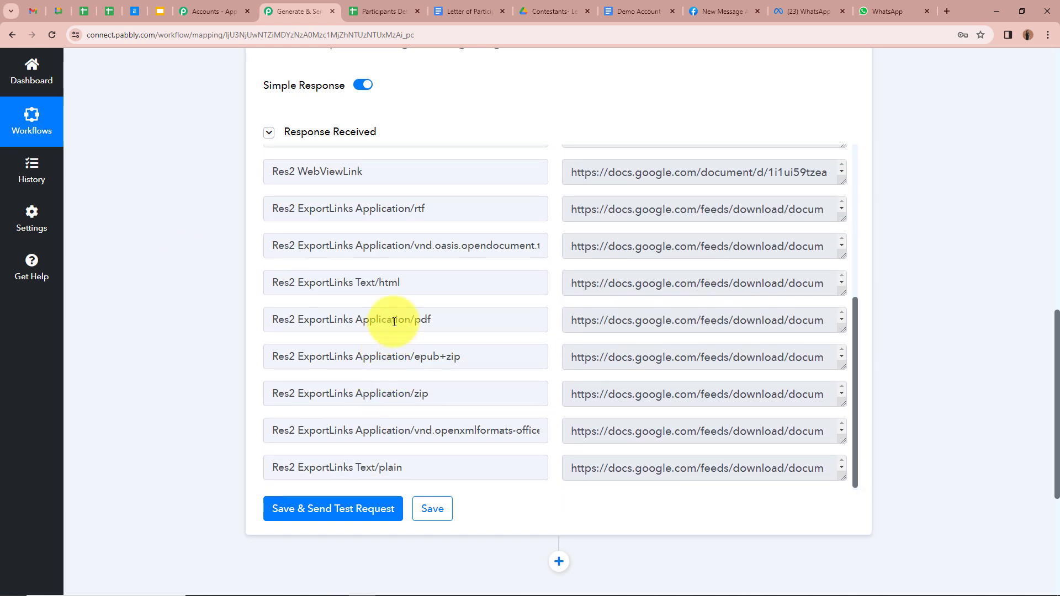
double_click(423, 320)
left_click(159, 316)
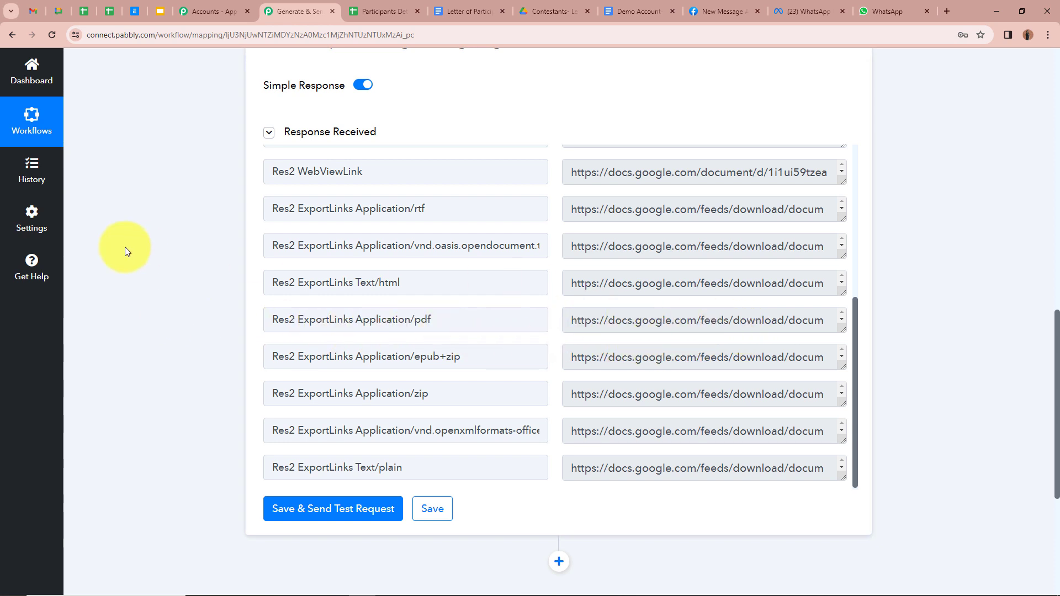
scroll(132, 247, "up", 9)
left_click(850, 265)
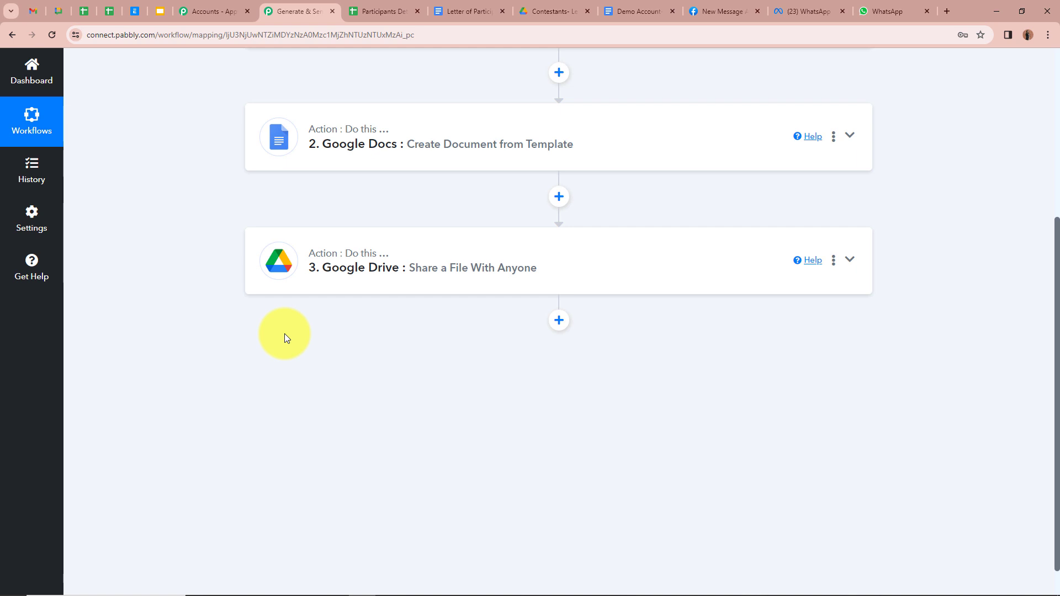
left_click(559, 322)
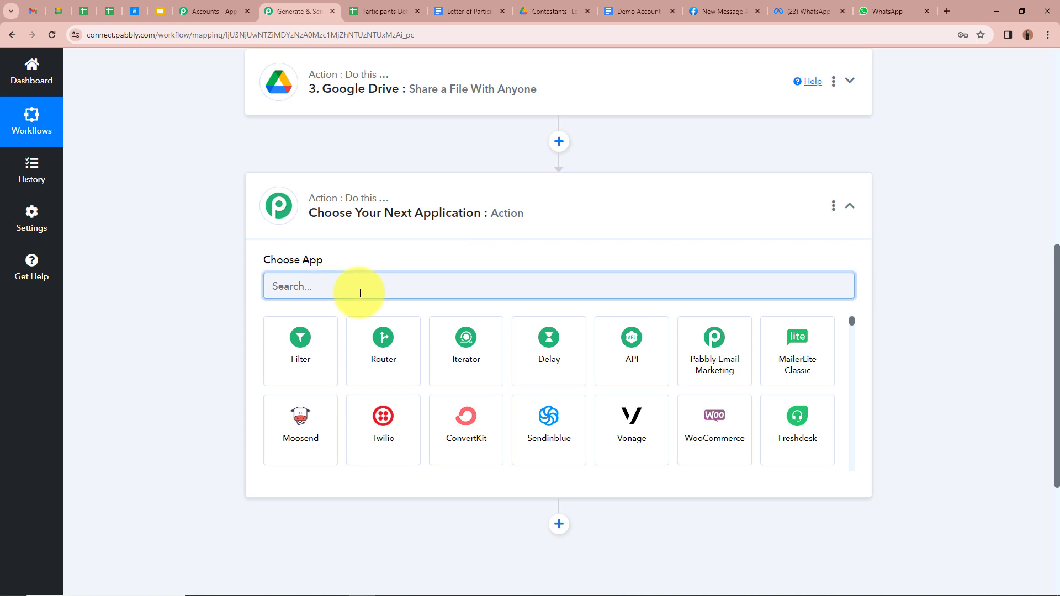
type("Whats")
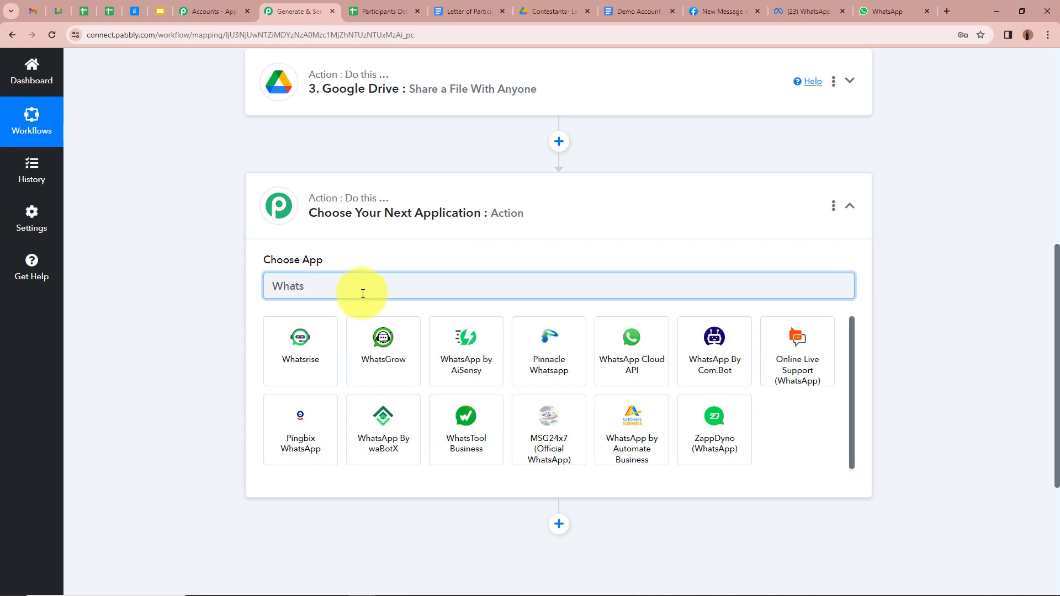
left_click(607, 337)
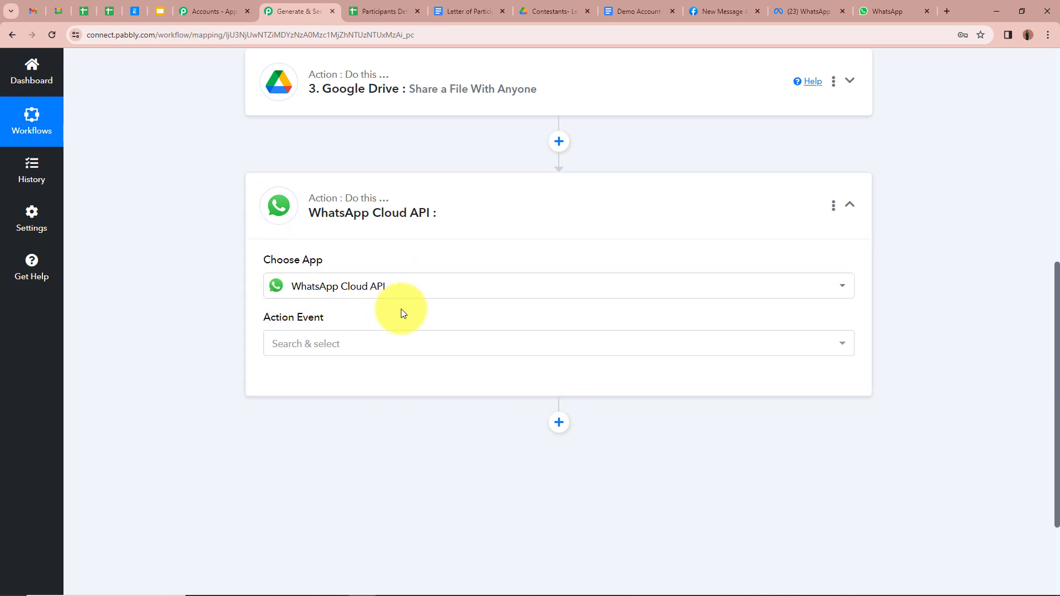
left_click(822, 8)
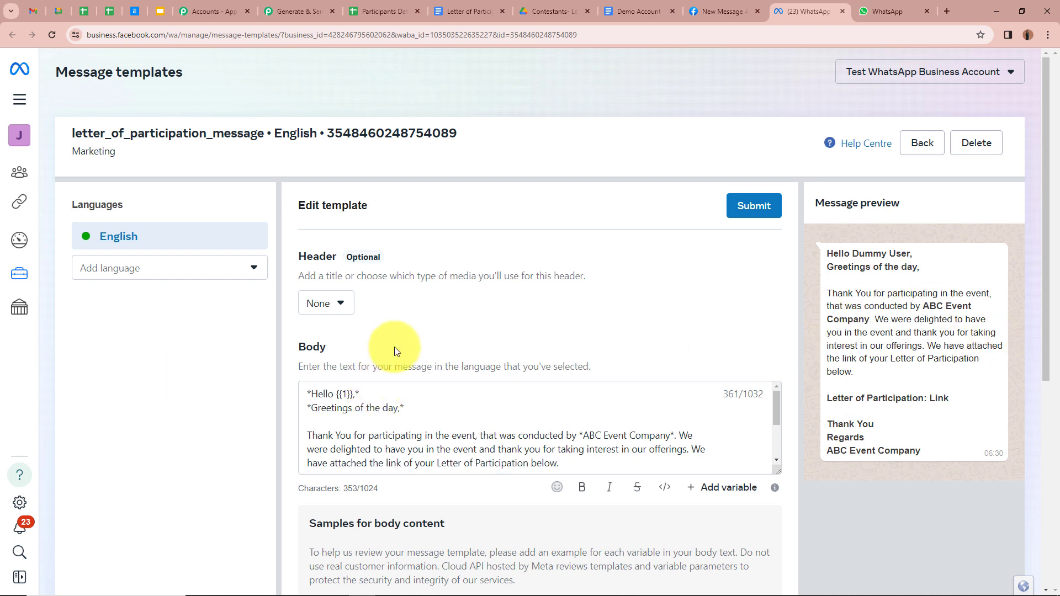
left_click(323, 6)
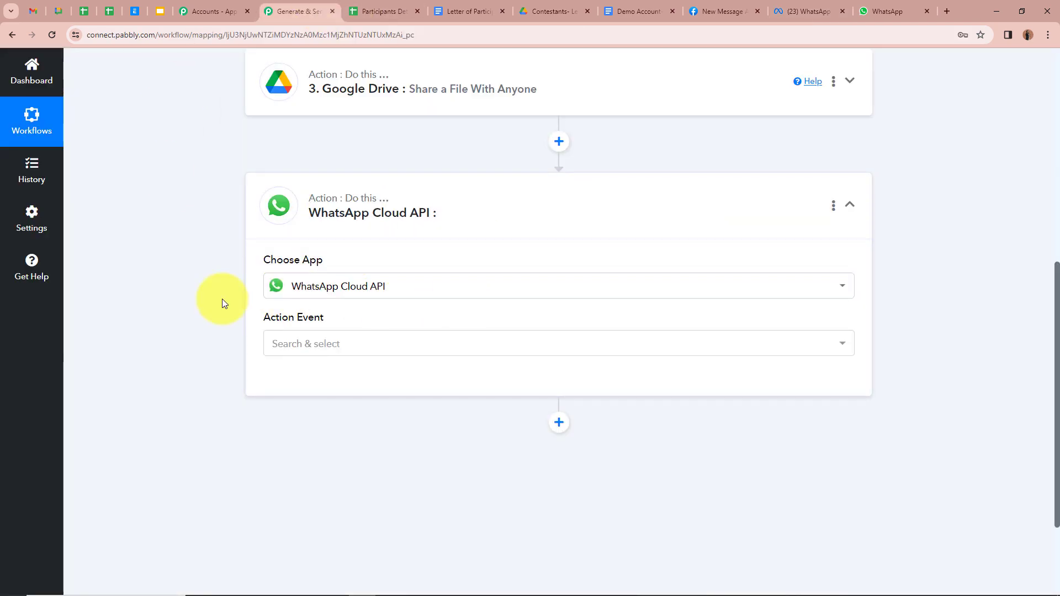
Set the action event to Send Template Message, start a new connection, and view Token help
left_click(367, 347)
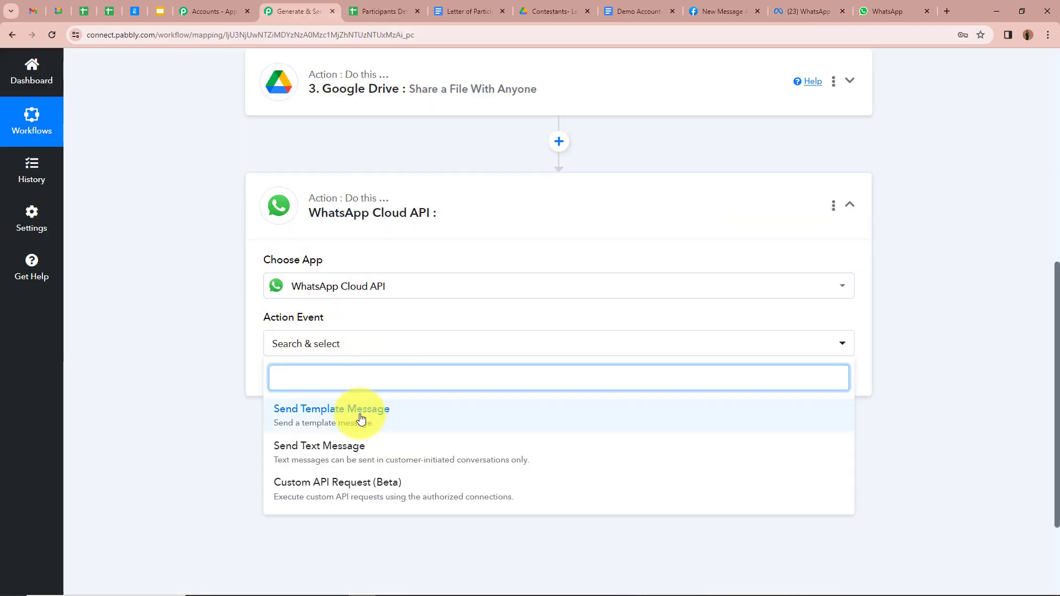
left_click(361, 418)
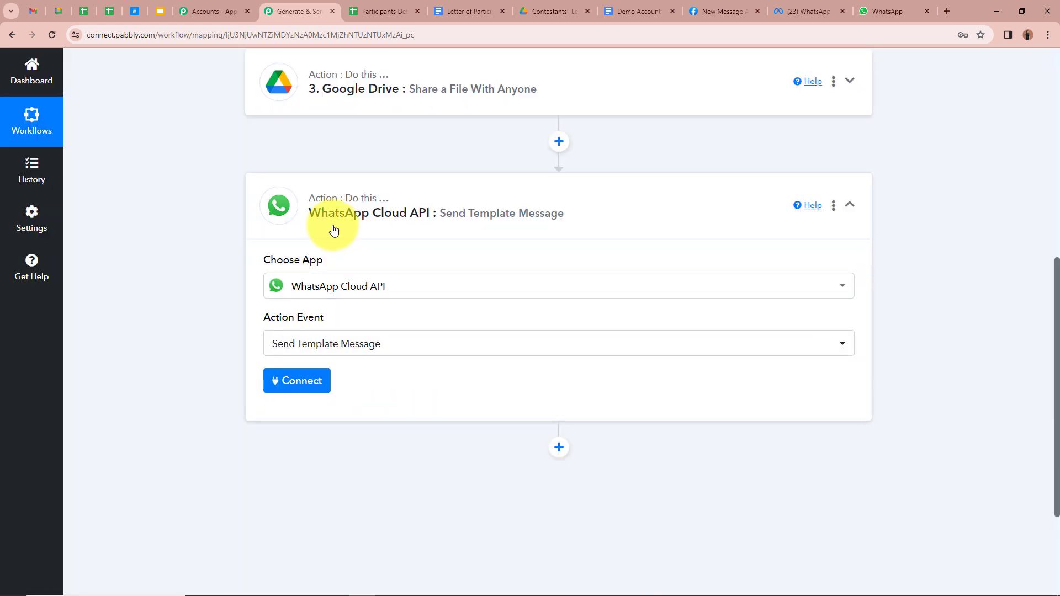
left_click(285, 384)
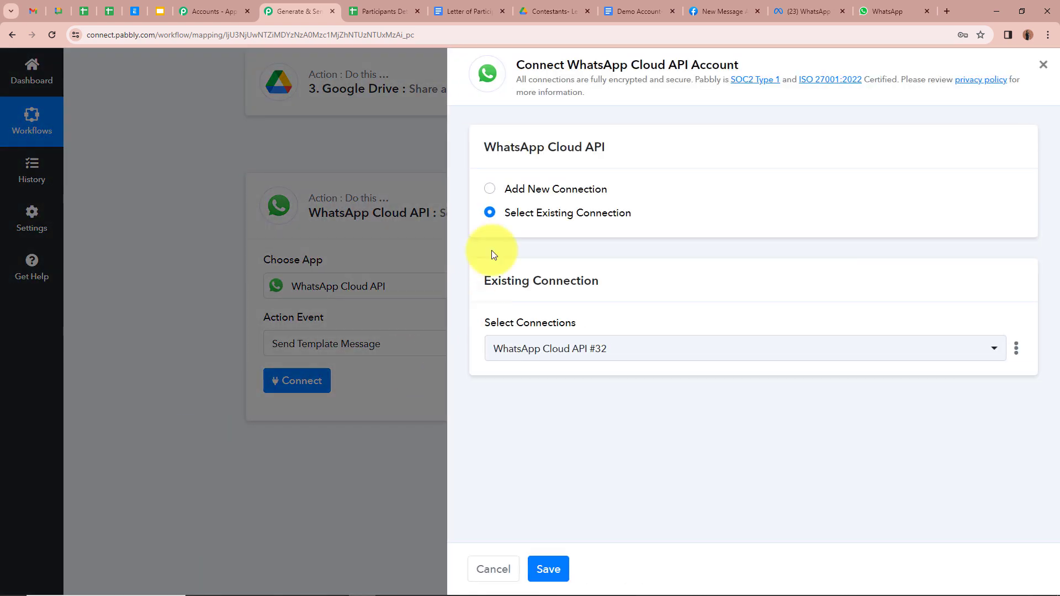
left_click(490, 190)
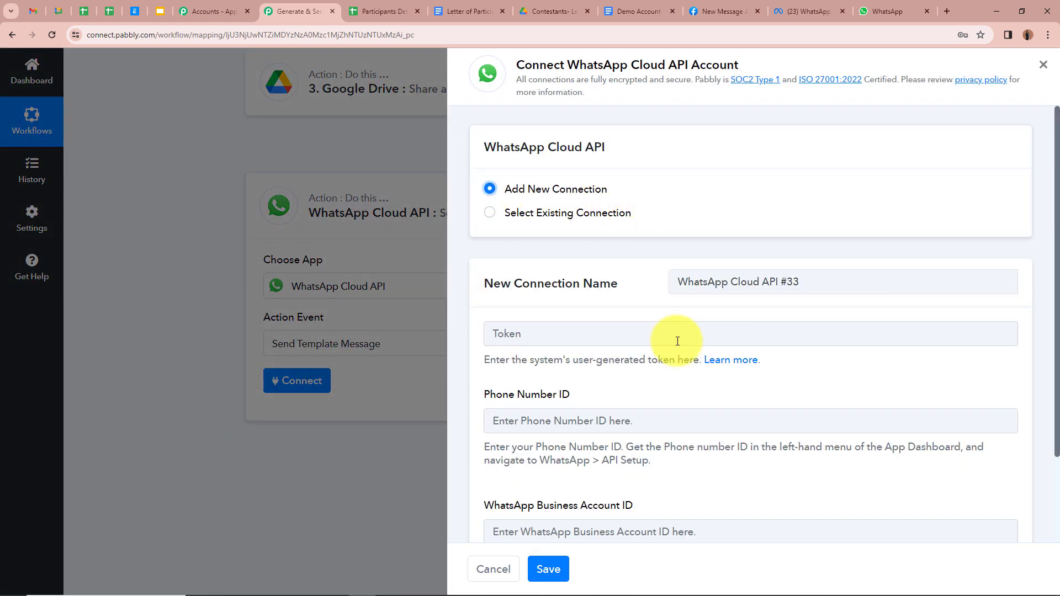
scroll(677, 341, "down", 2)
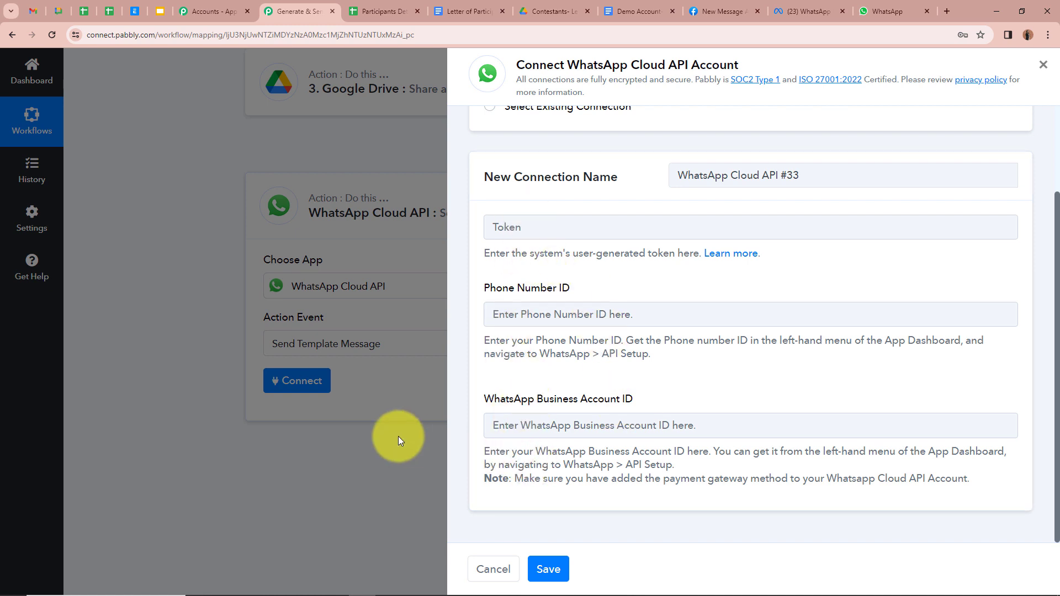
left_click(735, 253)
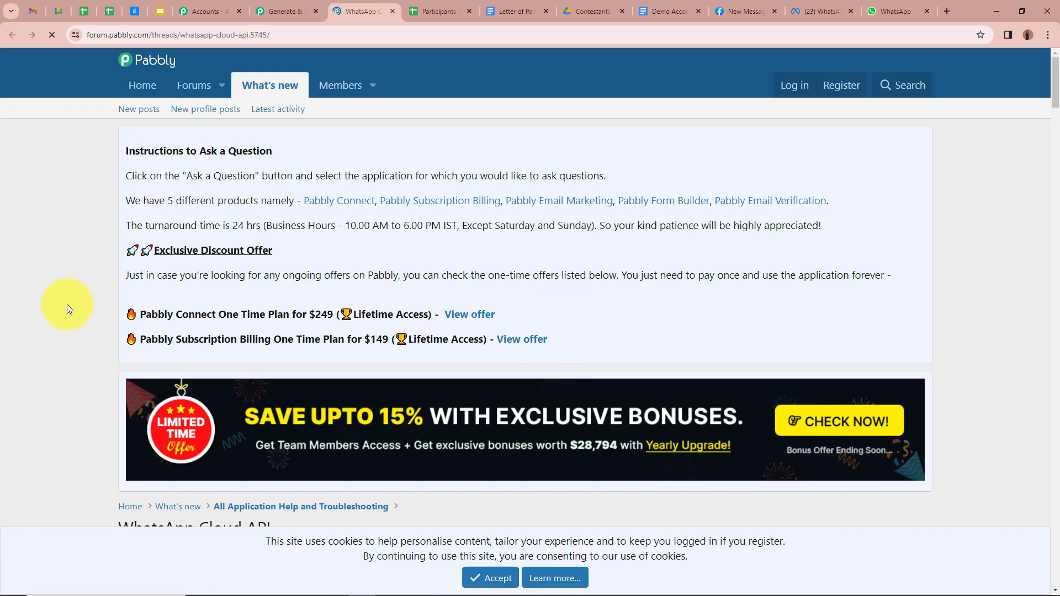
Skim the WhatsApp Cloud API forum thread, then close its tab
scroll(75, 346, "down", 7)
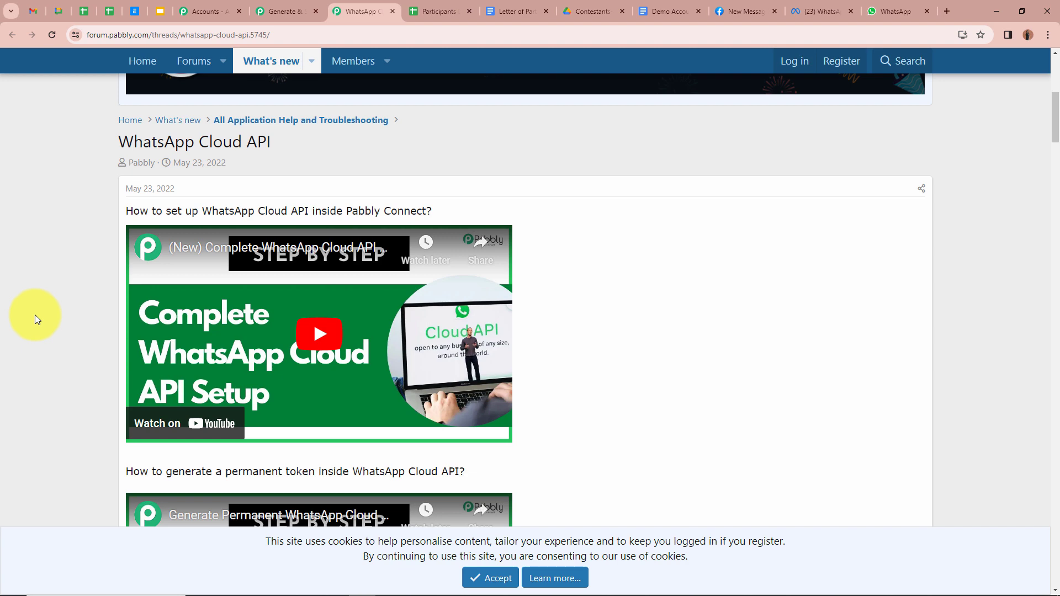
key("ctrl+w")
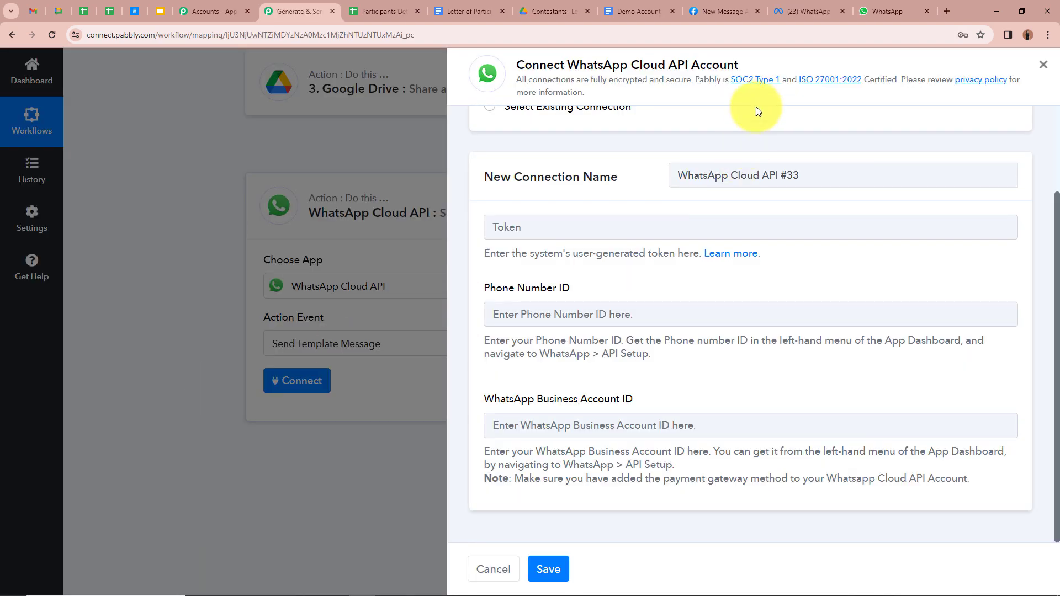
Copy the temporary access token from Meta's API Setup page into the Token field
left_click(761, 18)
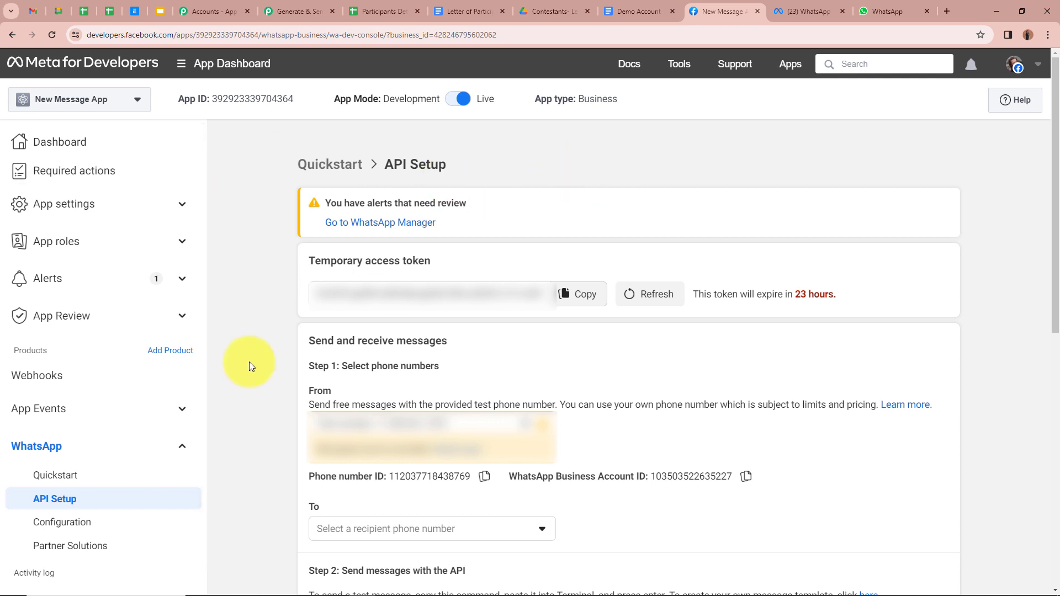
left_click(293, 11)
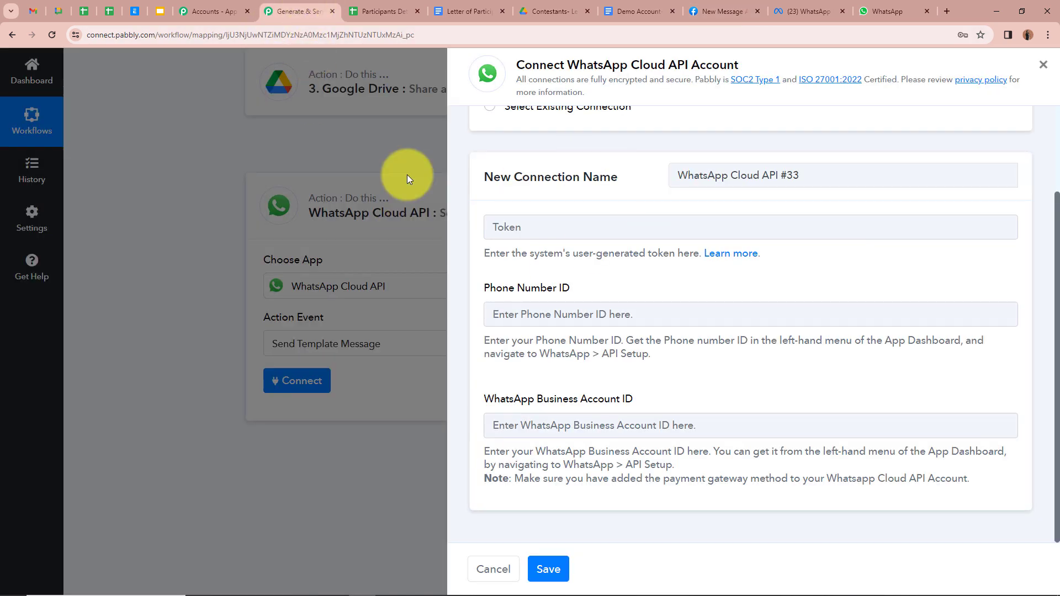
left_click(577, 232)
left_click(712, 11)
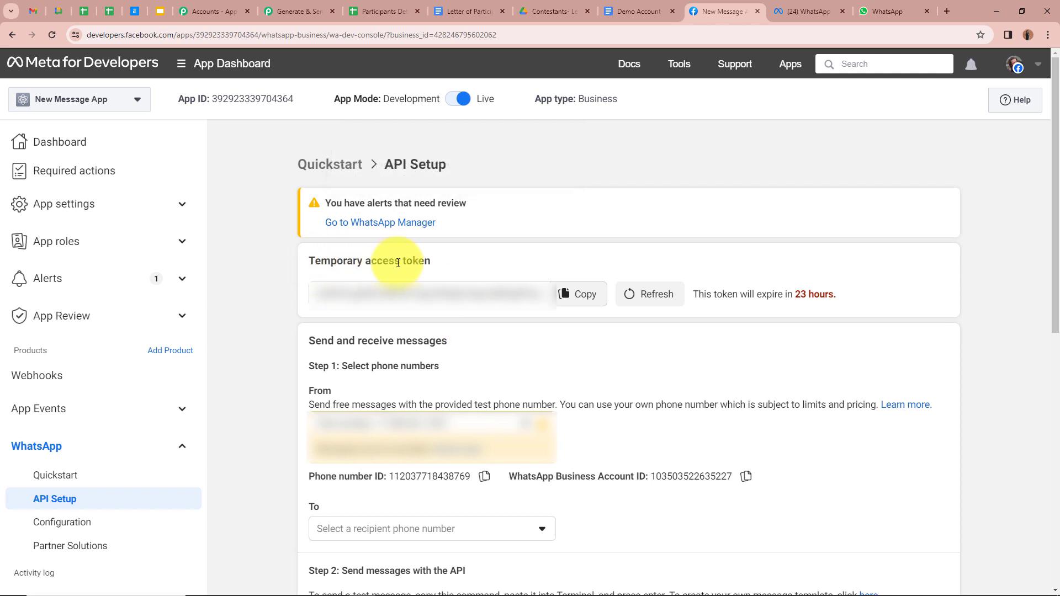
left_click(575, 301)
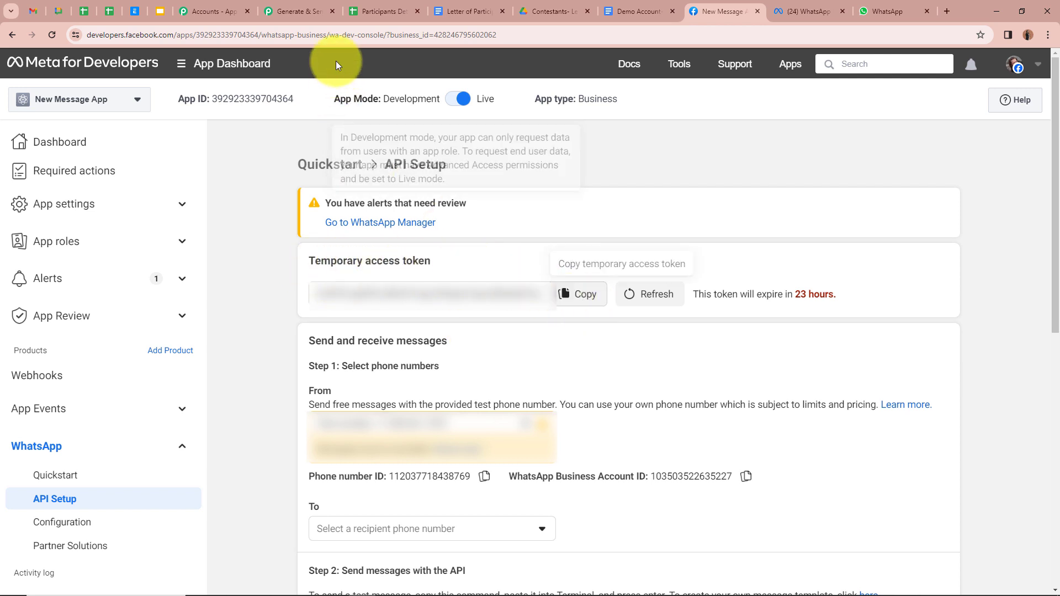
left_click(298, 16)
key("ctrl+v")
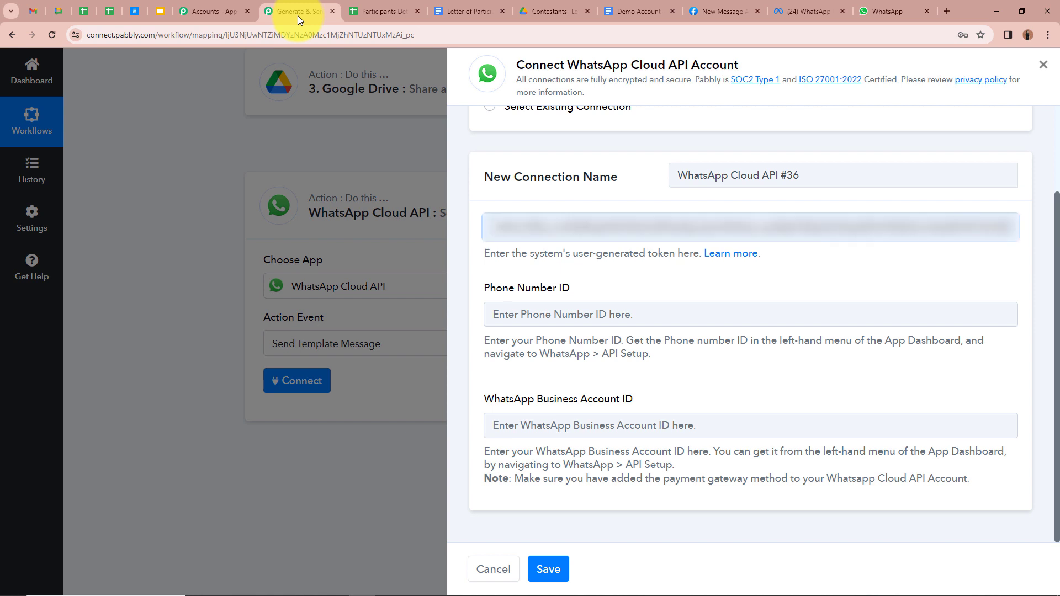
Copy the Phone Number ID from Meta into the Phone Number ID field
left_click(532, 314)
left_click(698, 9)
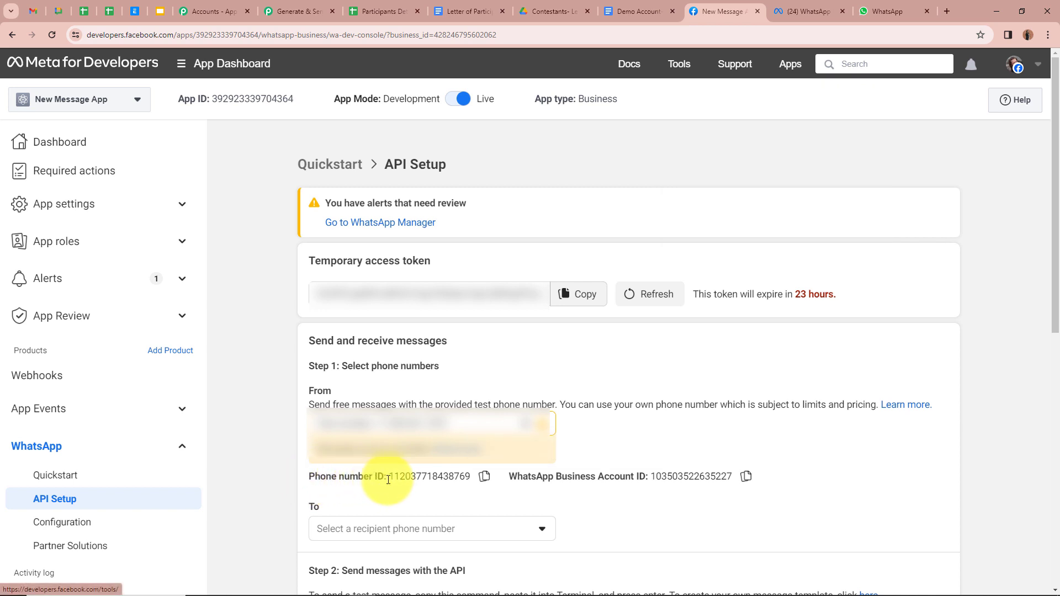
left_click(484, 476)
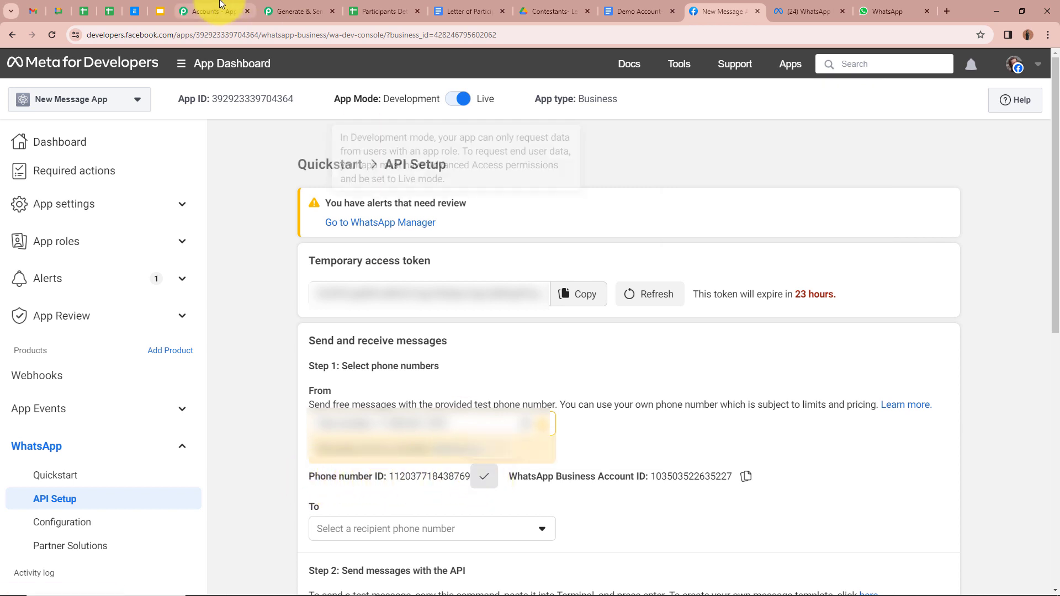
left_click(298, 10)
key("ctrl+v")
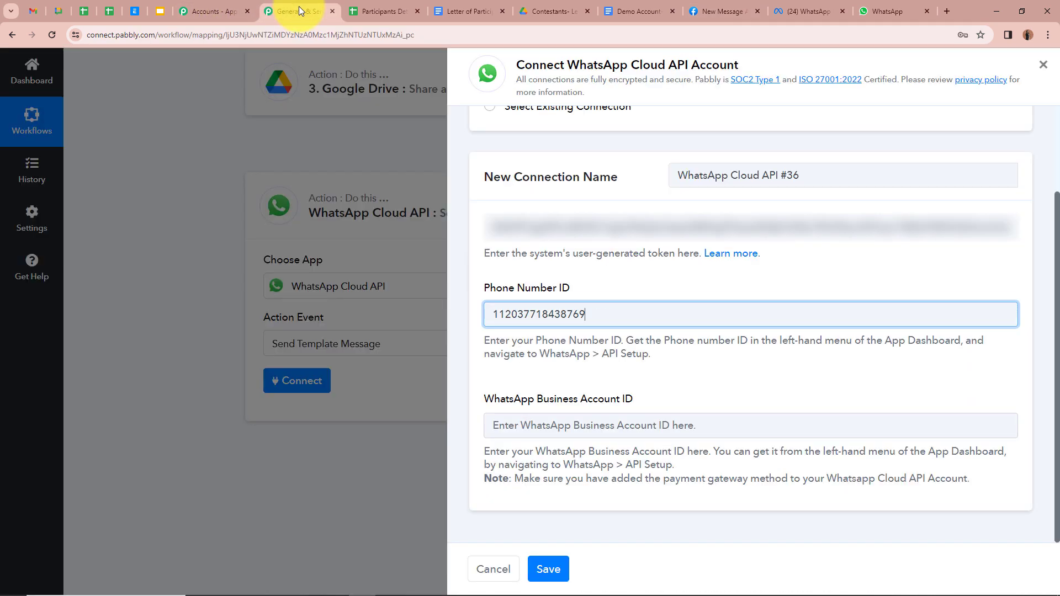
Paste the WhatsApp Business Account ID from Meta and save the connection
left_click(504, 424)
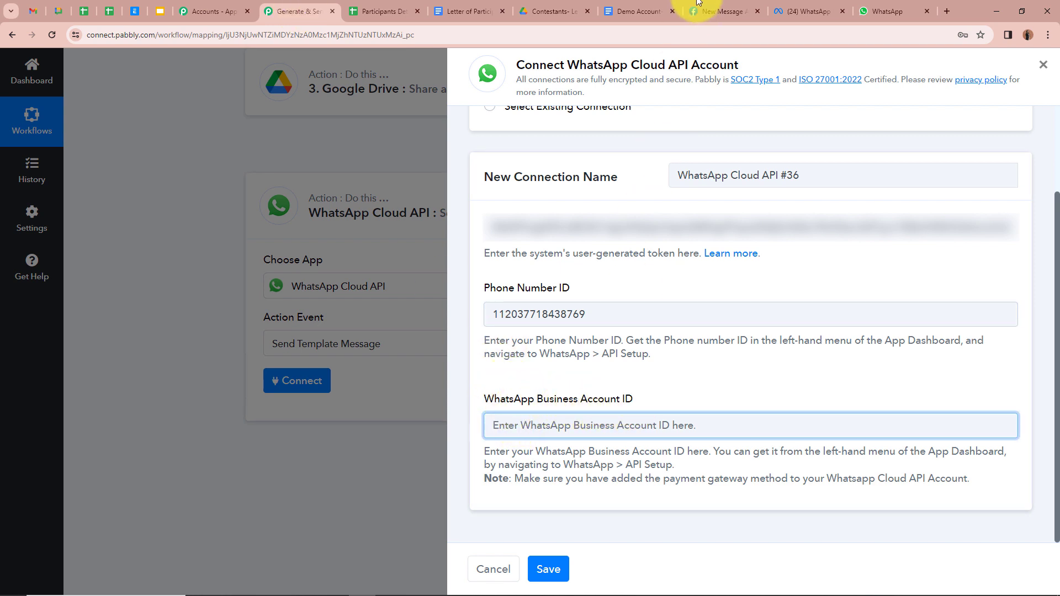
left_click(720, 11)
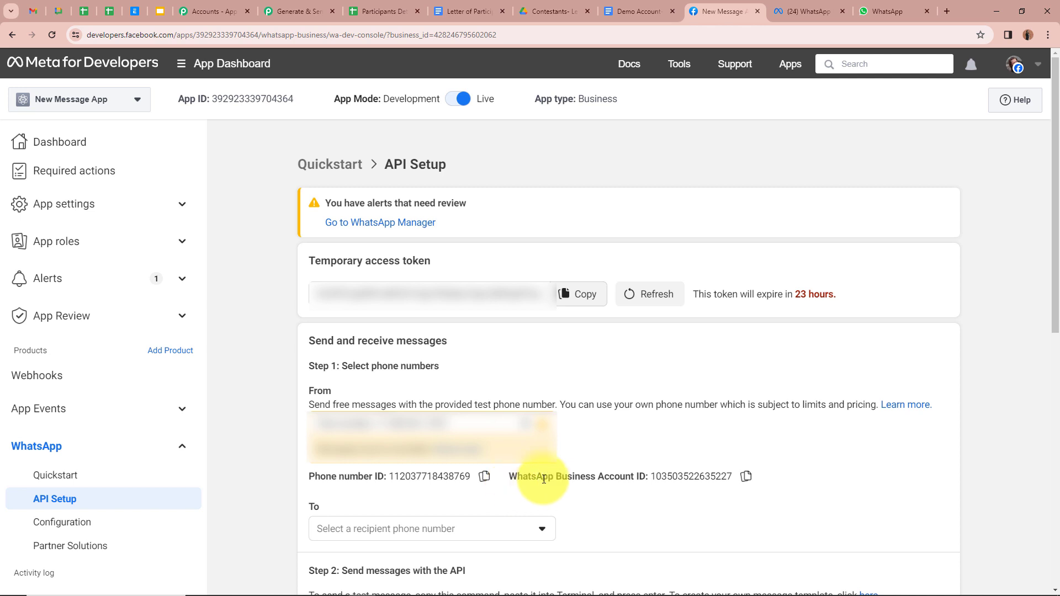
left_click(746, 477)
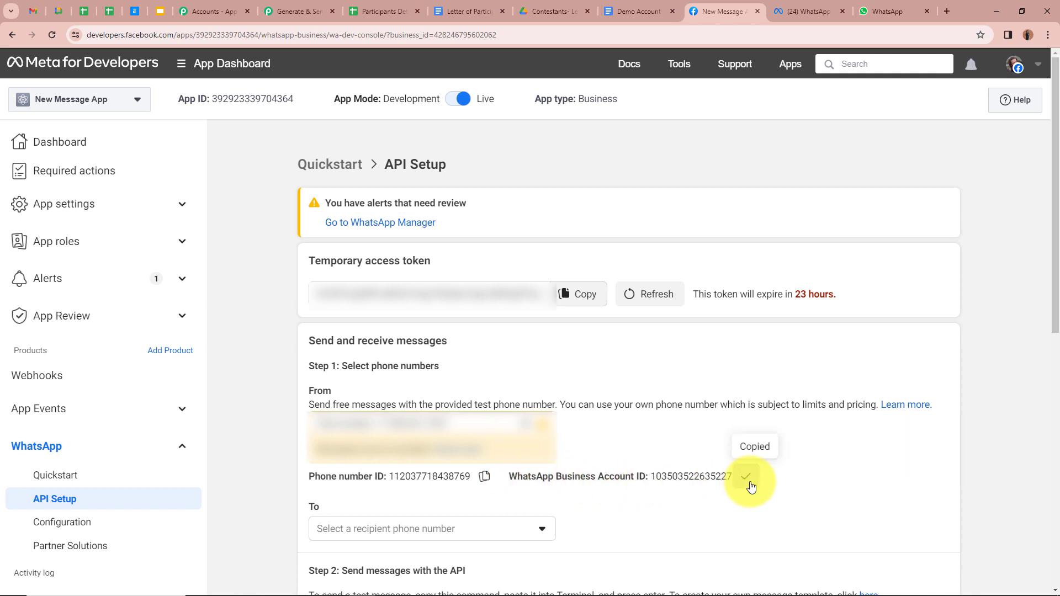
left_click(286, 6)
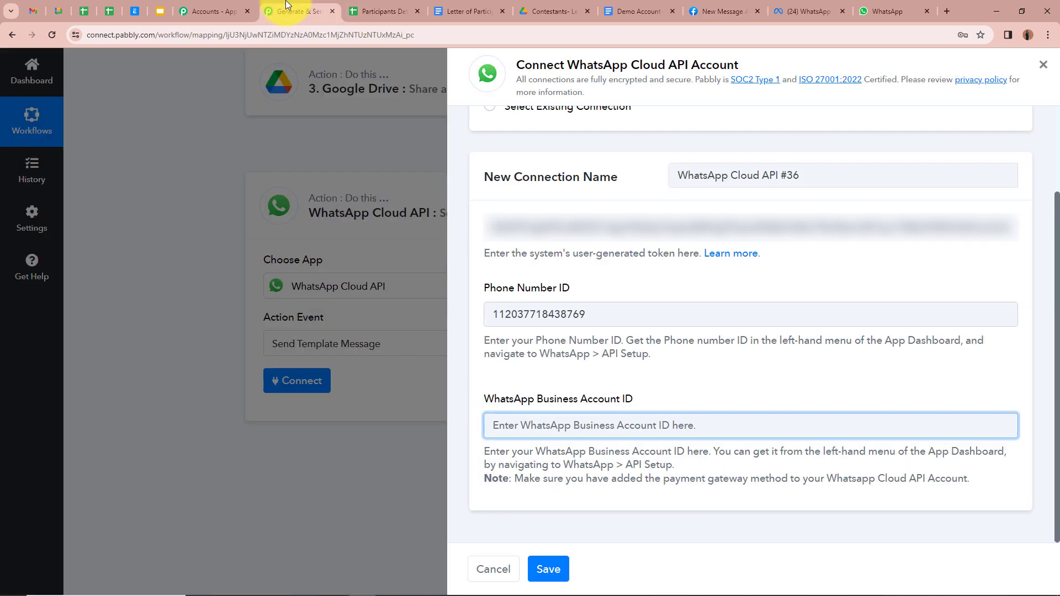
key("ctrl+v")
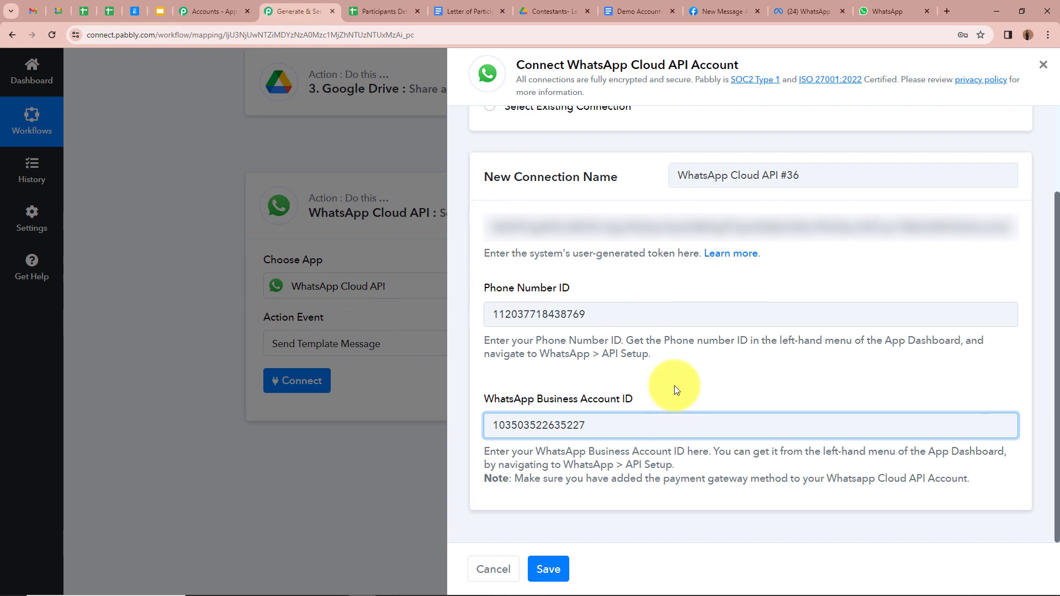
left_click(559, 574)
Confirm the template name in Meta and select letter_of_participation_message as the template
scroll(214, 406, "down", 2)
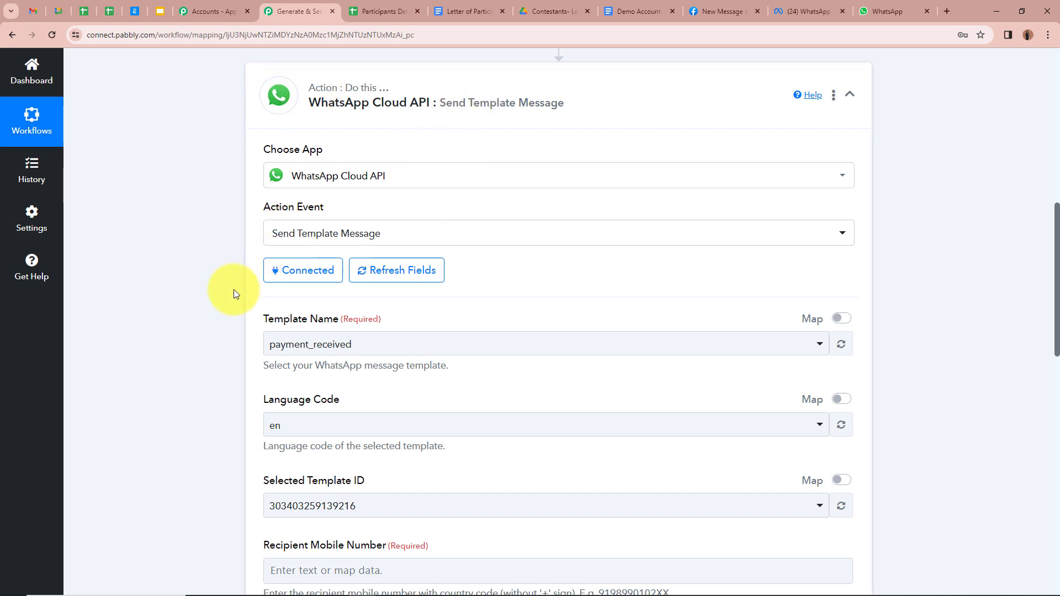
scroll(233, 289, "down", 2)
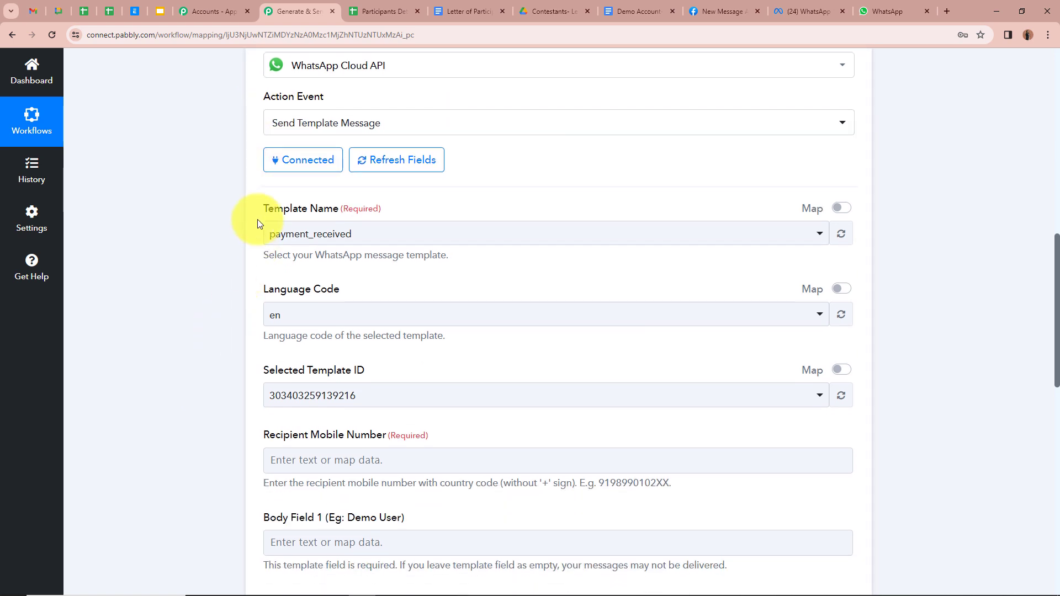
left_click(801, 10)
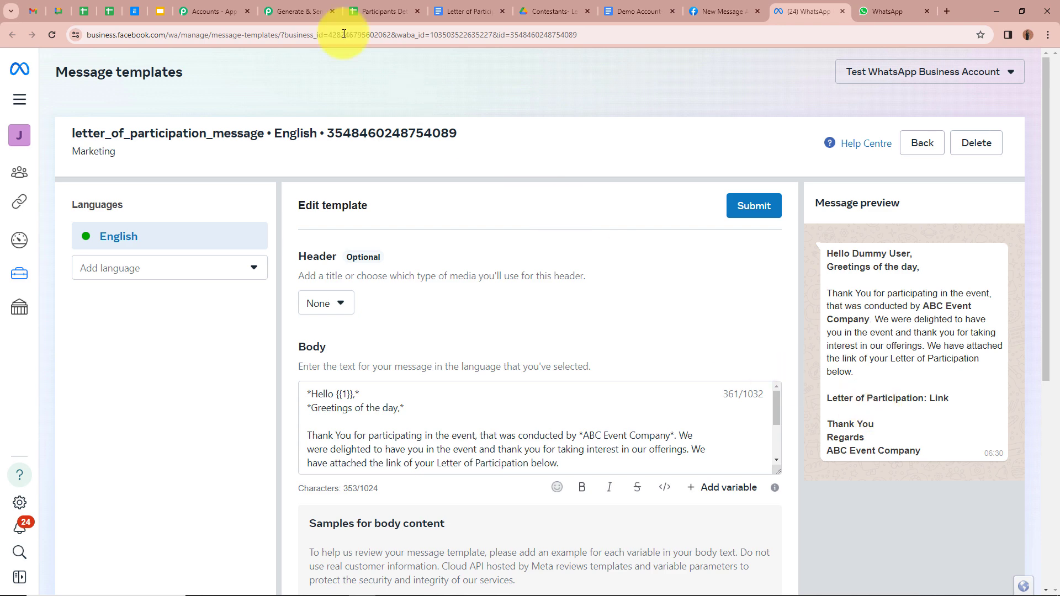
left_click(296, 11)
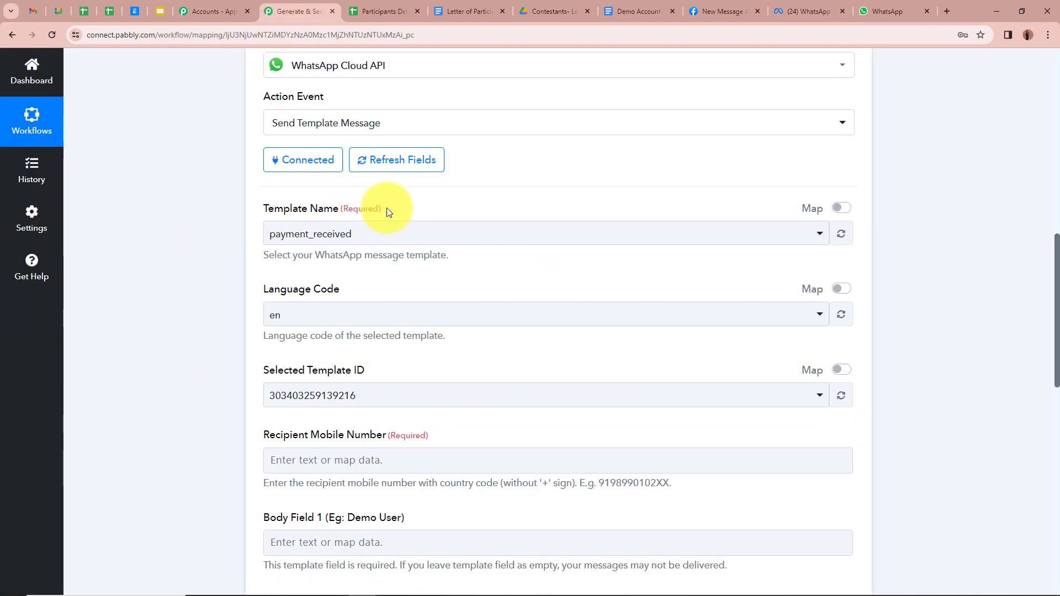
left_click(438, 233)
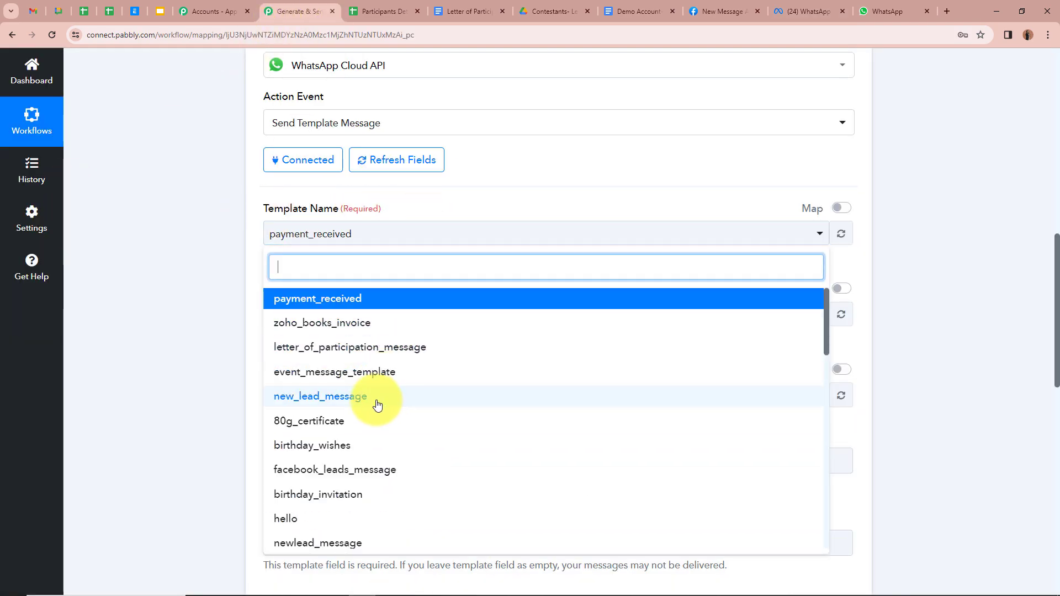
left_click(414, 352)
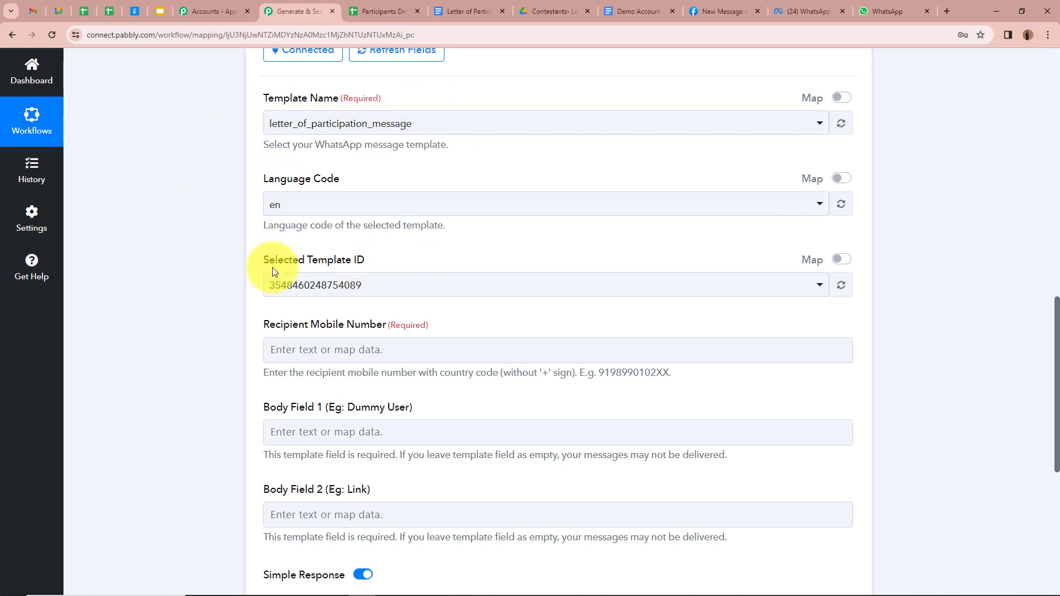
scroll(235, 270, "down", 2)
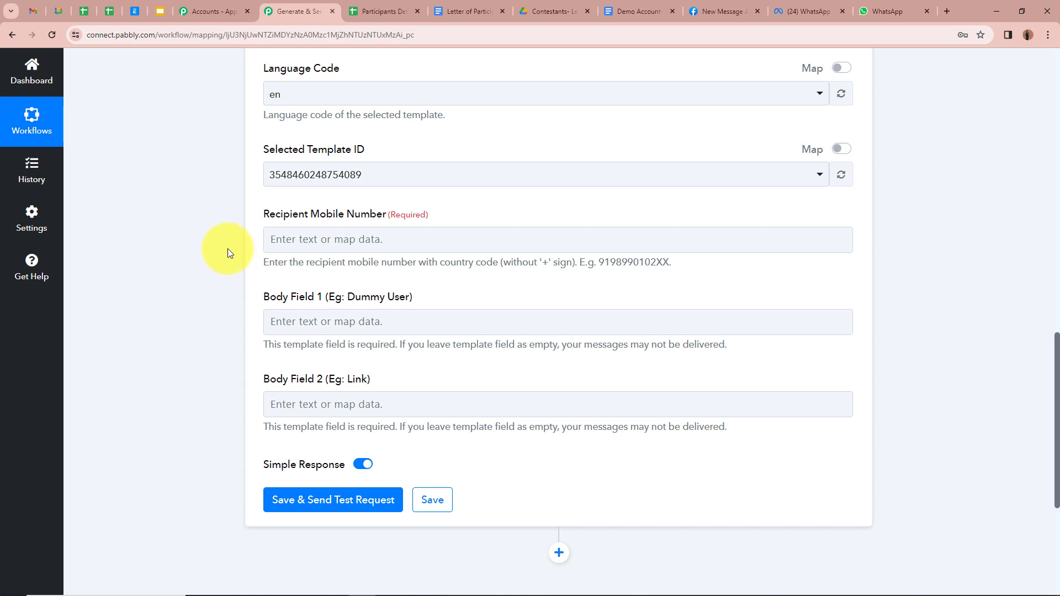
scroll(227, 252, "down", 1)
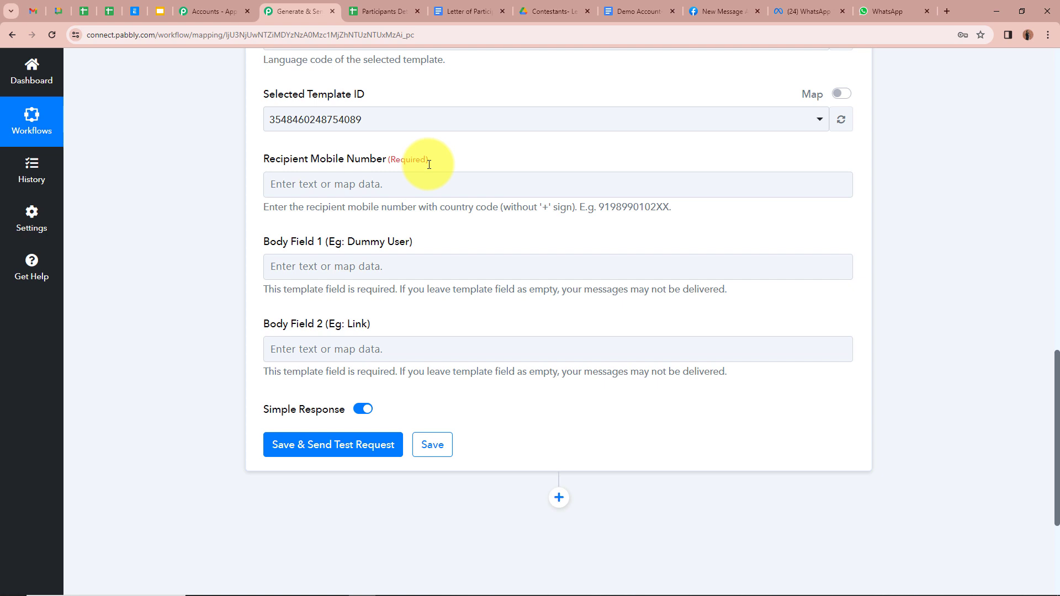
Map Recipient Mobile Number to the Google Sheets row's Phone Number
left_click(425, 184)
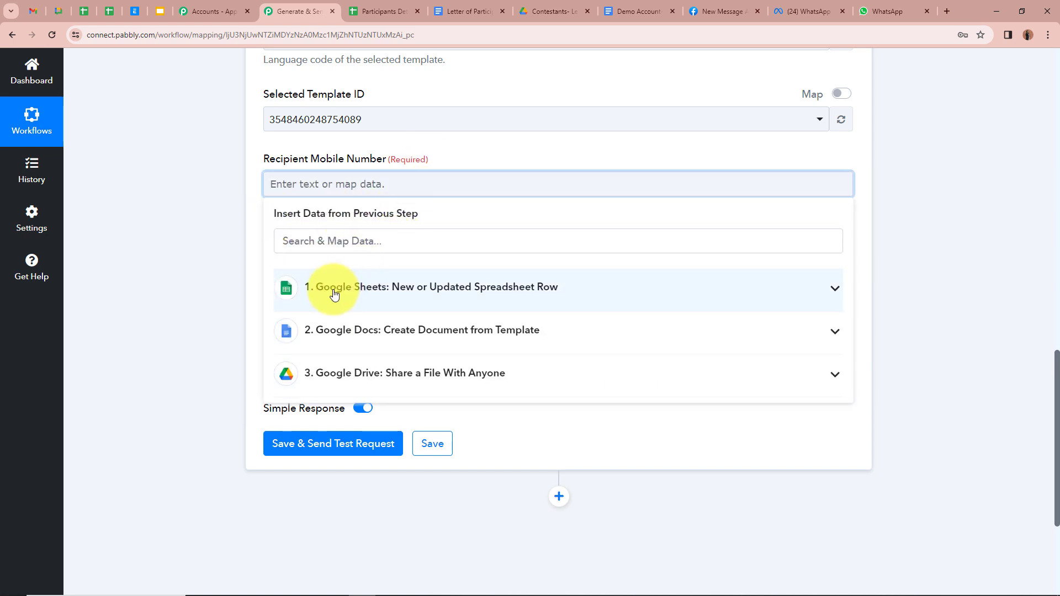
left_click(833, 293)
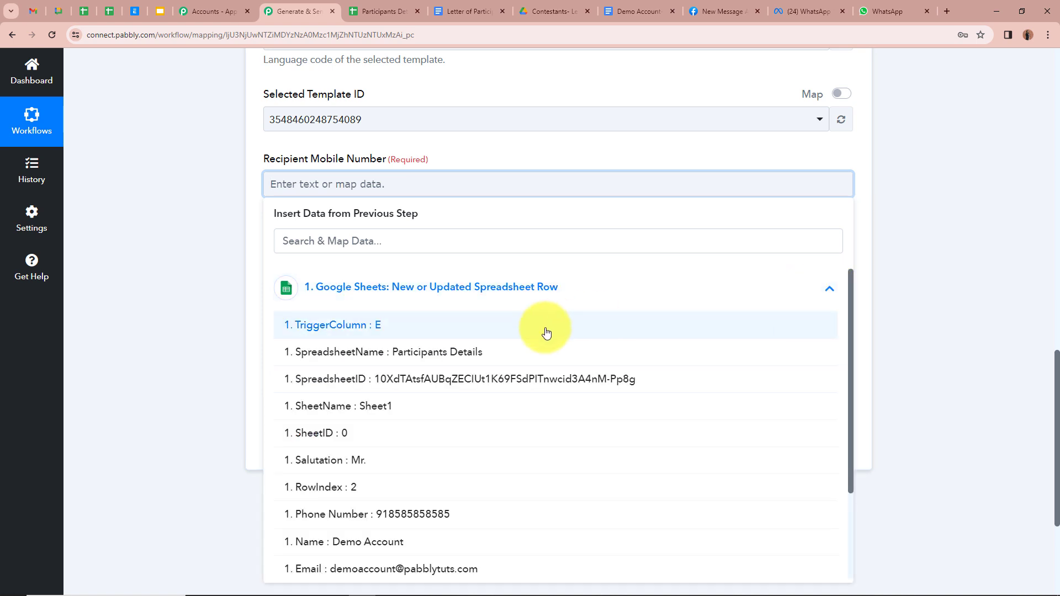
scroll(519, 317, "down", 2)
scroll(484, 284, "up", 3)
scroll(497, 326, "down", 3)
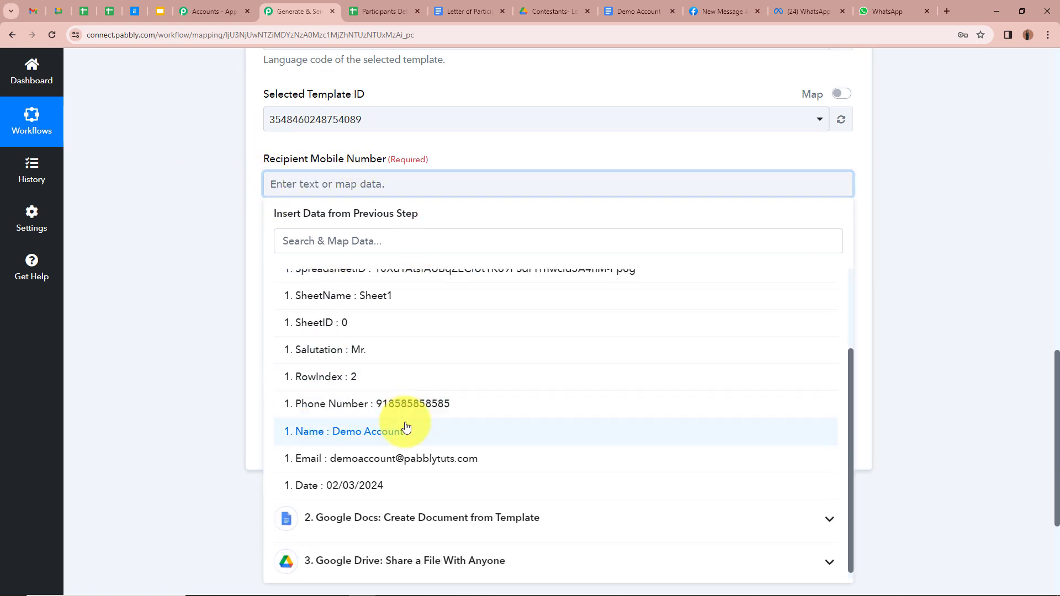
left_click(404, 403)
left_click(171, 181)
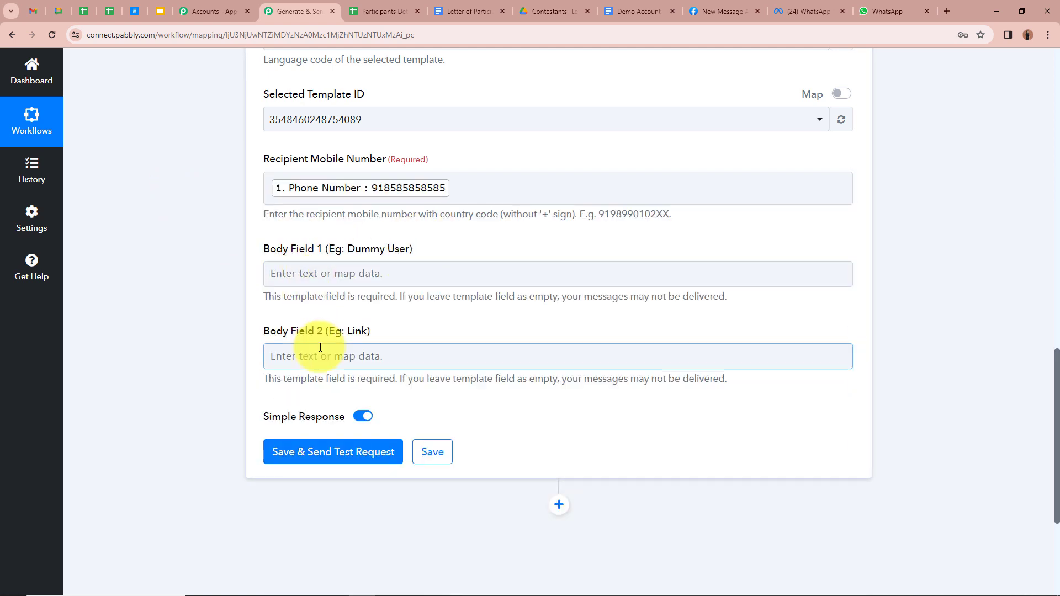
left_click(798, 7)
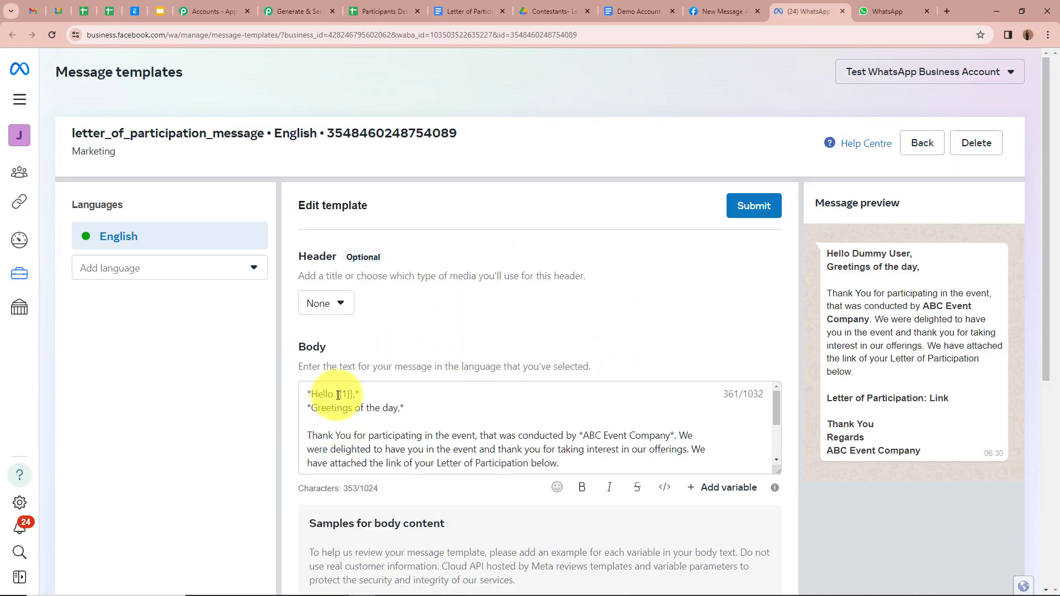
Review the template body's {{1}} and {{2}} variables in WhatsApp Manager, then return to Pabbly
scroll(358, 403, "down", 3)
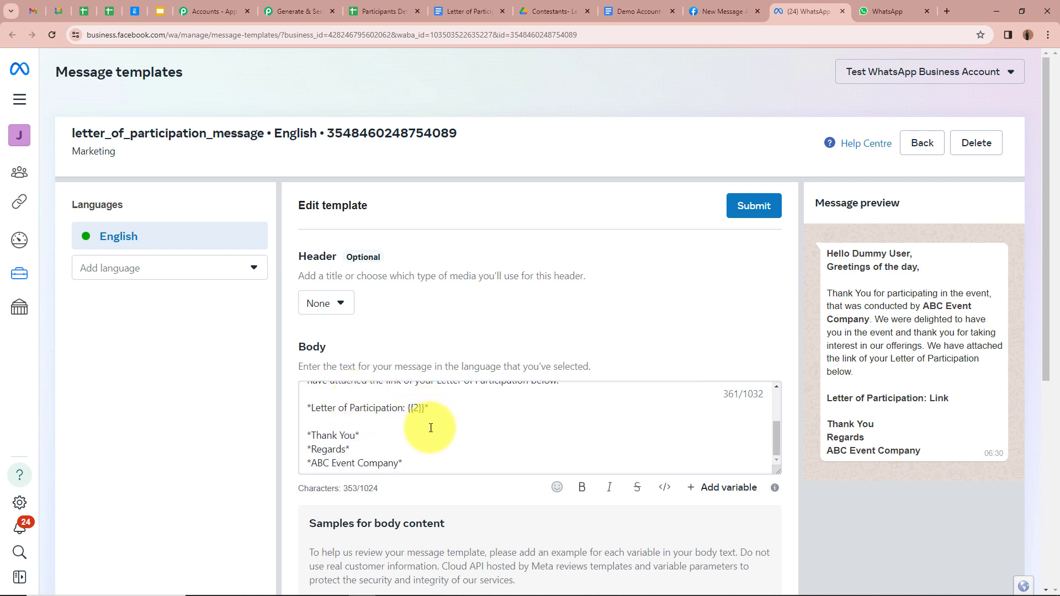
scroll(431, 425, "up", 3)
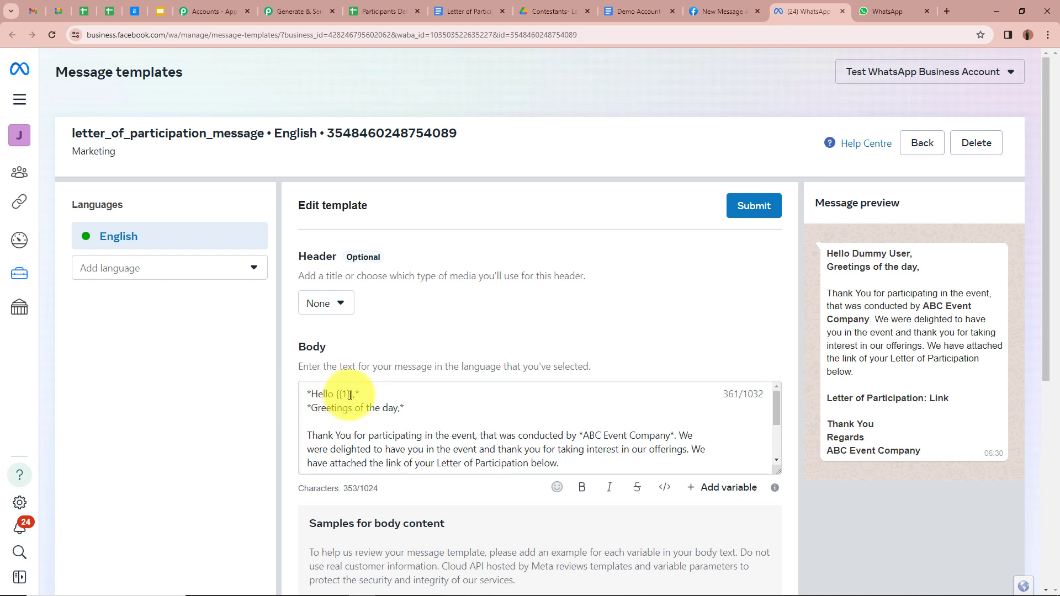
scroll(342, 400, "down", 3)
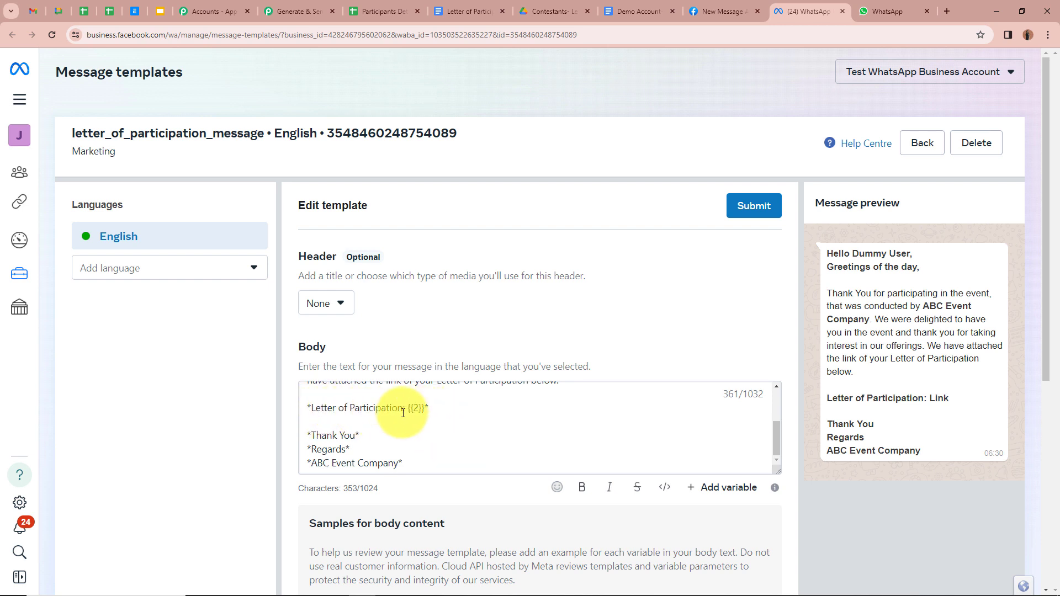
left_click(298, 11)
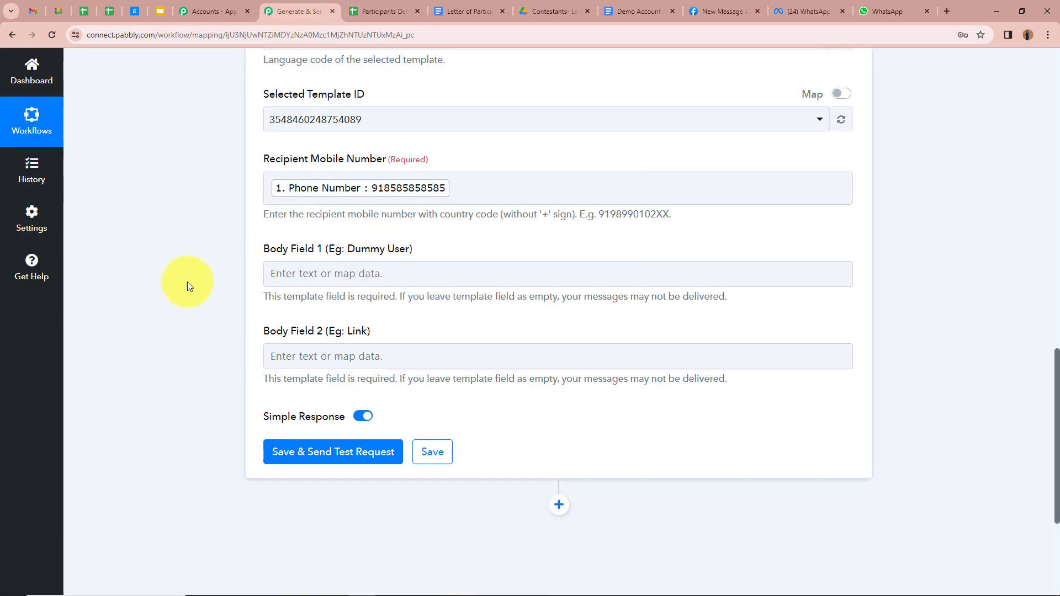
Fill Body Field 1 with the sheet's Salutation and Name
left_click(303, 273)
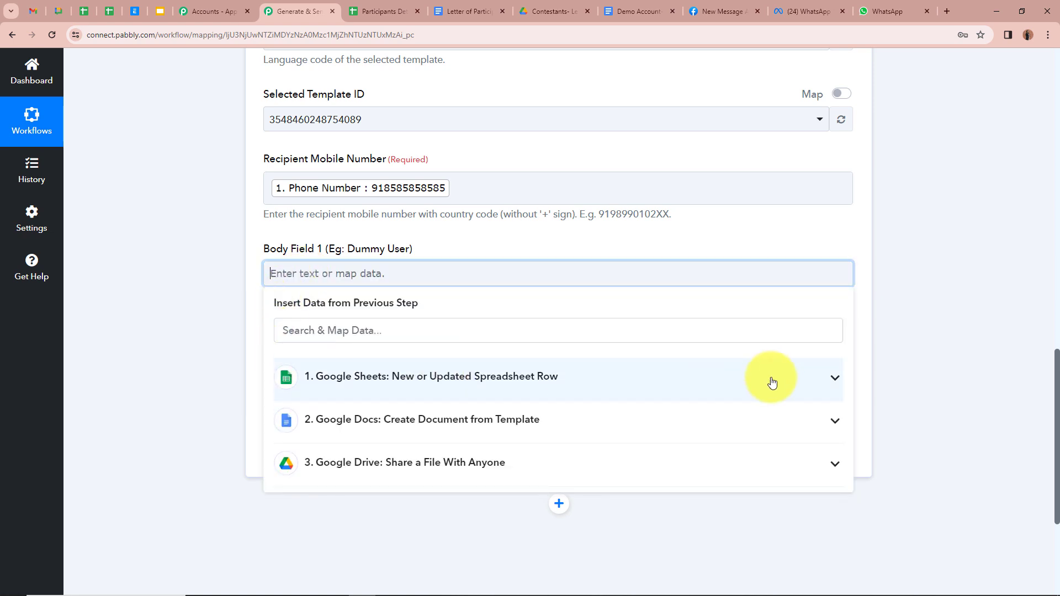
left_click(835, 380)
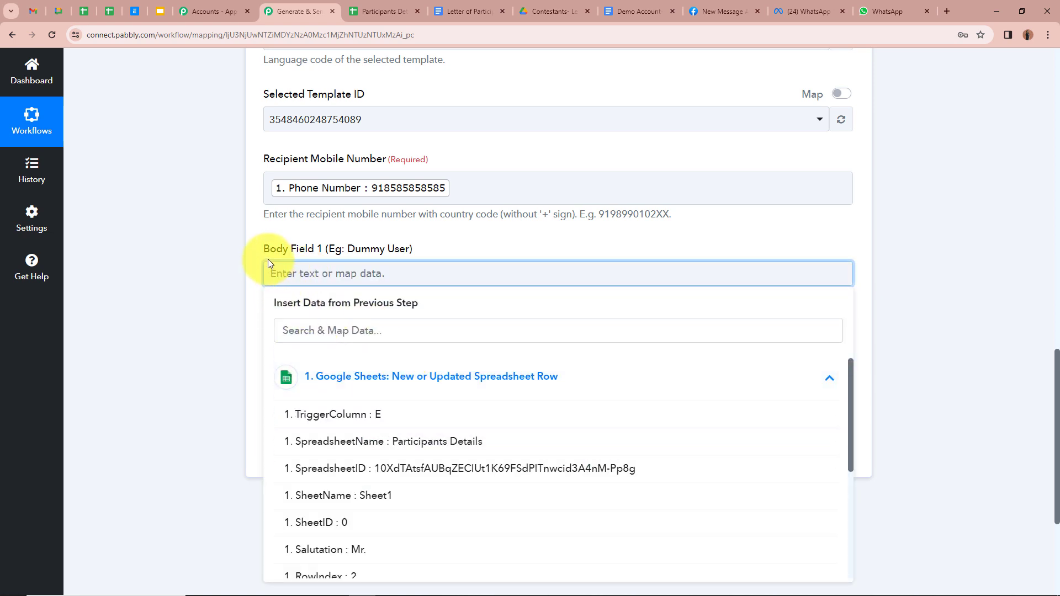
scroll(490, 505, "down", 3)
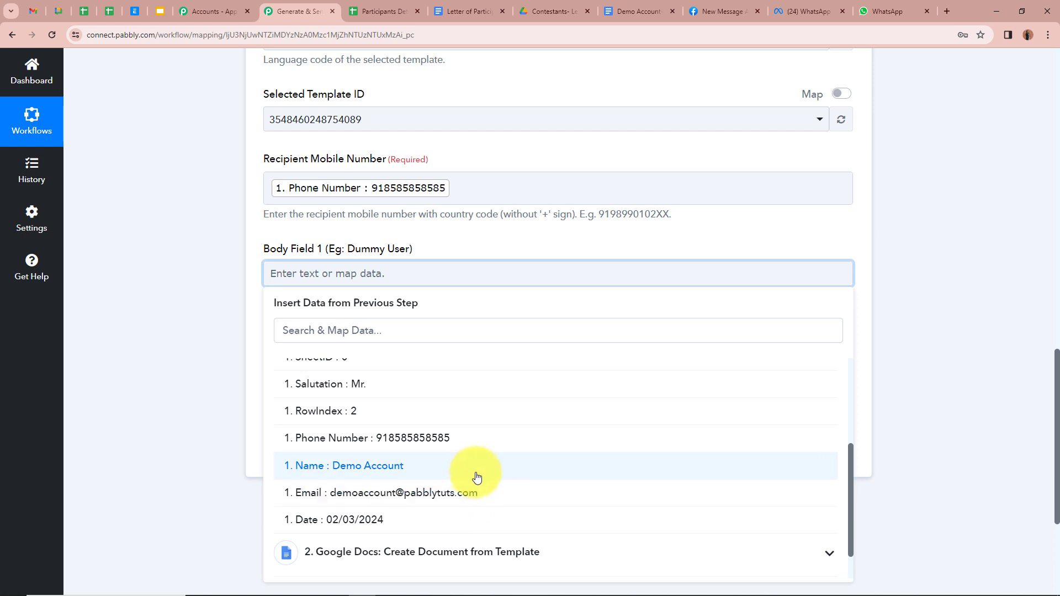
left_click(427, 392)
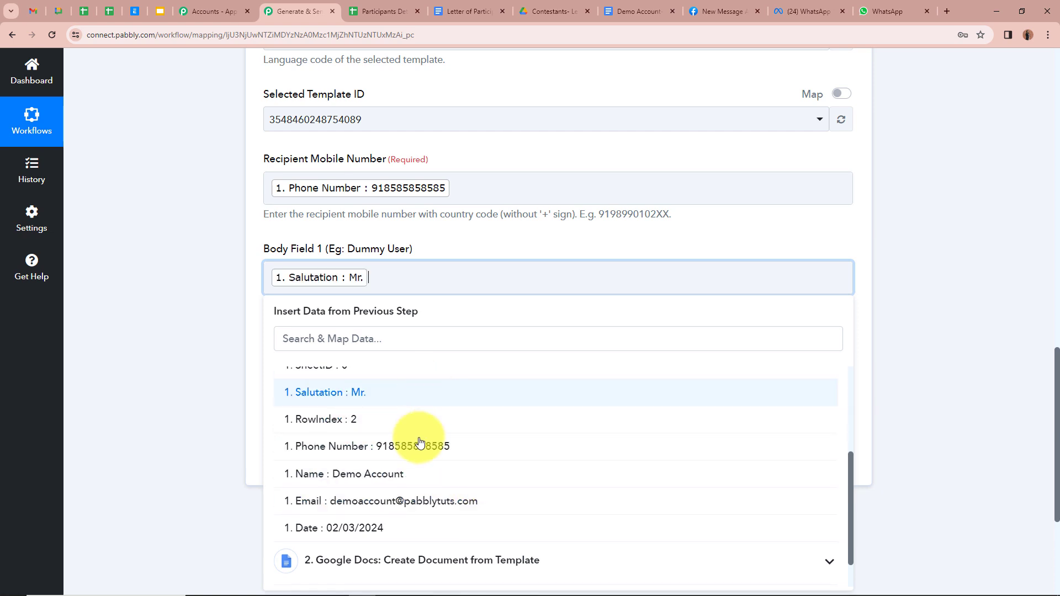
left_click(414, 473)
left_click(178, 377)
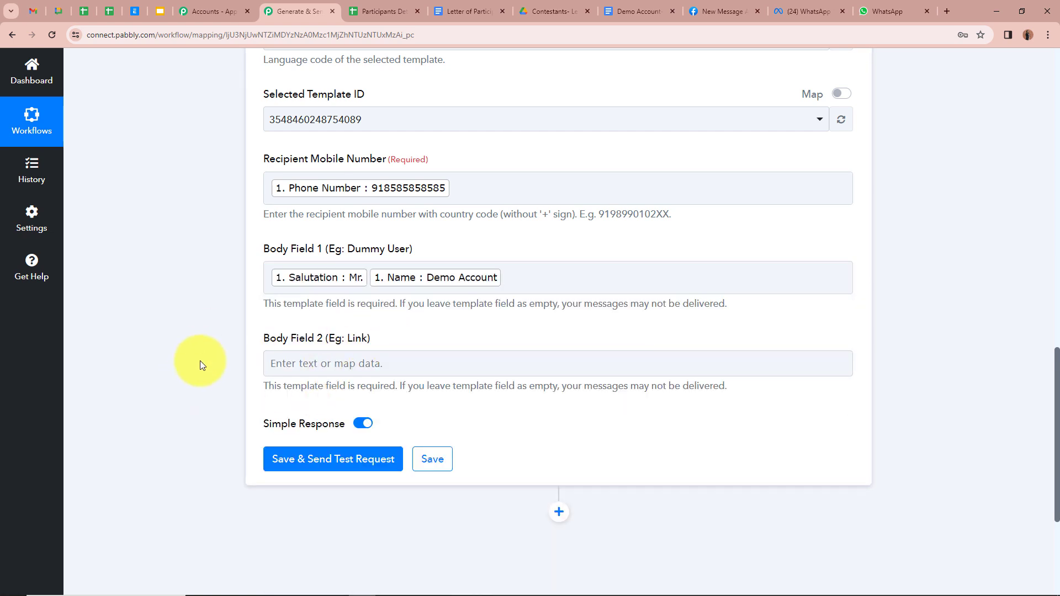
scroll(200, 367, "down", 2)
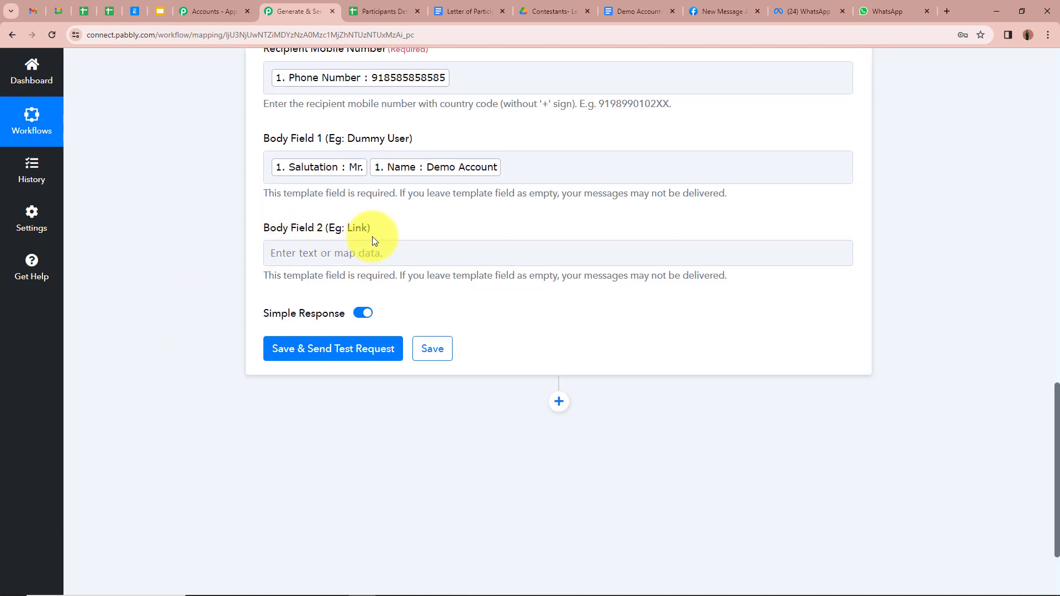
Fill Body Field 2 with the Google Drive step's PDF export link
left_click(376, 254)
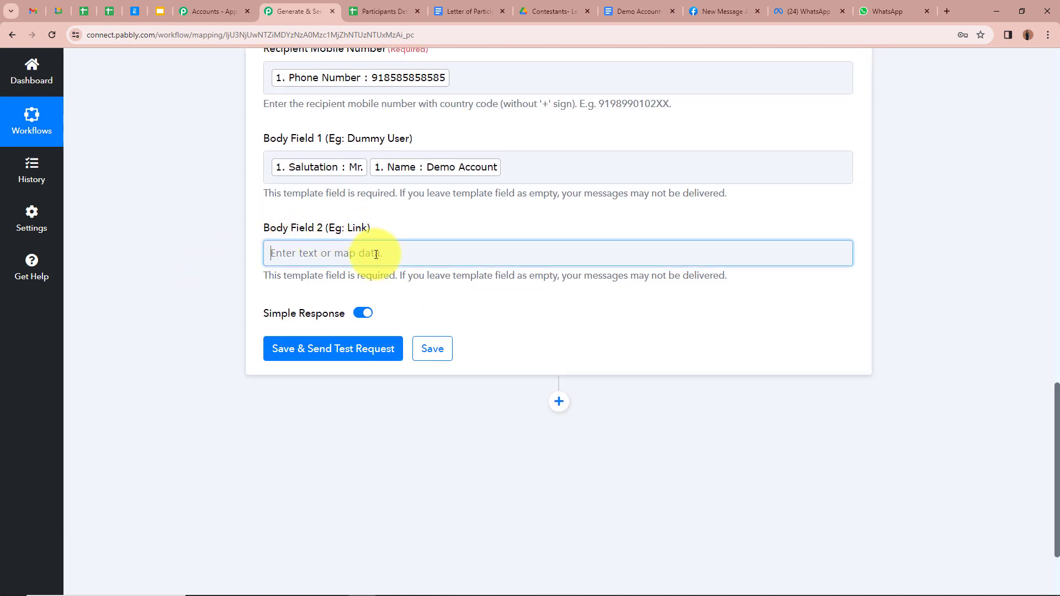
left_click(376, 254)
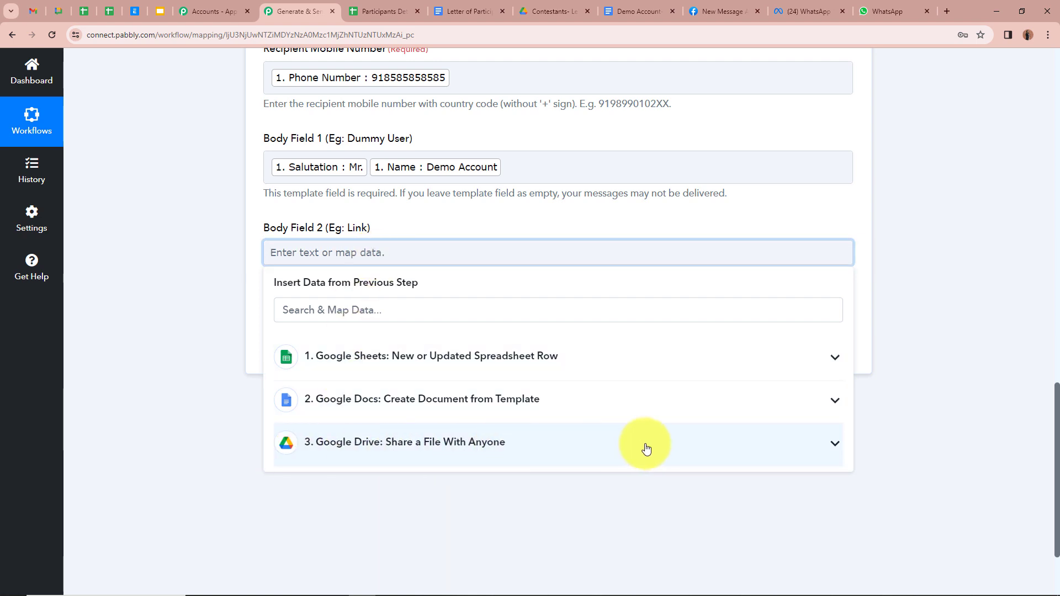
left_click(825, 450)
scroll(552, 475, "down", 3)
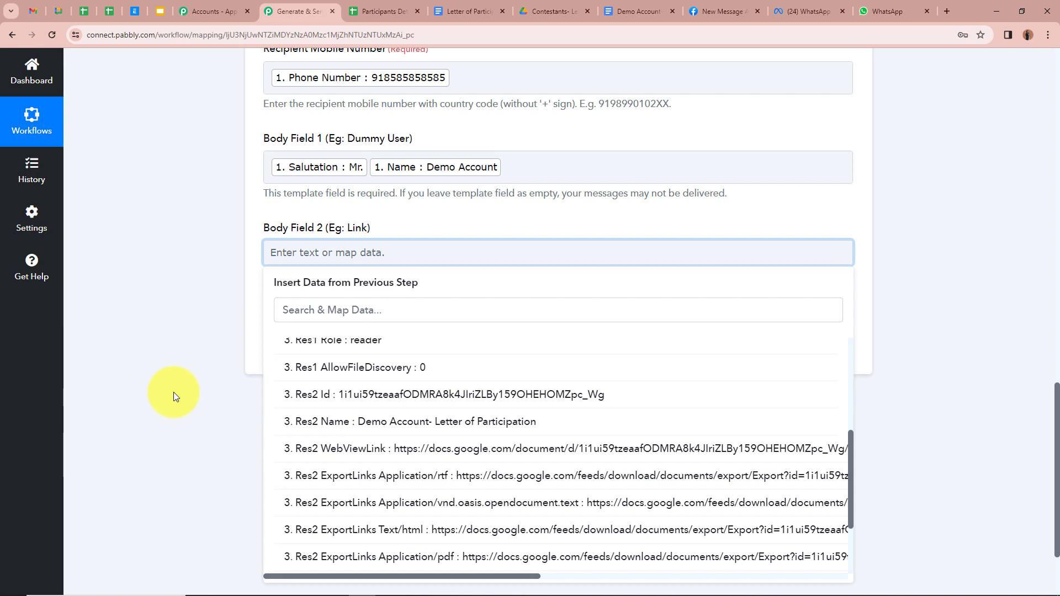
scroll(580, 524, "down", 1)
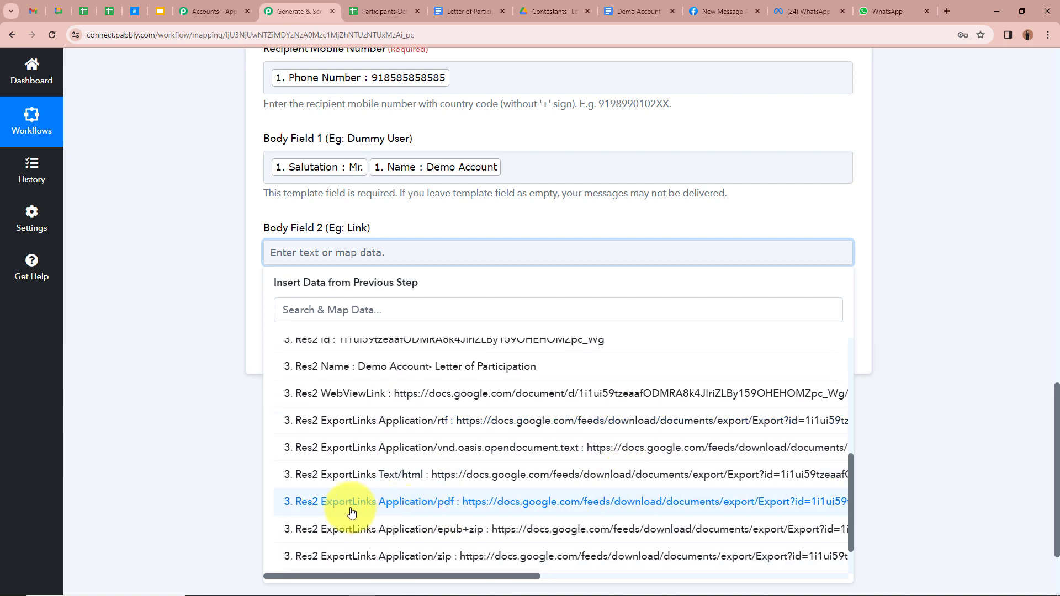
left_click(535, 512)
left_click(144, 346)
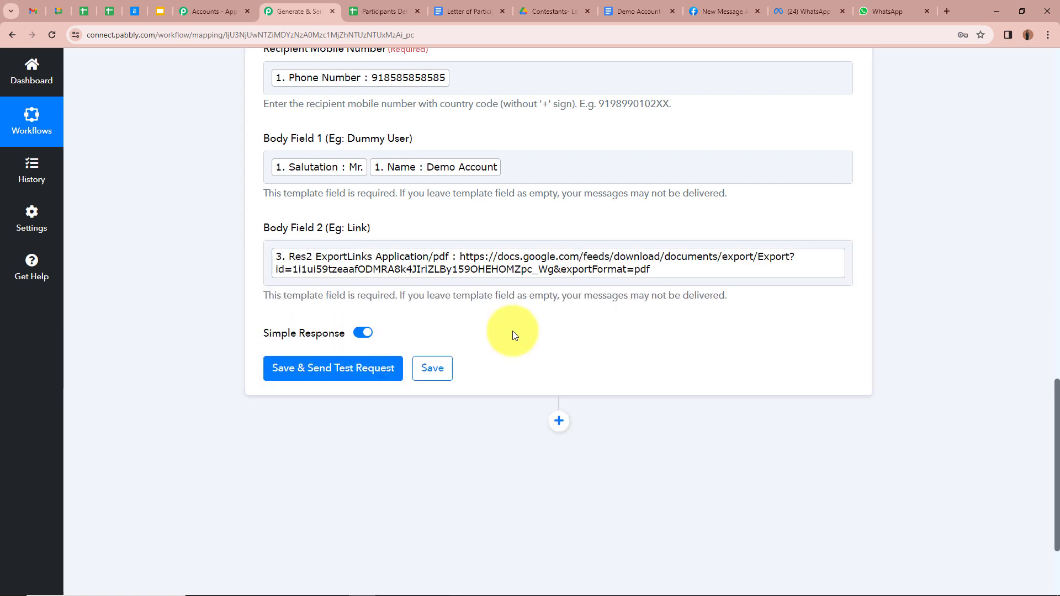
Look over the mapped fields, including the recipient mobile number
scroll(485, 303, "up", 3)
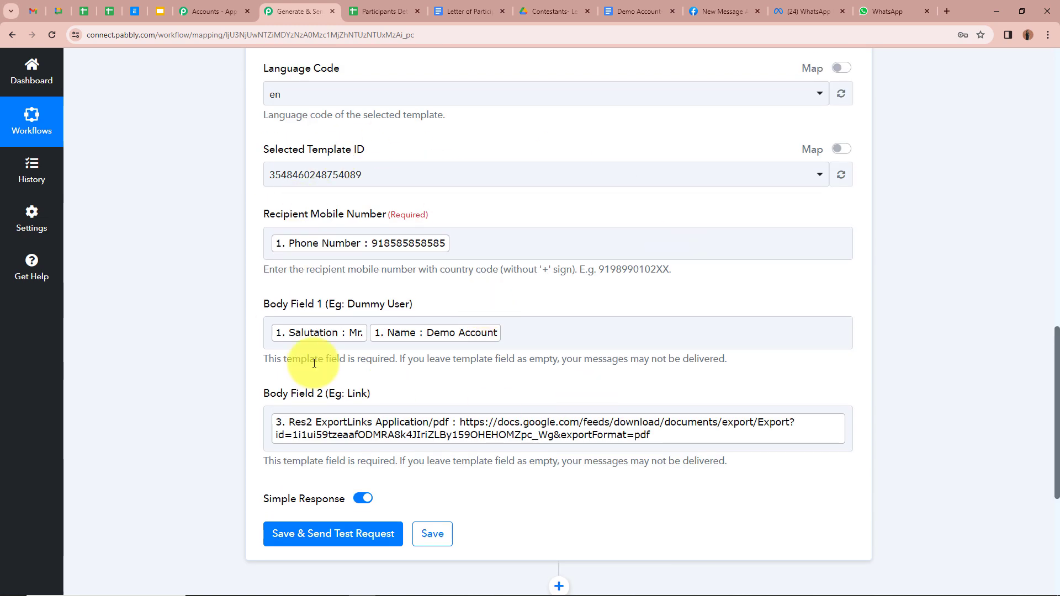
scroll(324, 427, "down", 2)
scroll(316, 407, "down", 2)
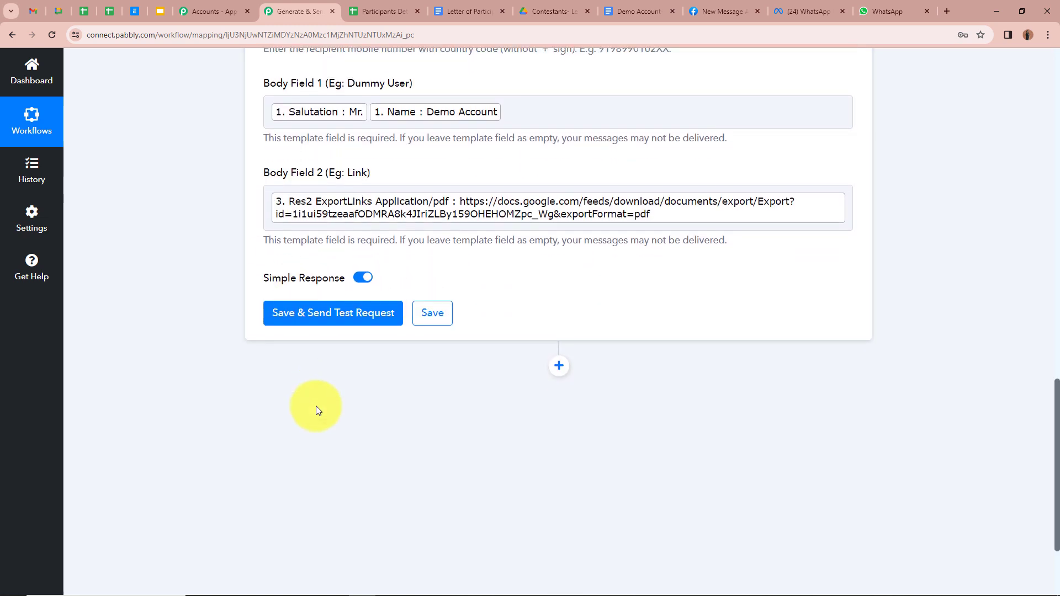
scroll(316, 410, "up", 4)
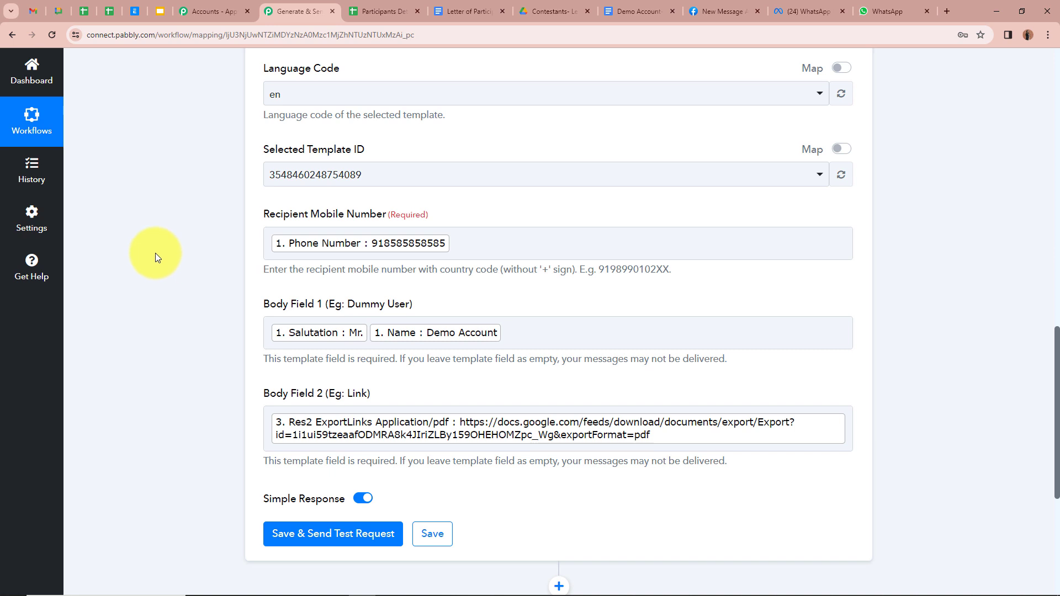
scroll(155, 253, "down", 3)
scroll(154, 253, "down", 2)
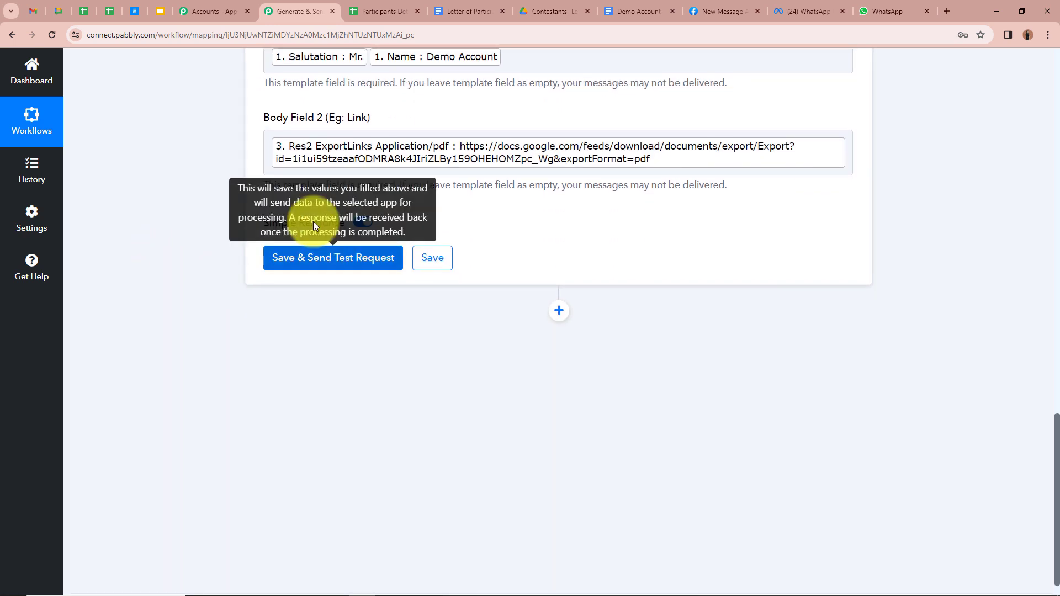
scroll(255, 214, "up", 2)
scroll(230, 217, "down", 1)
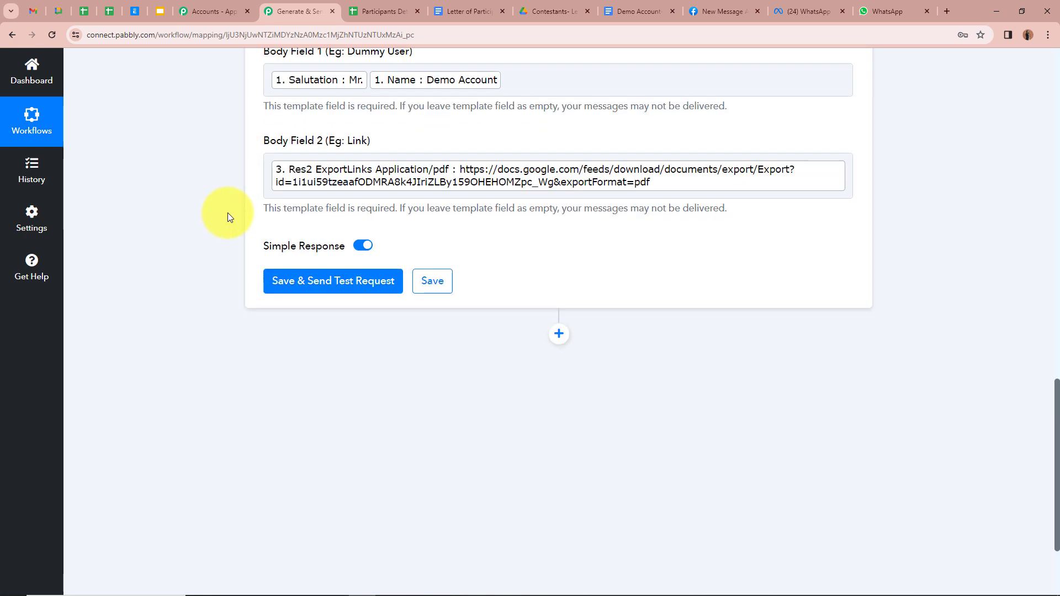
scroll(229, 216, "up", 3)
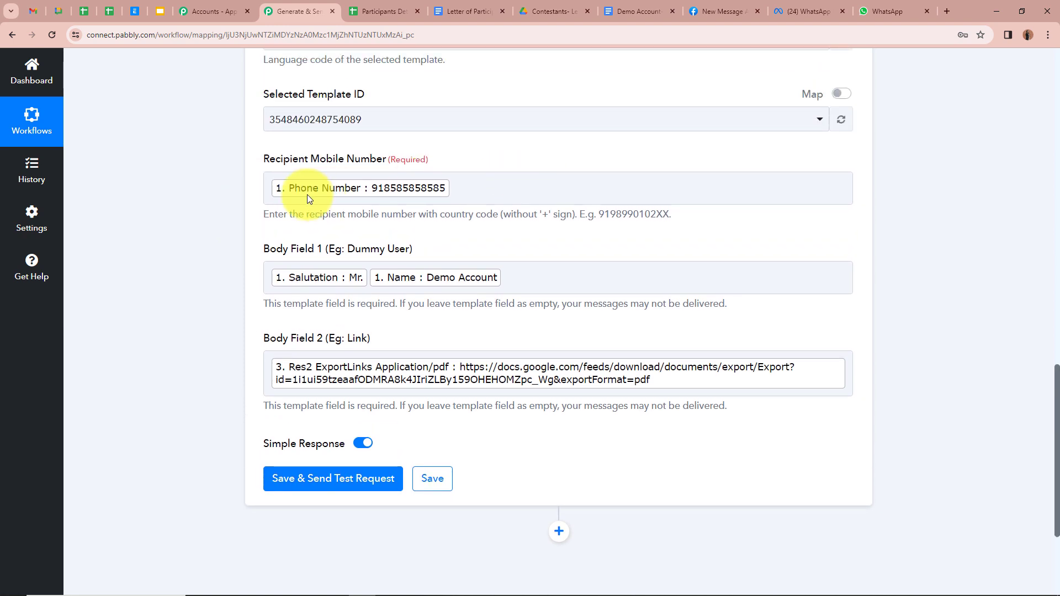
left_click(490, 187)
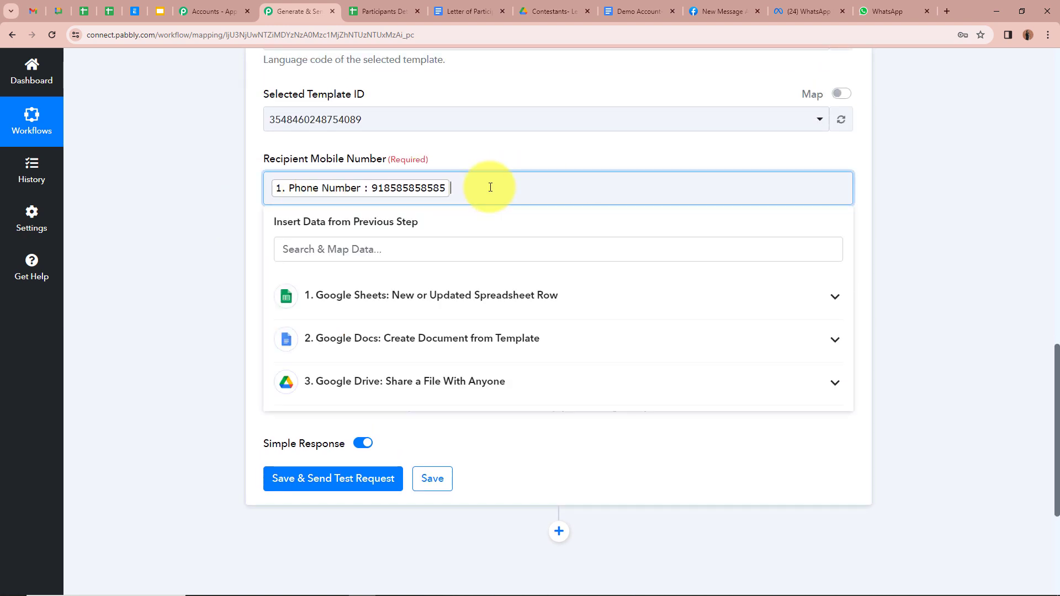
scroll(490, 187, "down", 3)
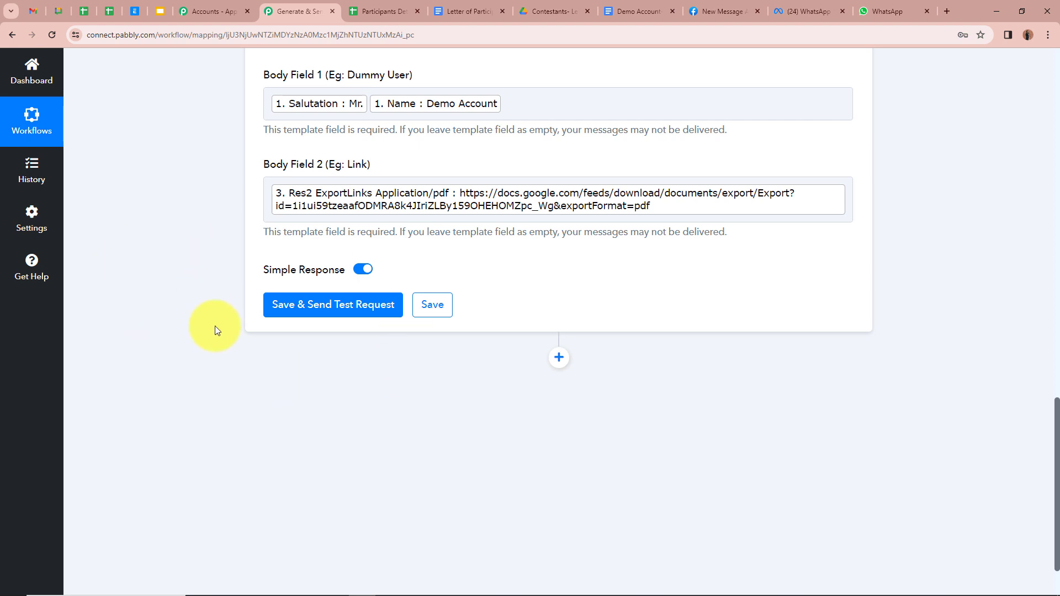
Save the WhatsApp step, send a test message, and confirm its status is accepted
left_click(339, 312)
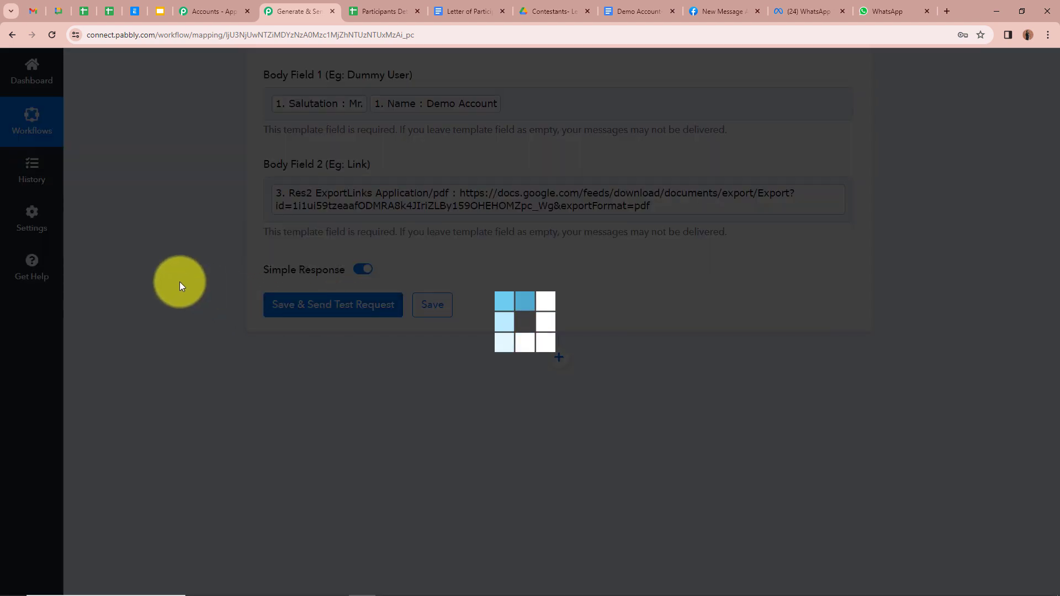
scroll(229, 283, "down", 2)
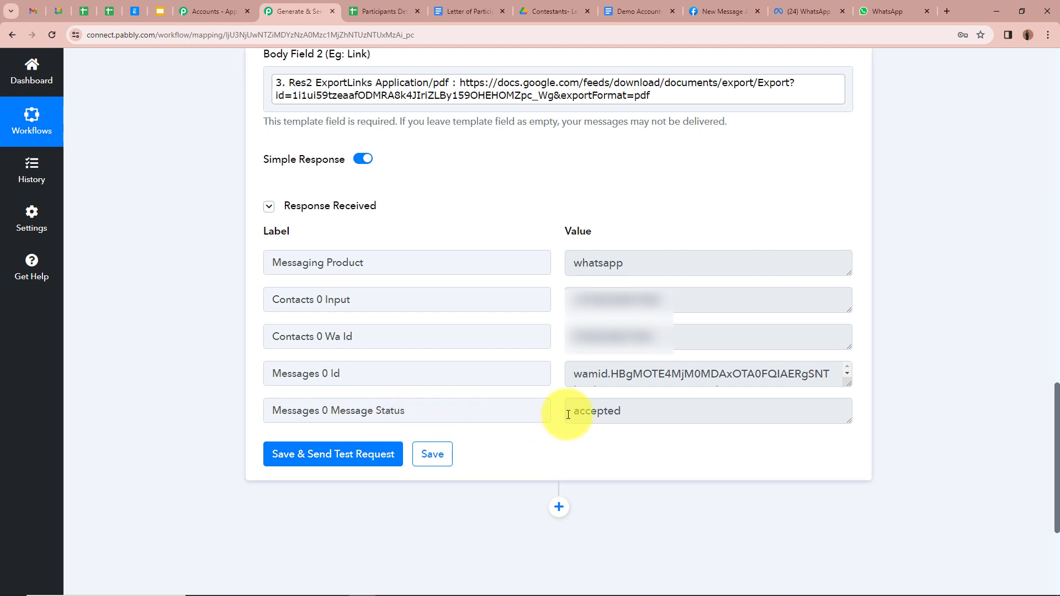
left_click_drag(569, 415, 693, 424)
left_click(716, 465)
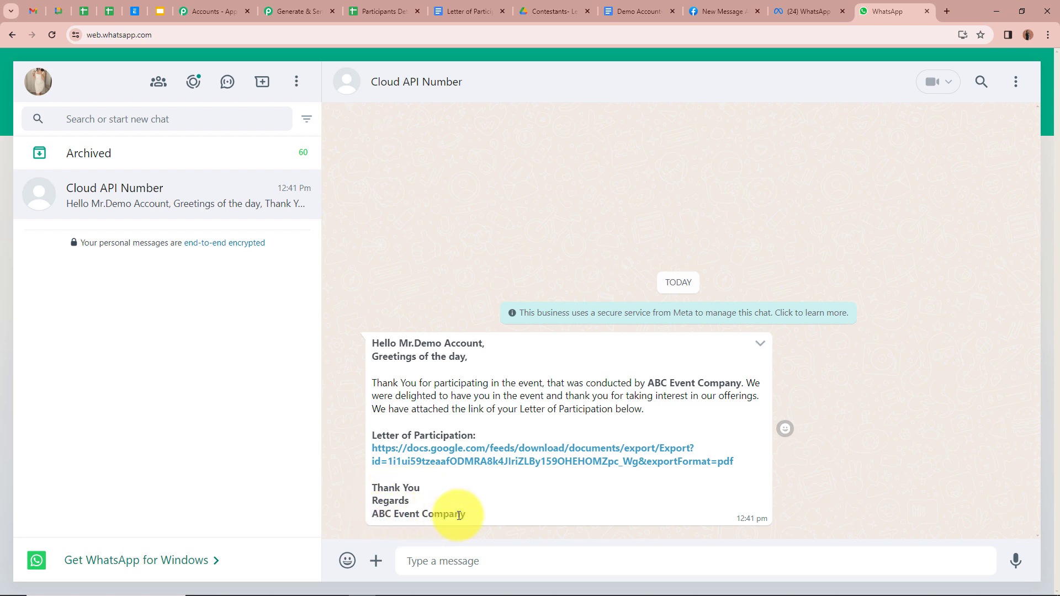
Open the message's Letter of Participation link and the downloaded Demo Account PDF
left_click(478, 467)
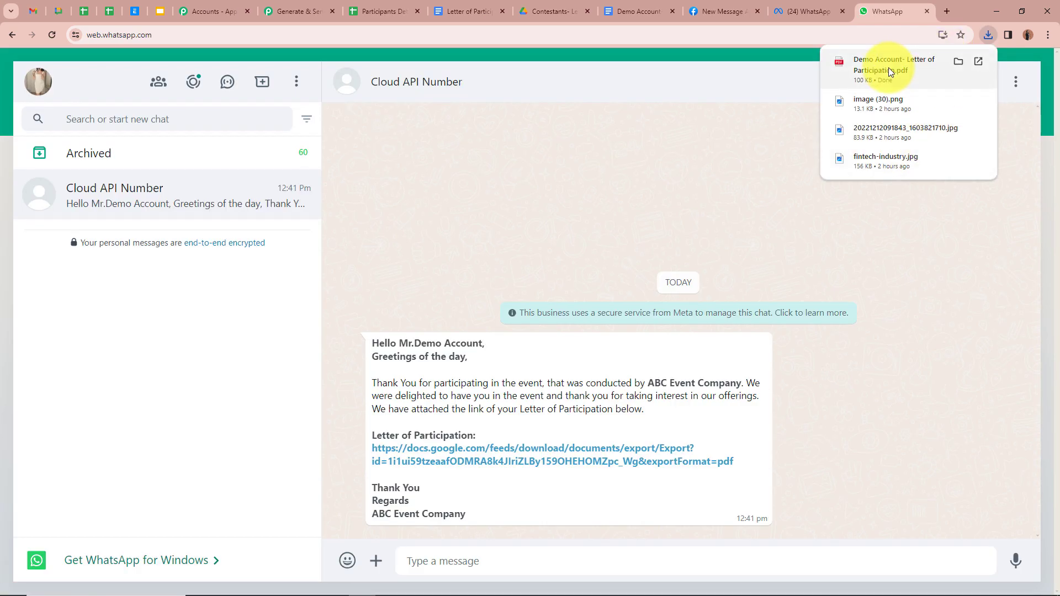
left_click(889, 68)
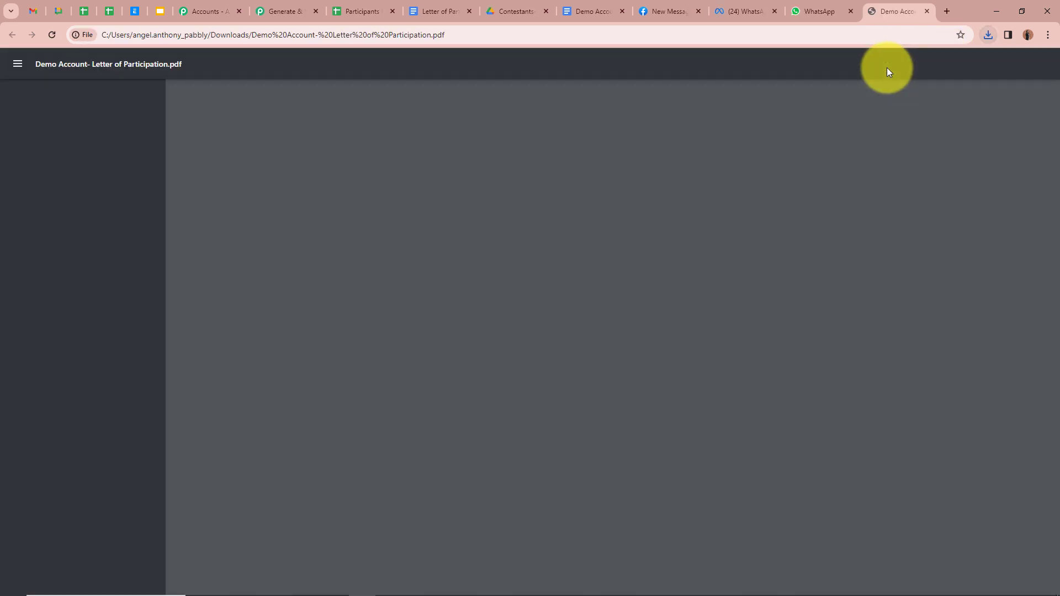
Check that the downloaded letter PDF is addressed to Mr. Demo Account and dated 02/03/2024
scroll(376, 233, "down", 4)
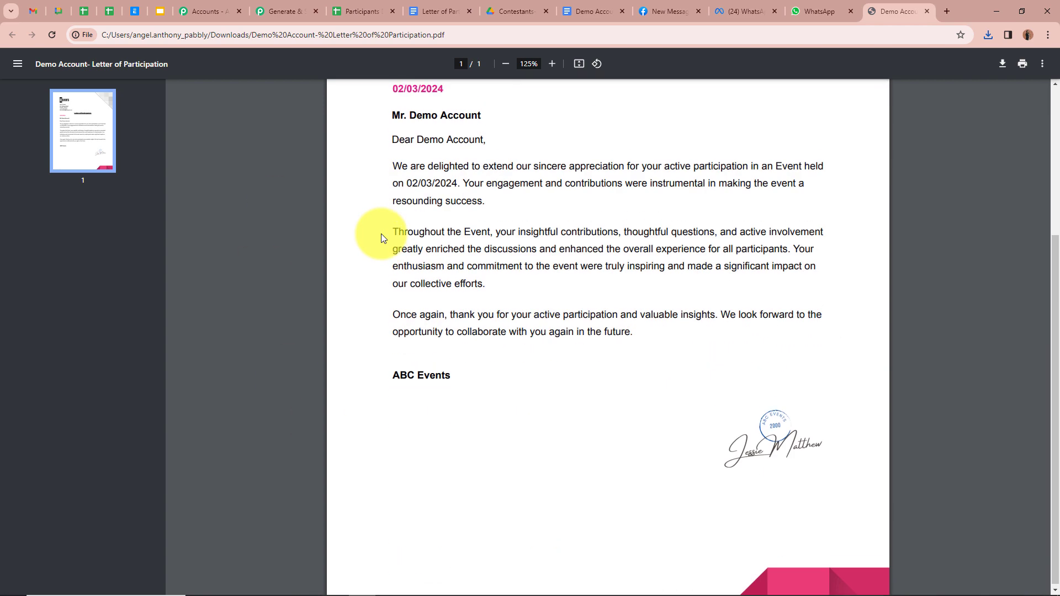
scroll(375, 233, "up", 4)
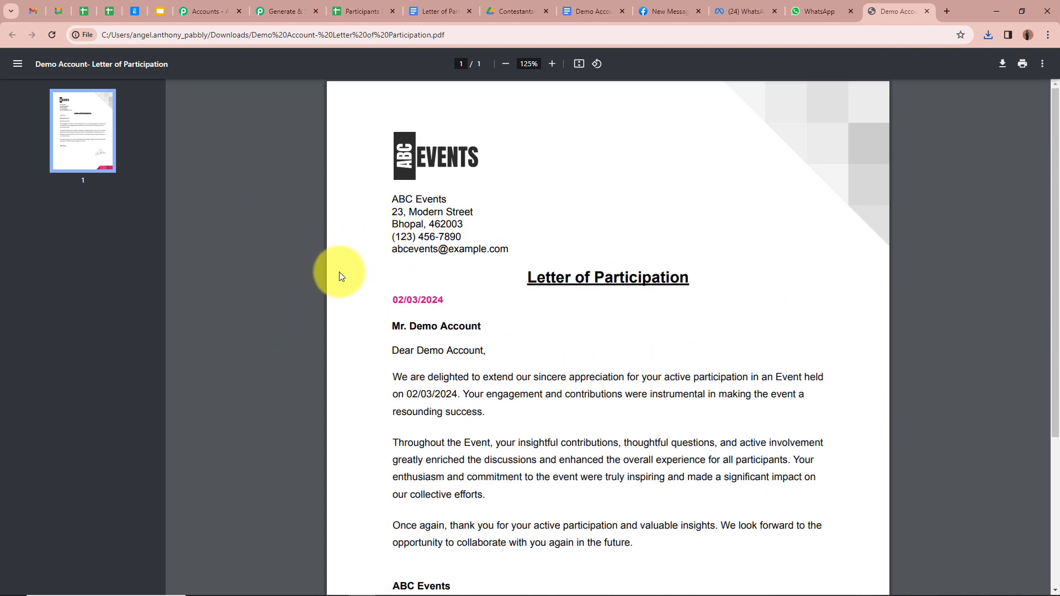
left_click_drag(366, 325, 535, 324)
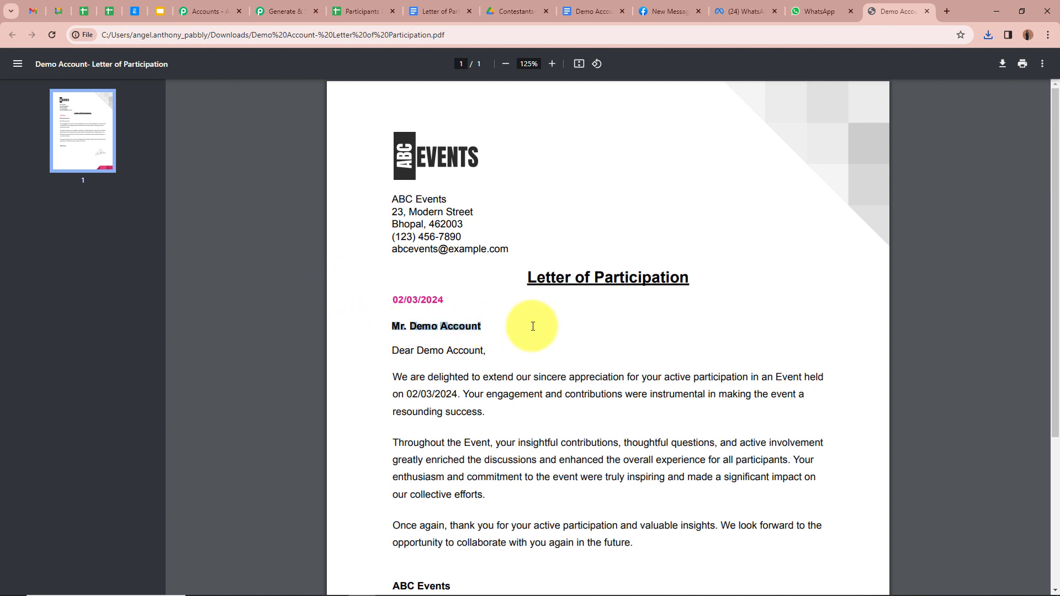
left_click_drag(398, 301, 490, 300)
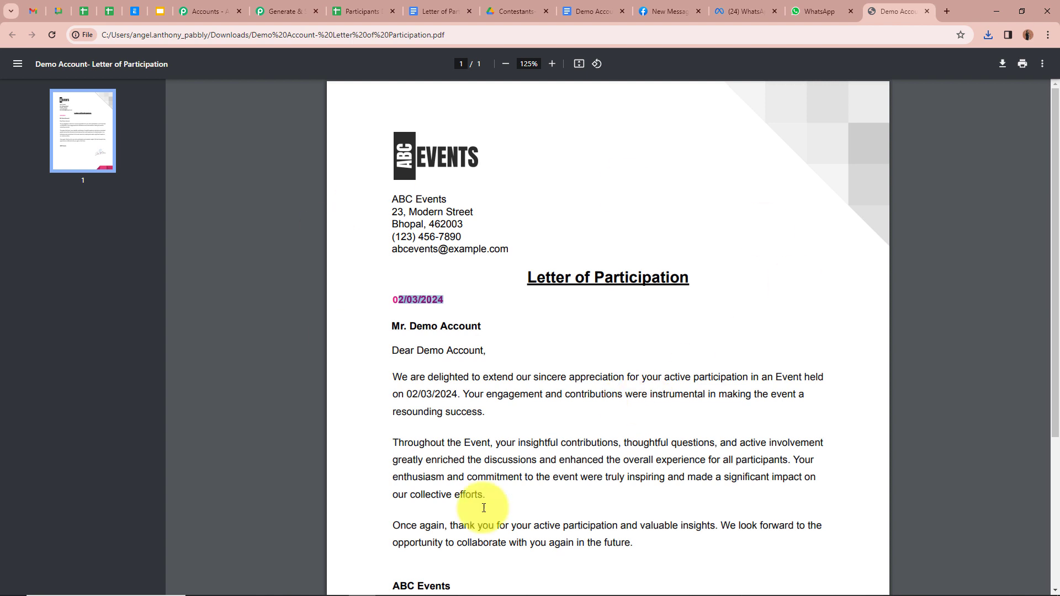
scroll(577, 432, "down", 1)
scroll(577, 433, "up", 1)
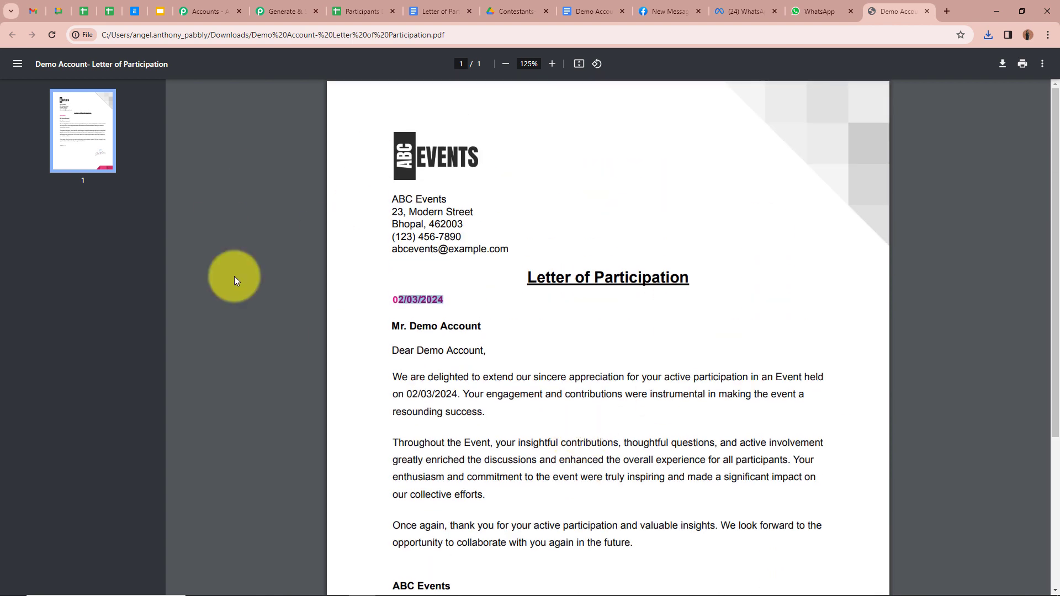
left_click(232, 332)
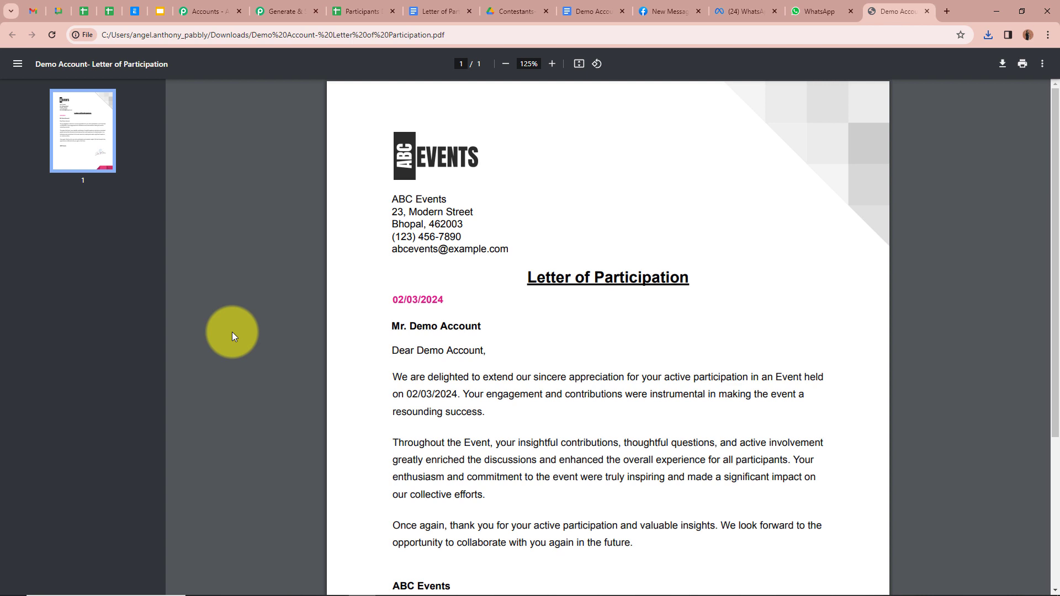
Review the second participant's row 3 in Participants Details: Mrs., name, email, phone, 02/03/2024
left_click(360, 11)
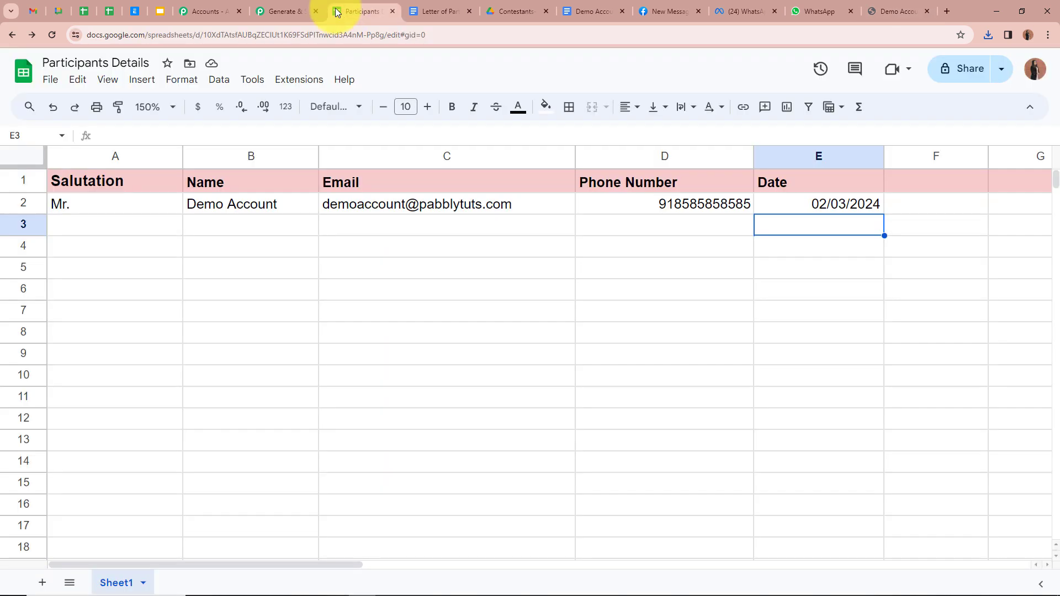
left_click(104, 231)
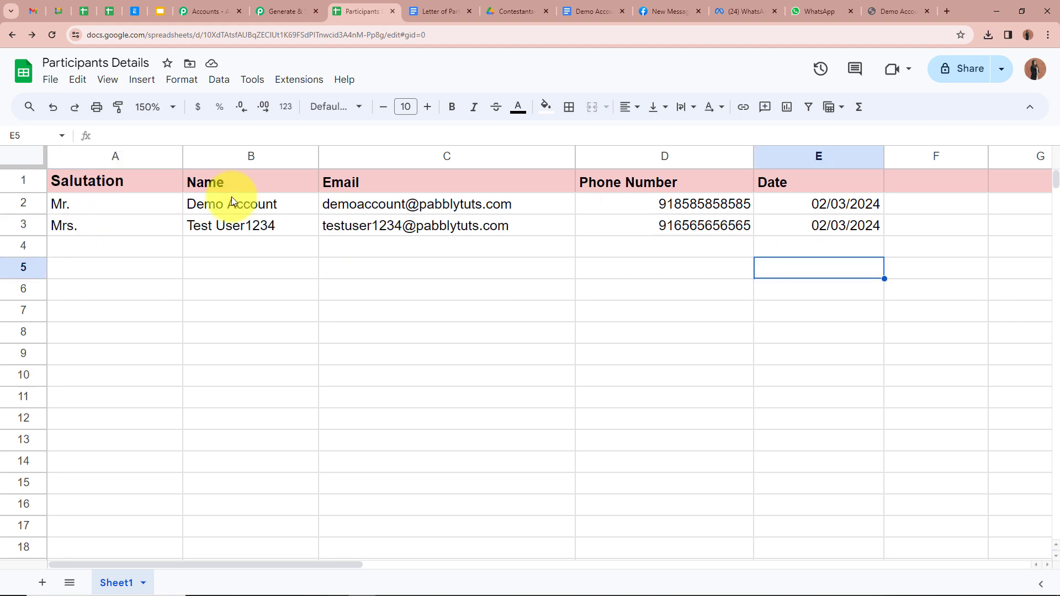
left_click(113, 230)
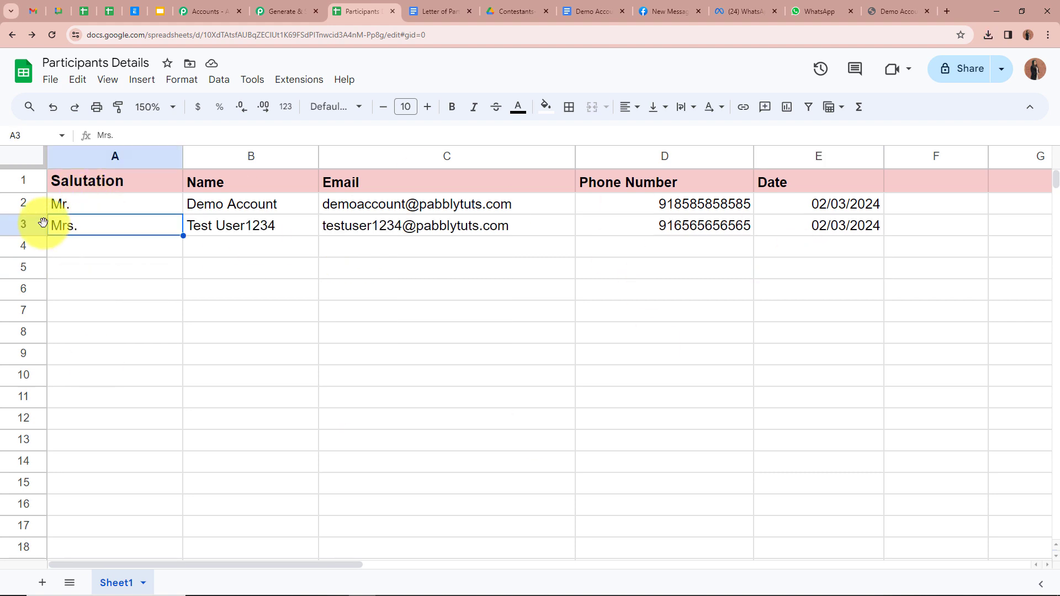
left_click(243, 227)
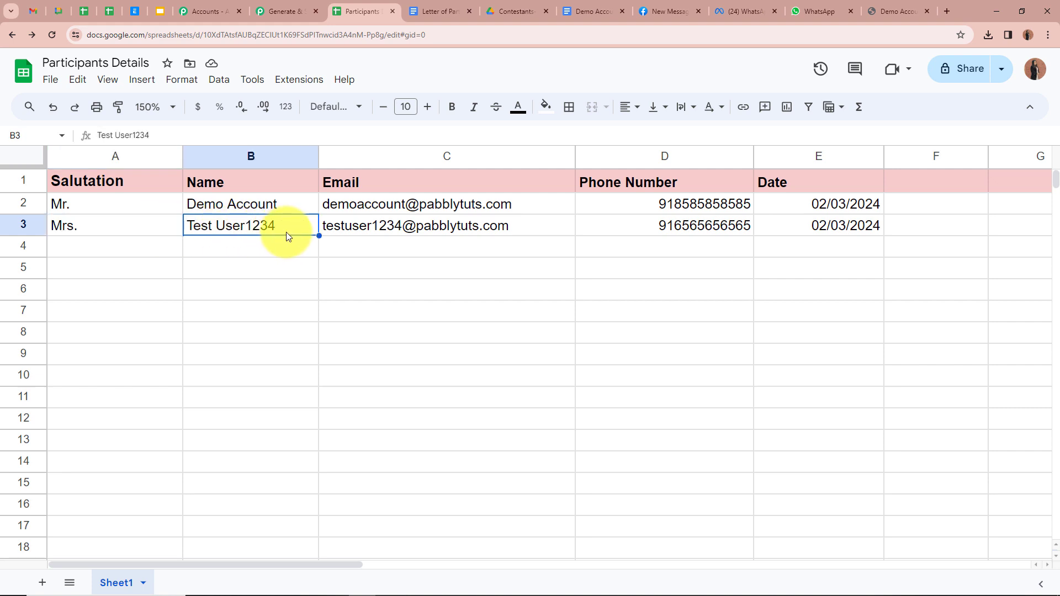
left_click(379, 243)
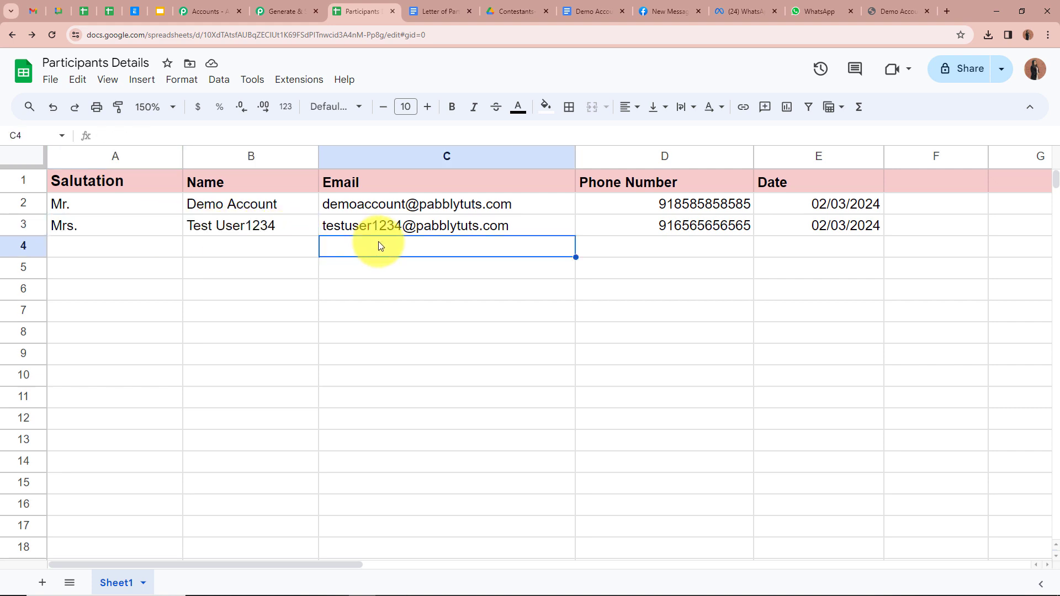
left_click(617, 227)
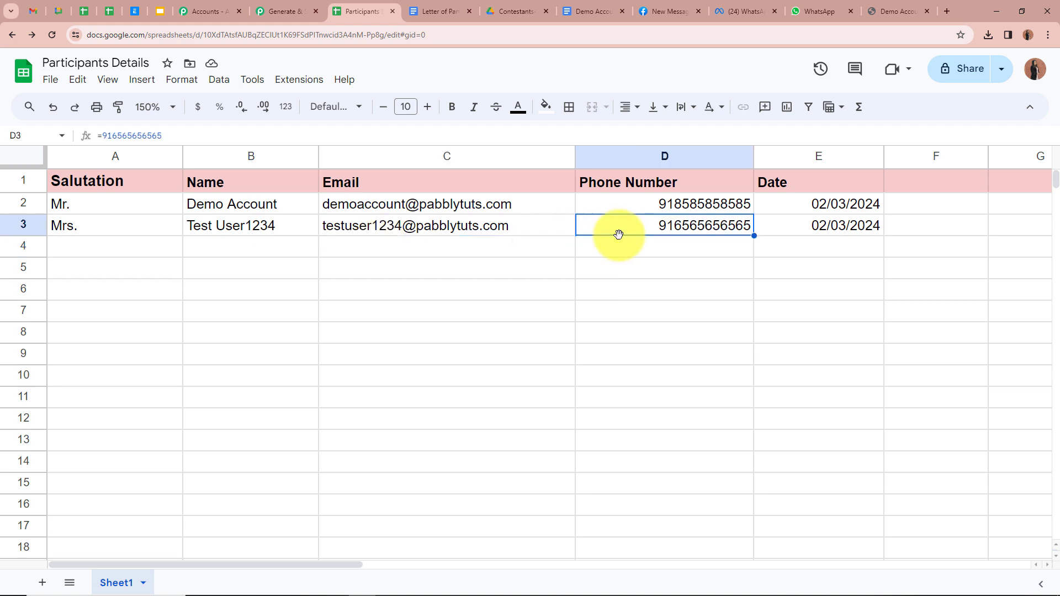
left_click(789, 223)
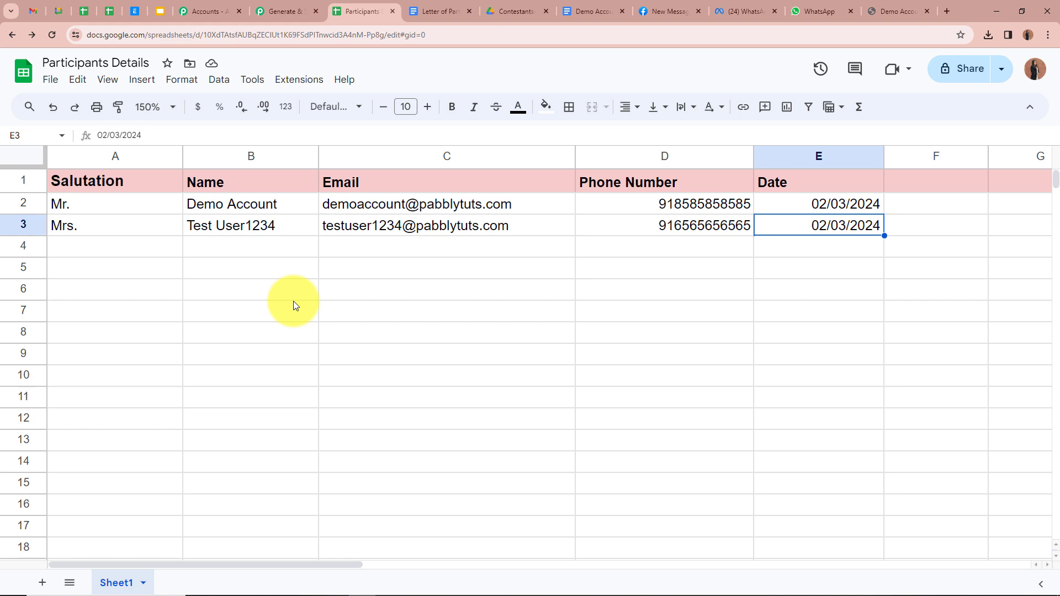
key("Down")
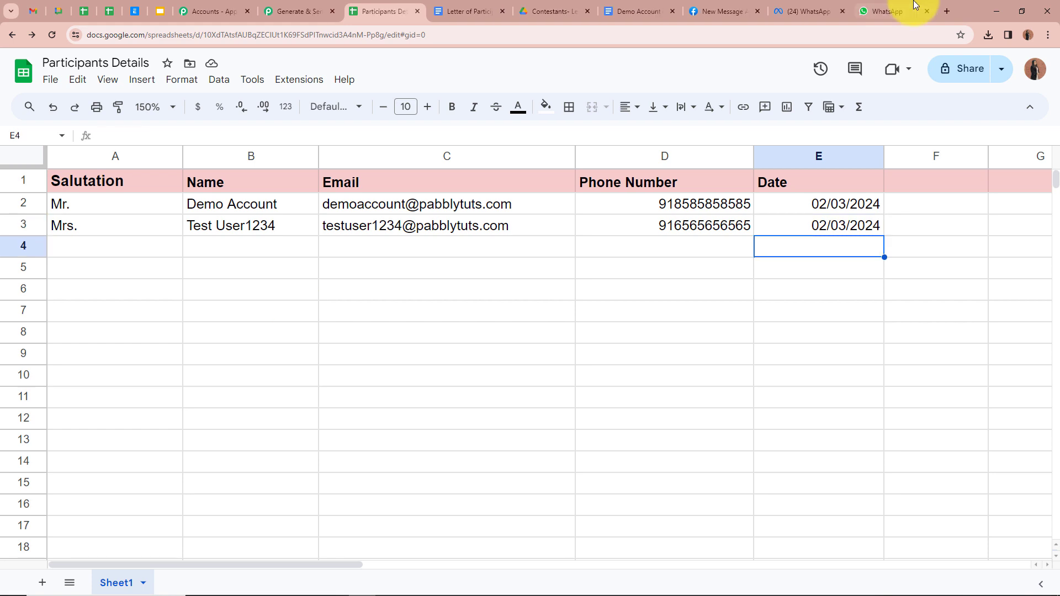
Download the Letter of Participation from the latest WhatsApp message and open the PDF
left_click(880, 11)
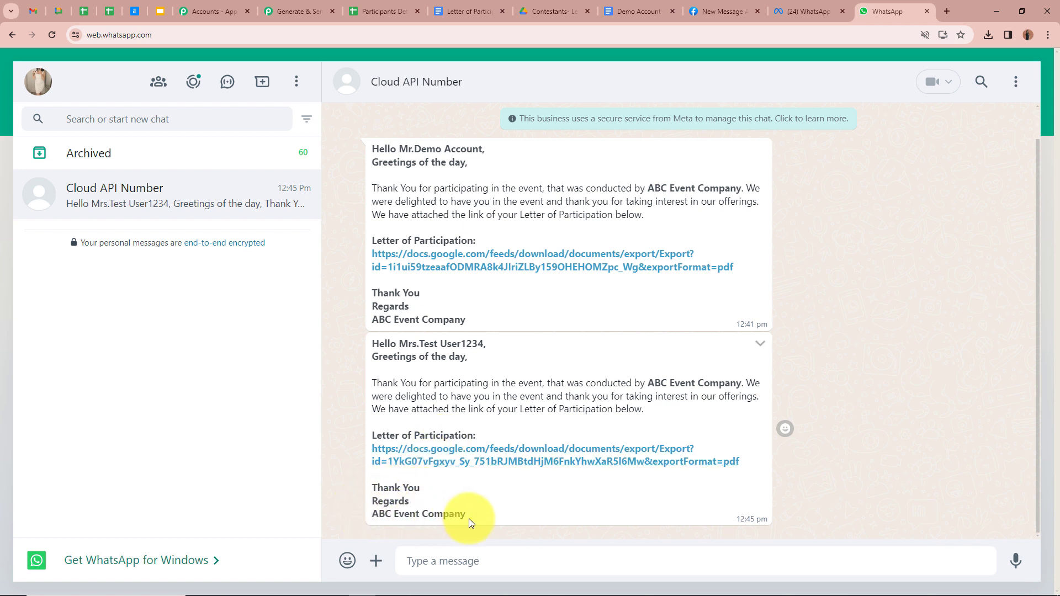
left_click(467, 462)
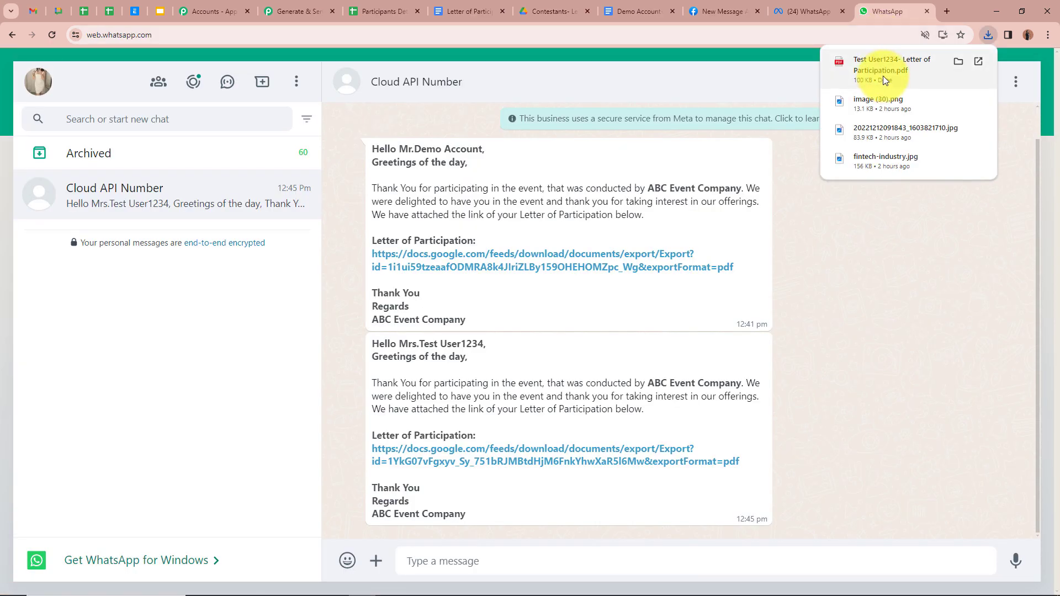
left_click(882, 75)
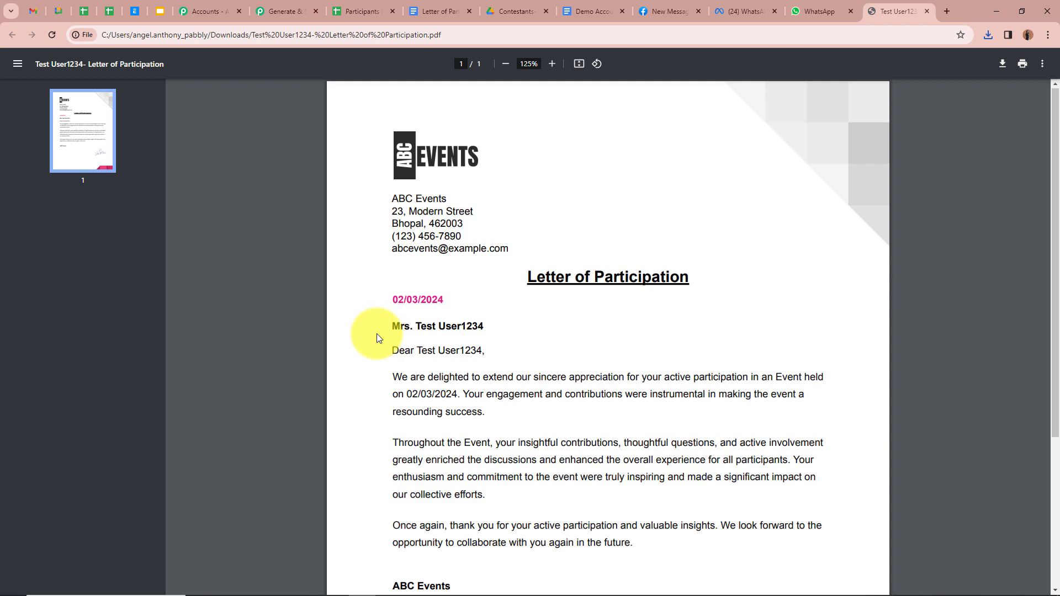
Verify the second letter's Mrs. salutation, name and 02/03/2024 date, then return to the Pabbly workflow
scroll(376, 333, "down", 3)
scroll(377, 333, "up", 3)
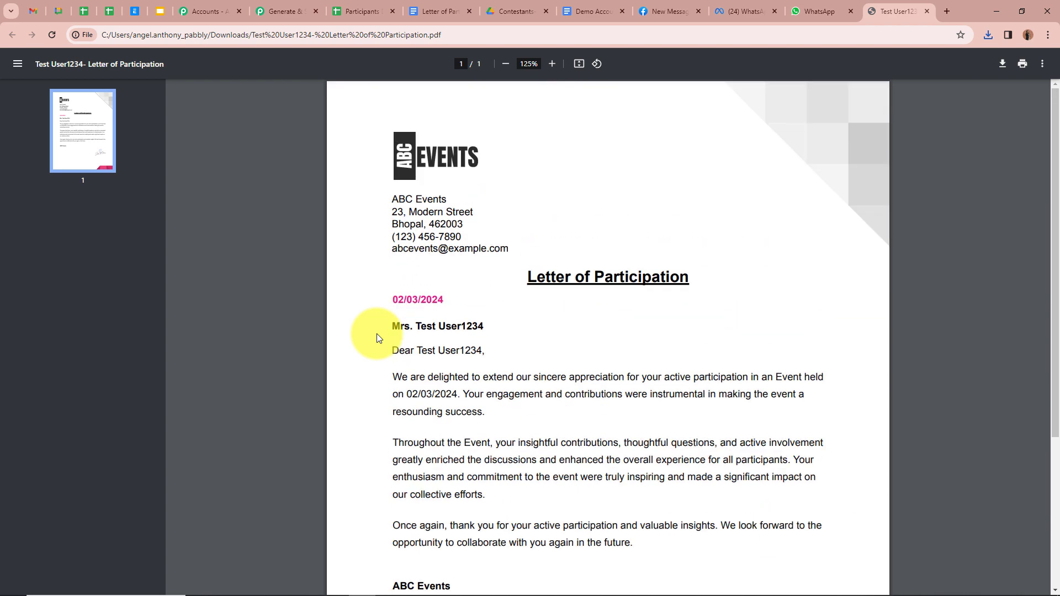
left_click_drag(391, 326, 505, 327)
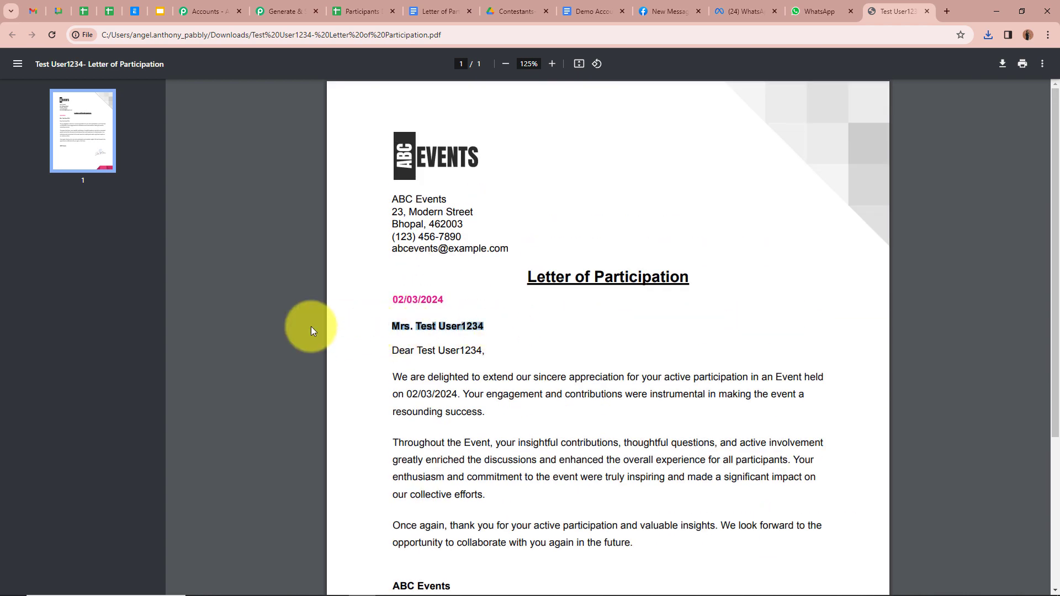
left_click(330, 312)
left_click_drag(394, 299, 433, 300)
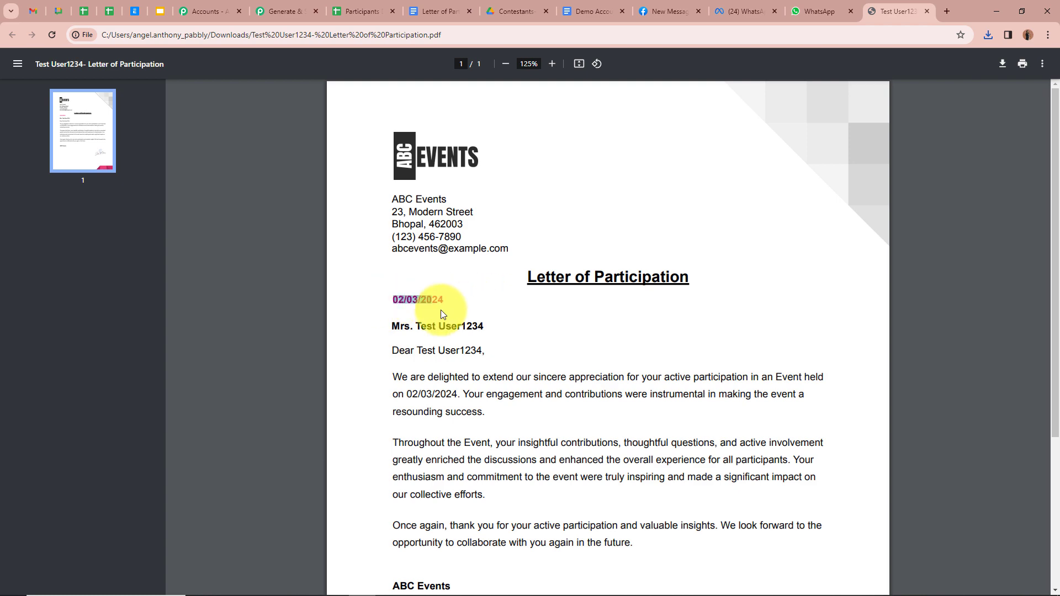
left_click(359, 336)
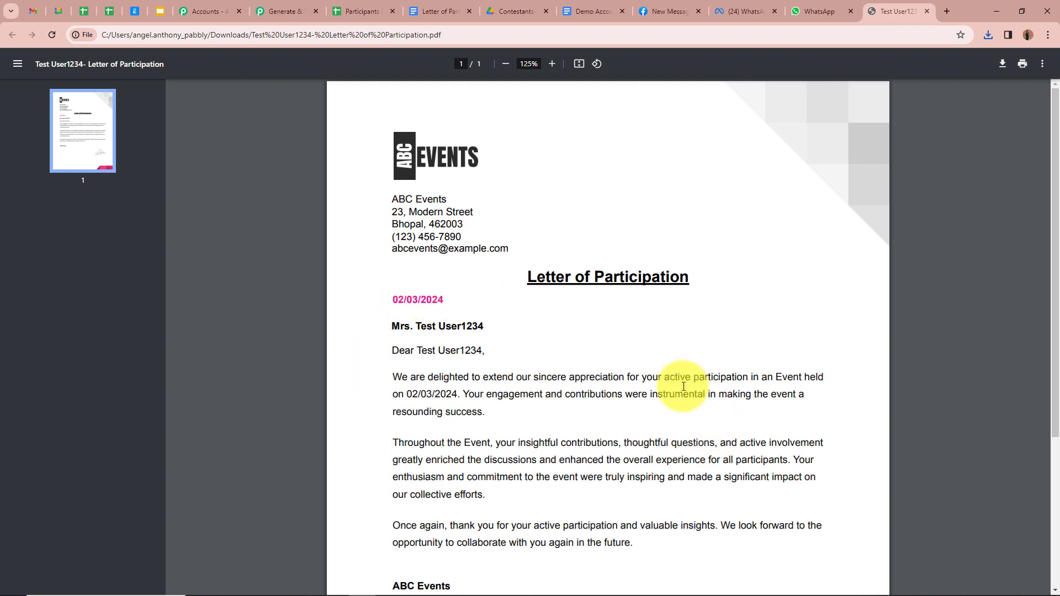
scroll(679, 379, "down", 5)
scroll(629, 372, "up", 5)
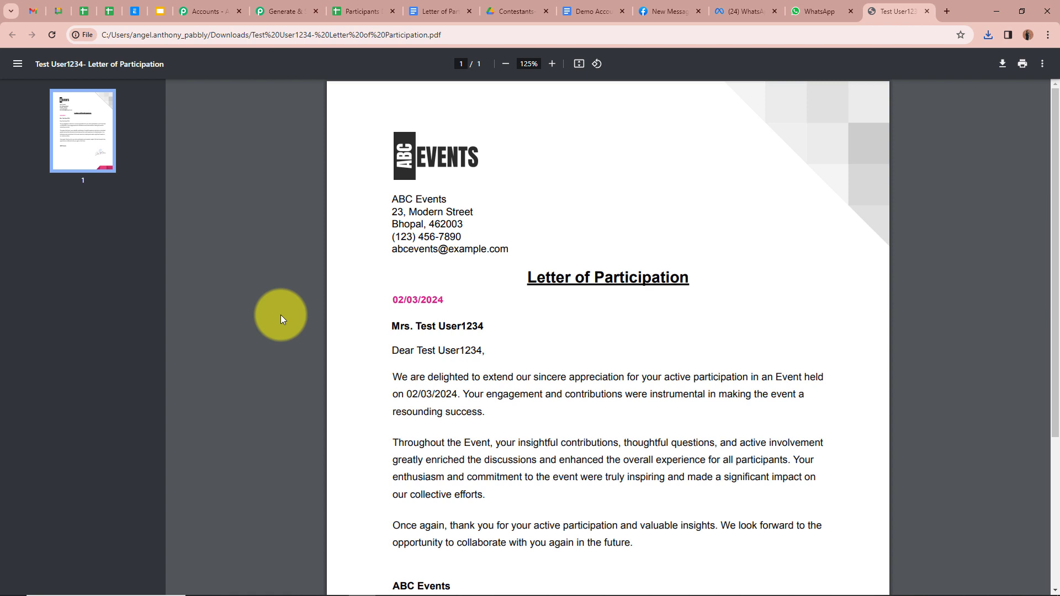
left_click(281, 12)
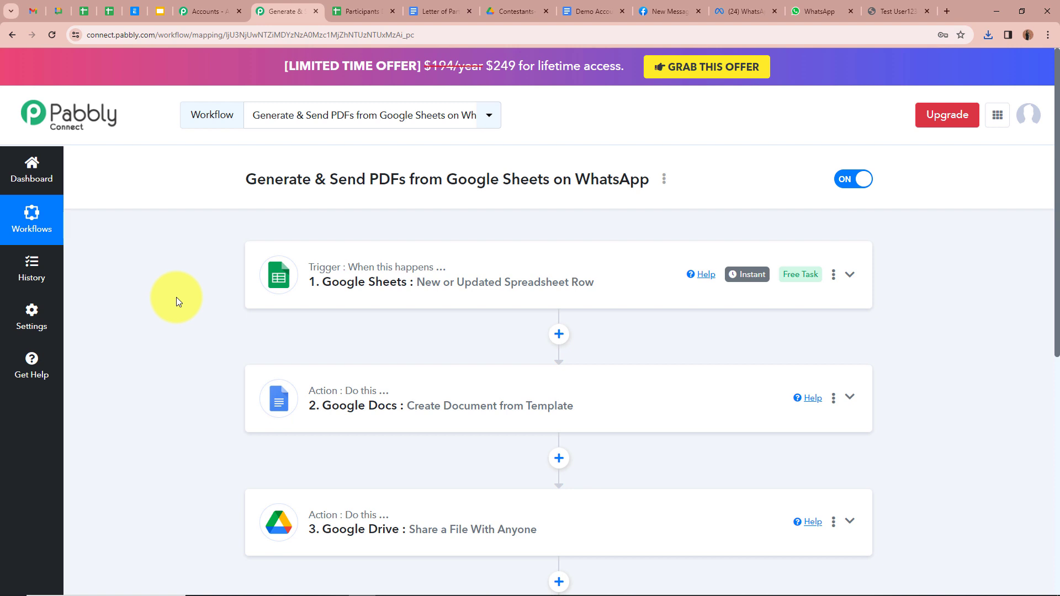
scroll(206, 287, "down", 5)
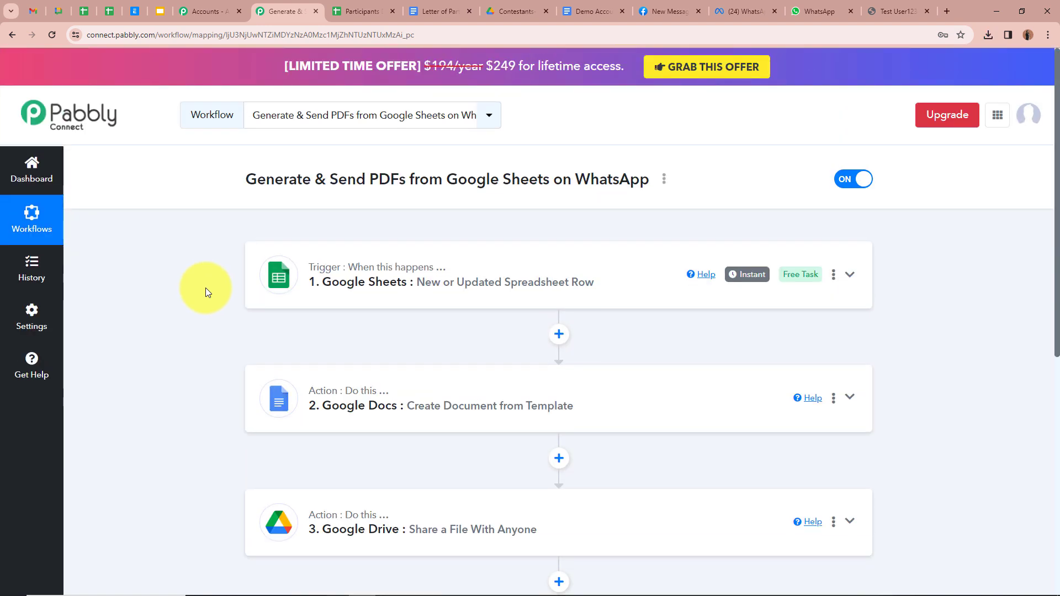
scroll(413, 328, "down", 4)
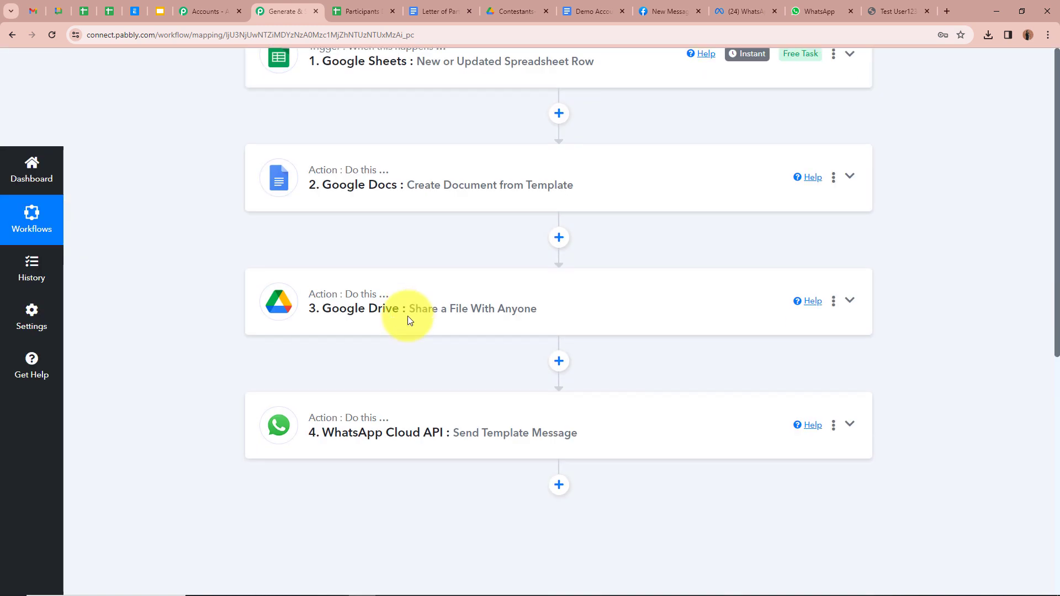